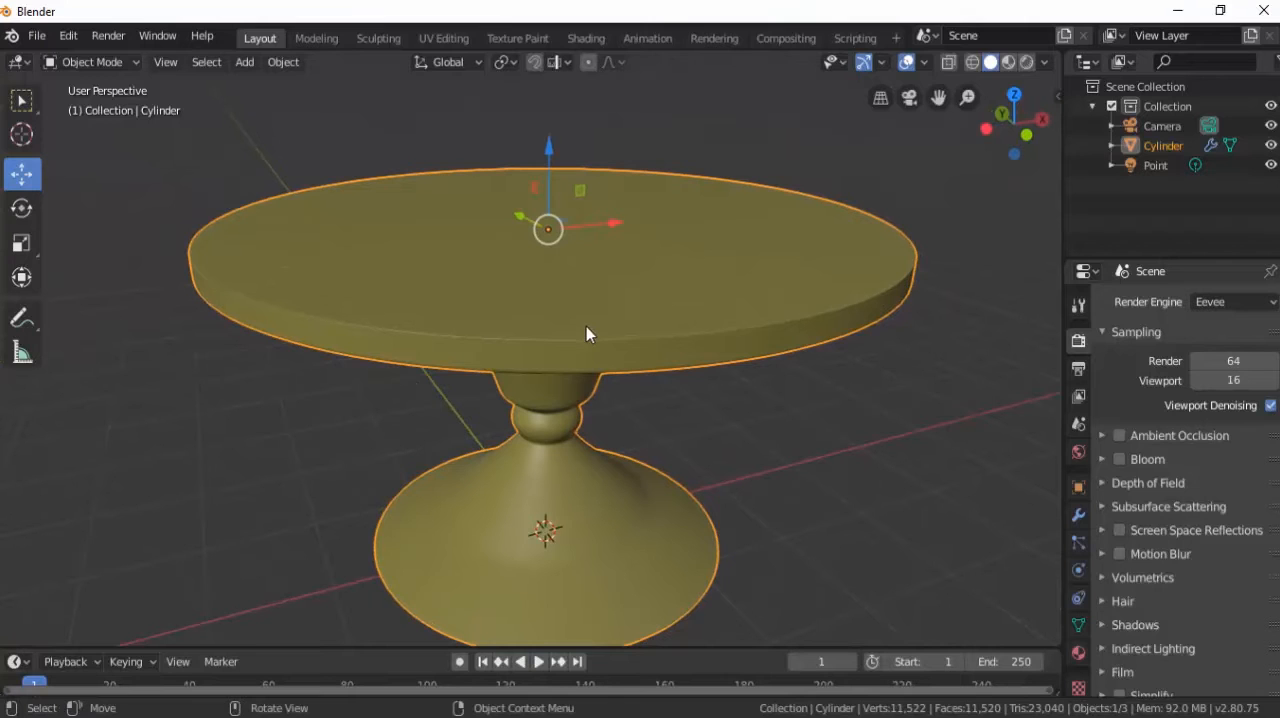
Add a cube mesh at the base of the round table.
middle_click_drag(597, 366, 581, 338)
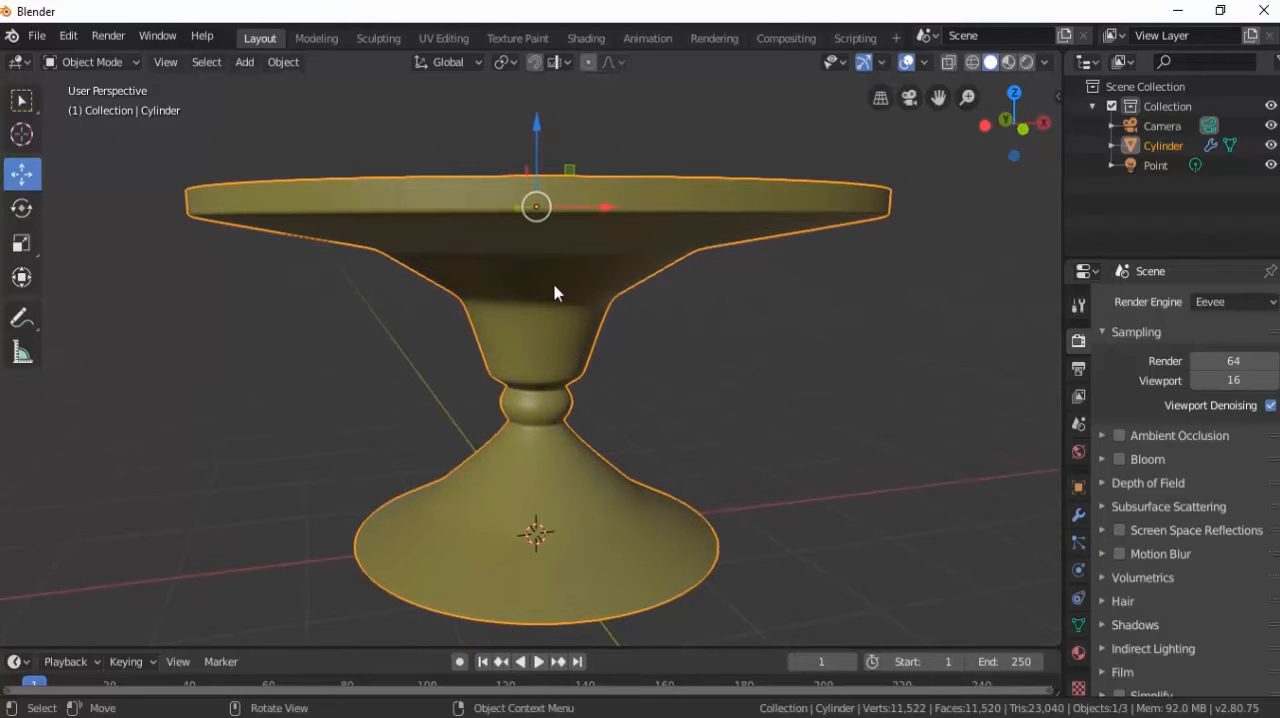
middle_click_drag(553, 289, 540, 320)
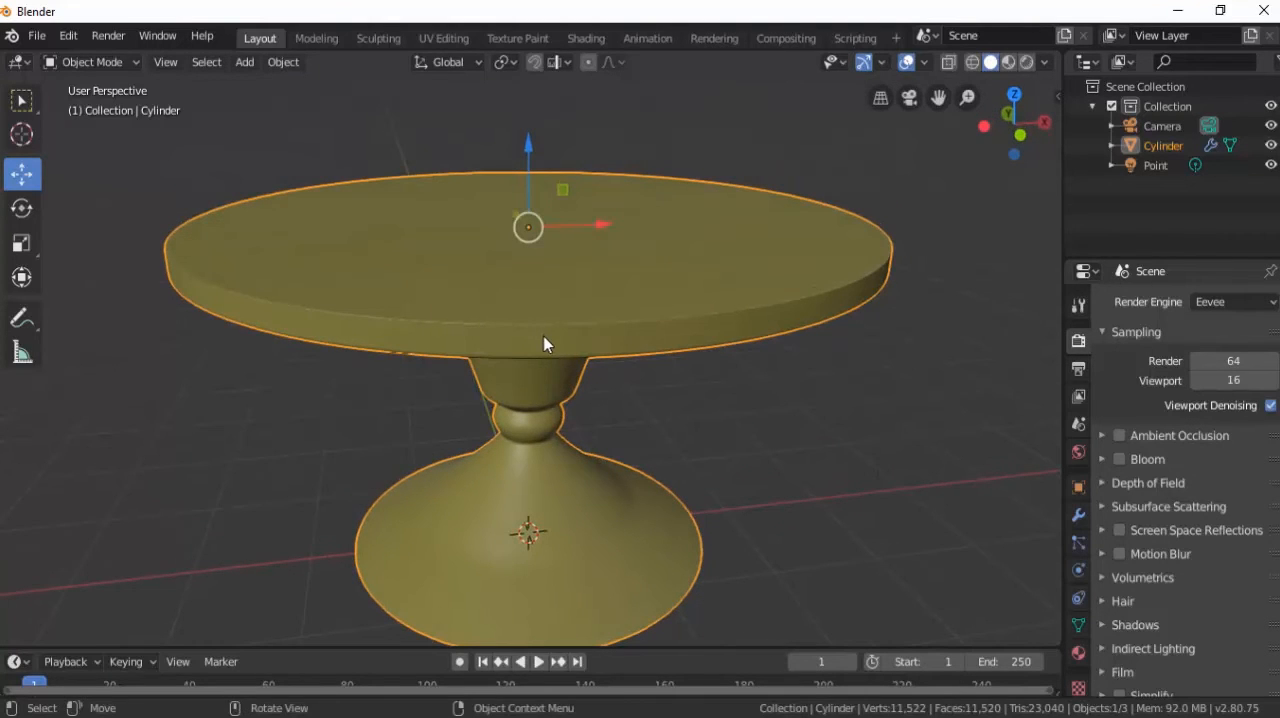
scroll(543, 343, "down", 3)
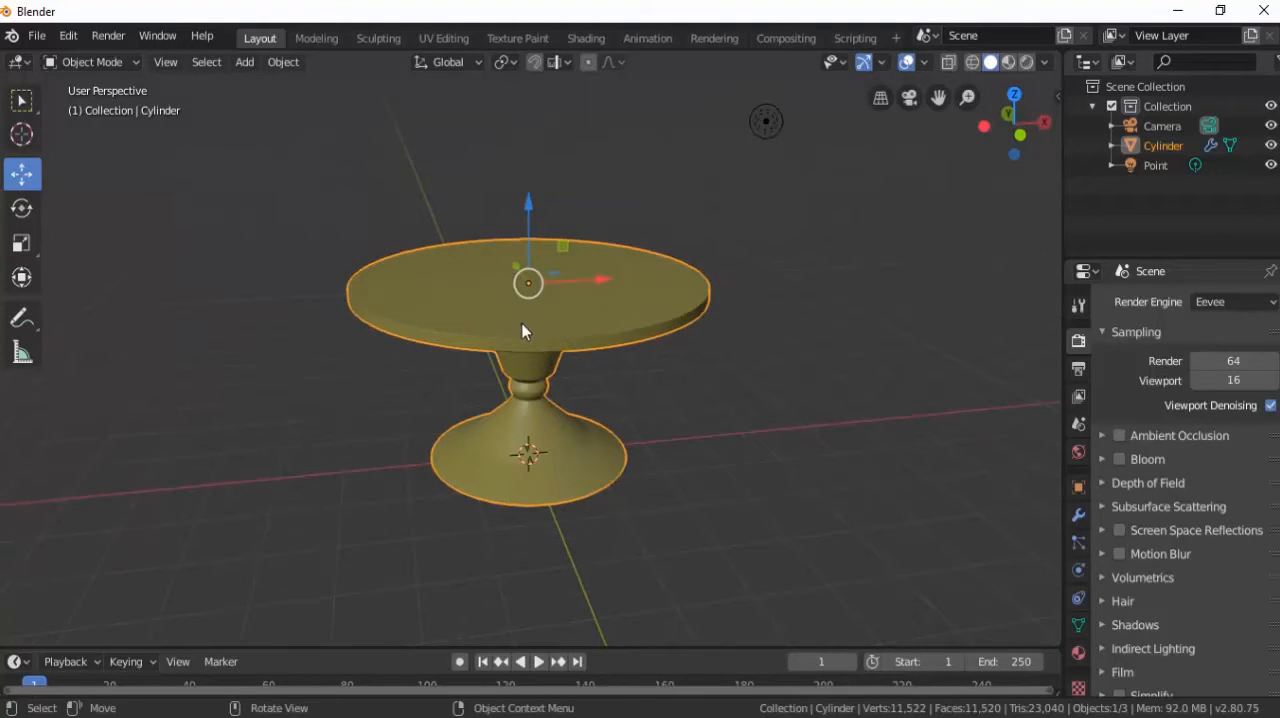
middle_click_drag(515, 359, 566, 268)
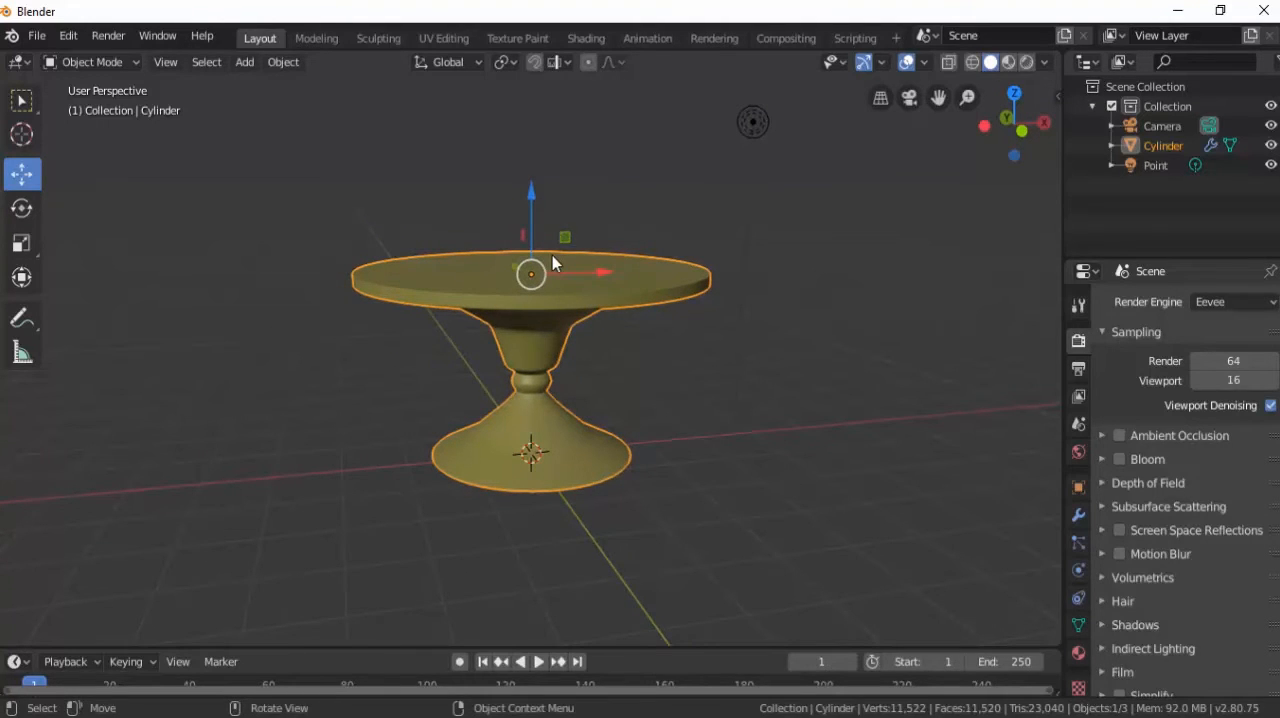
key("shift+a")
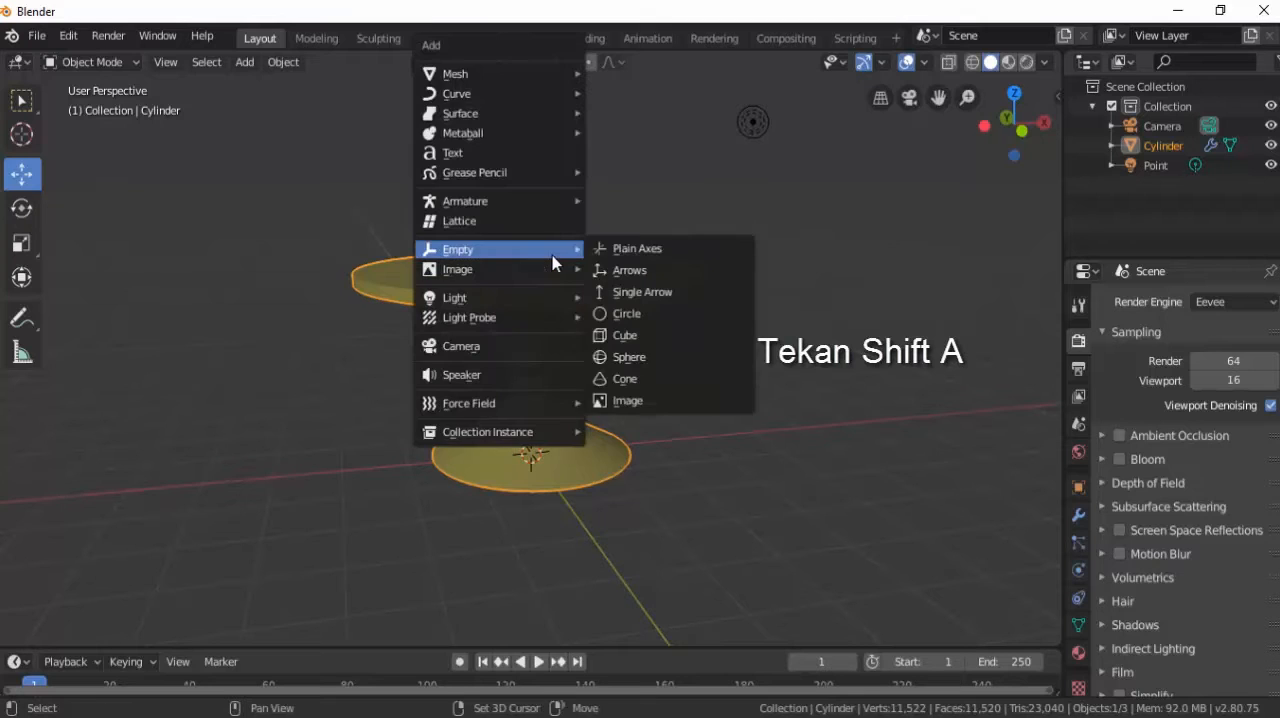
mouse_move(526, 75)
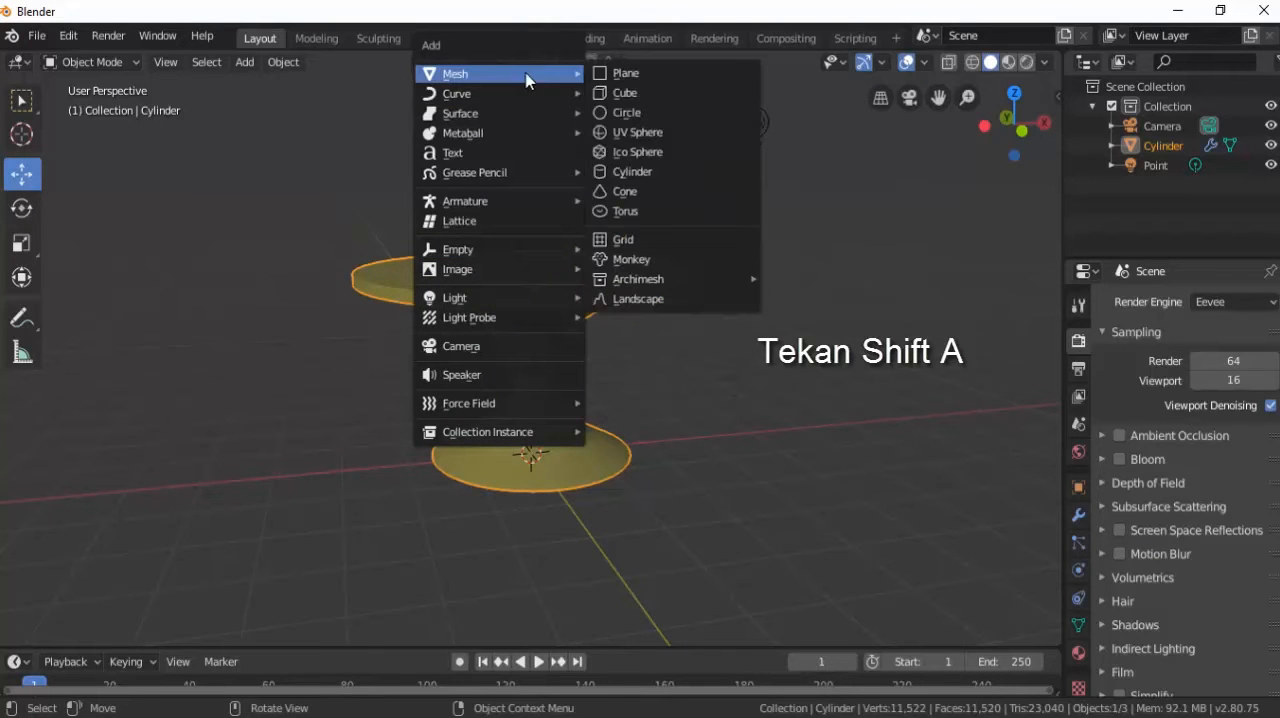
left_click(601, 93)
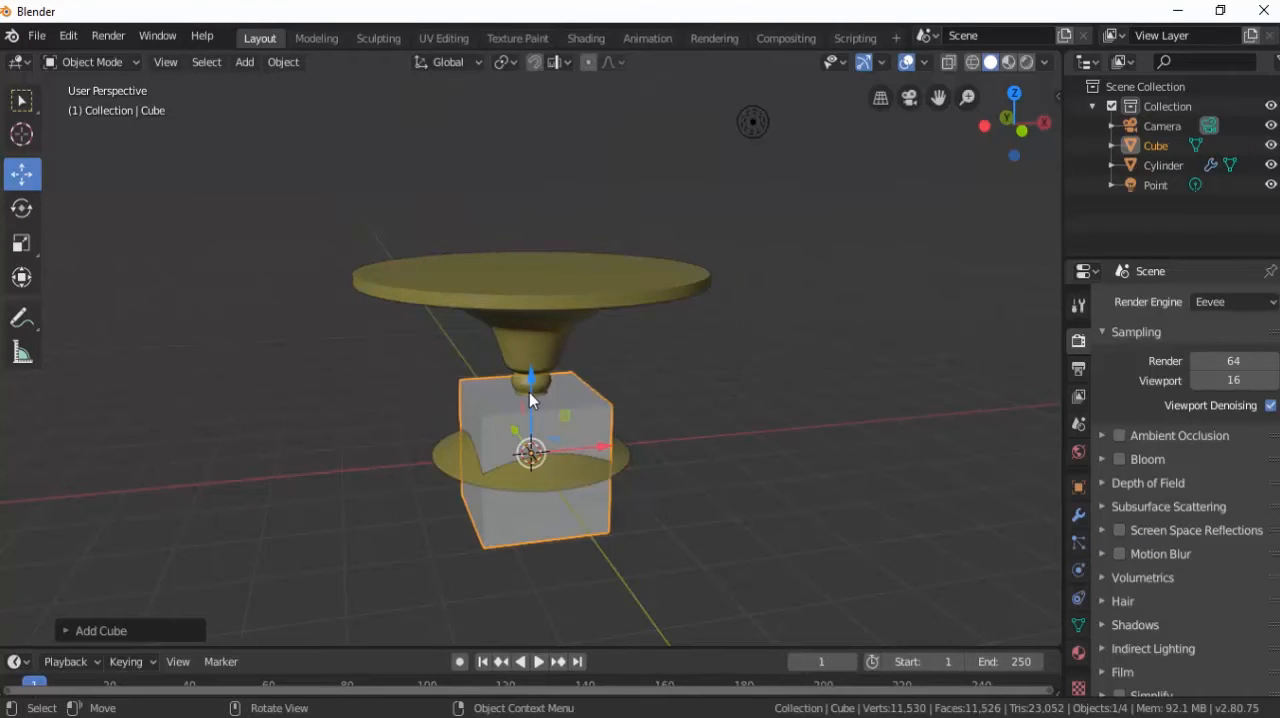
Raise the cube along the Z axis, scale it down to about half its size, and seat it on the tabletop.
key("g")
key("z")
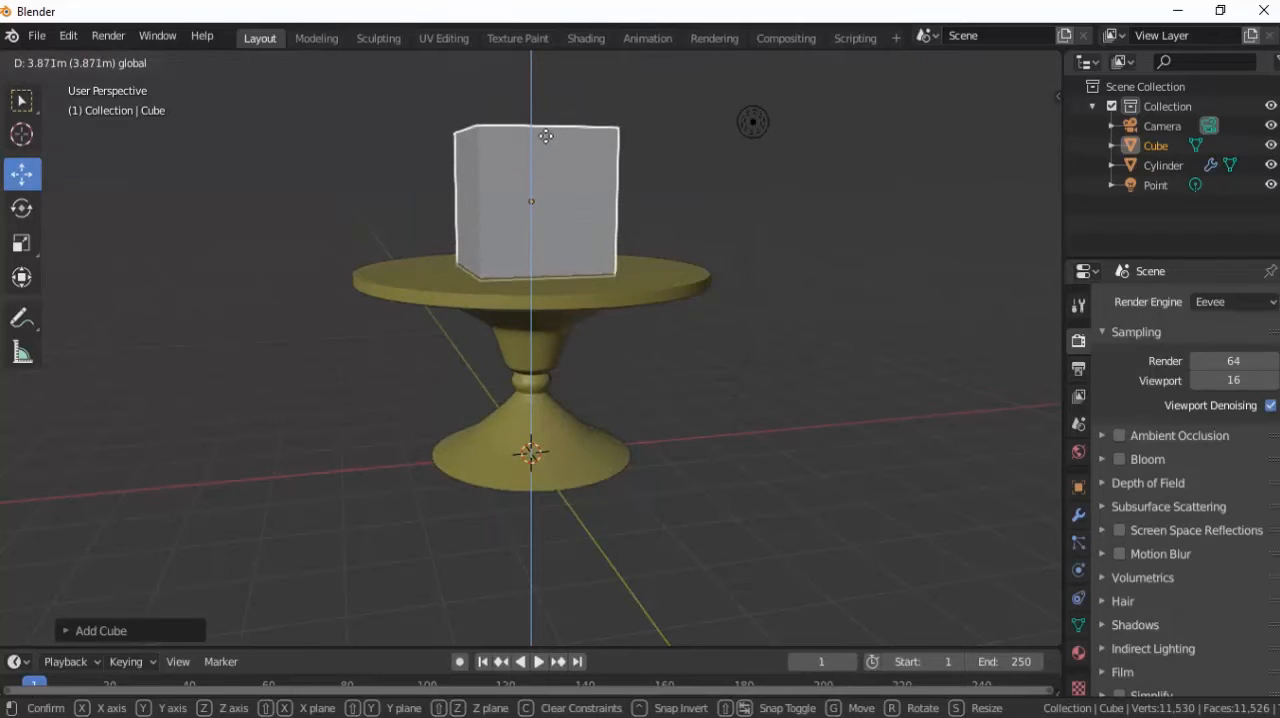
left_click(545, 135)
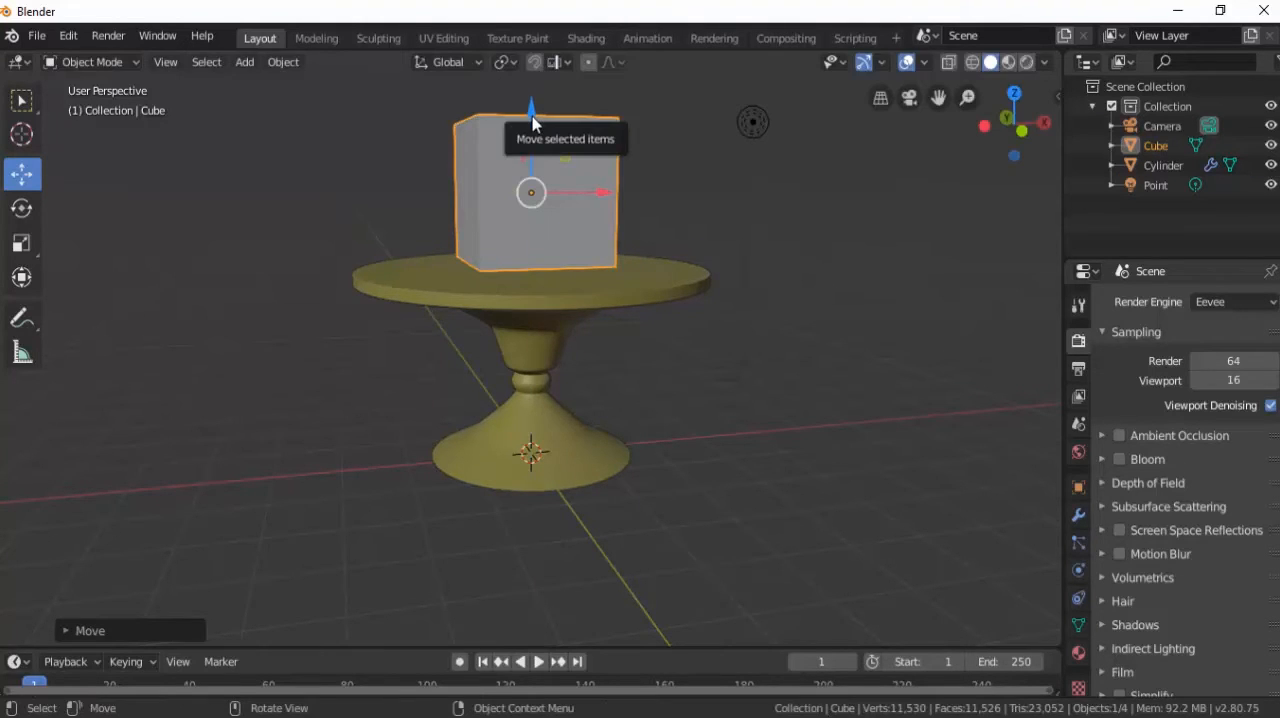
key("s")
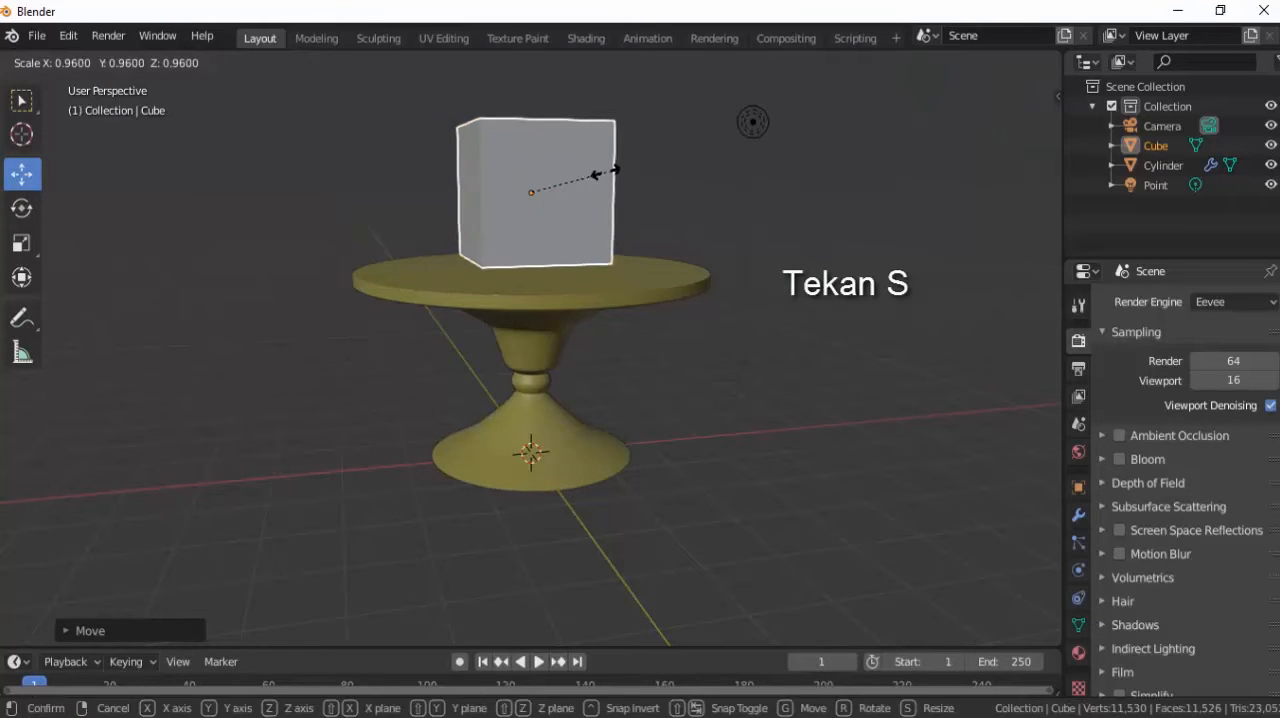
left_click(566, 171)
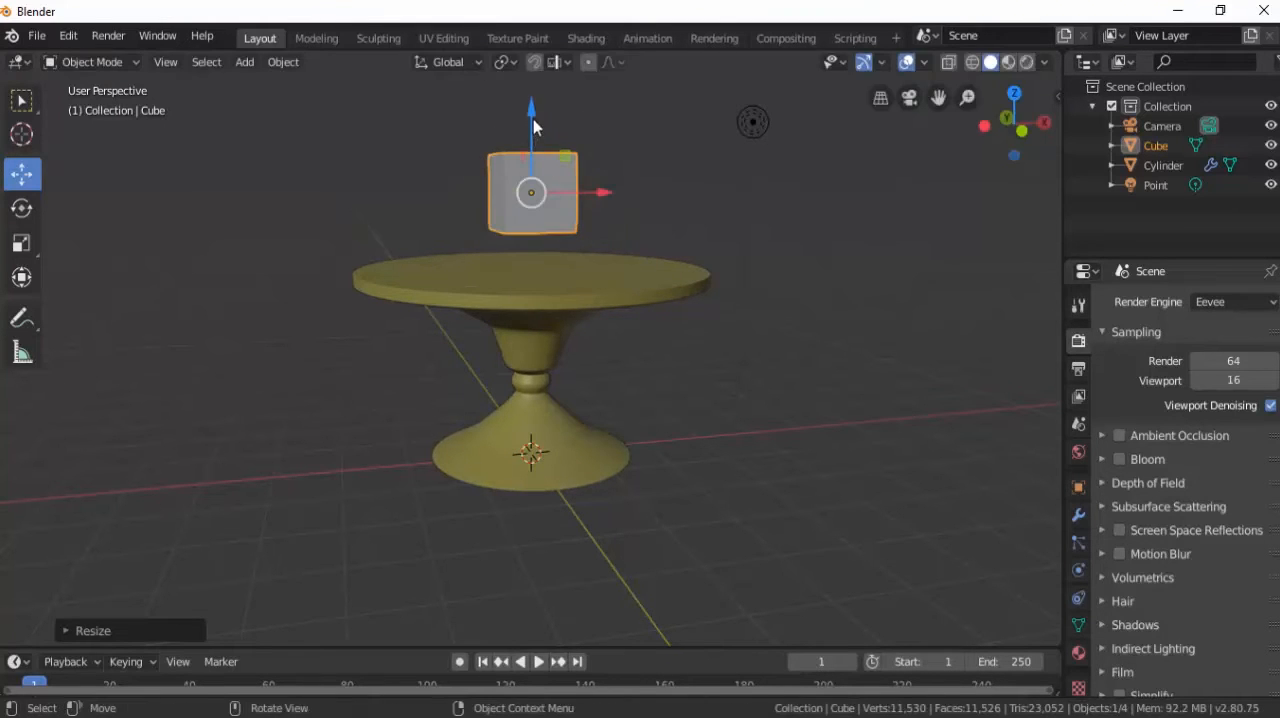
left_click_drag(533, 119, 531, 158)
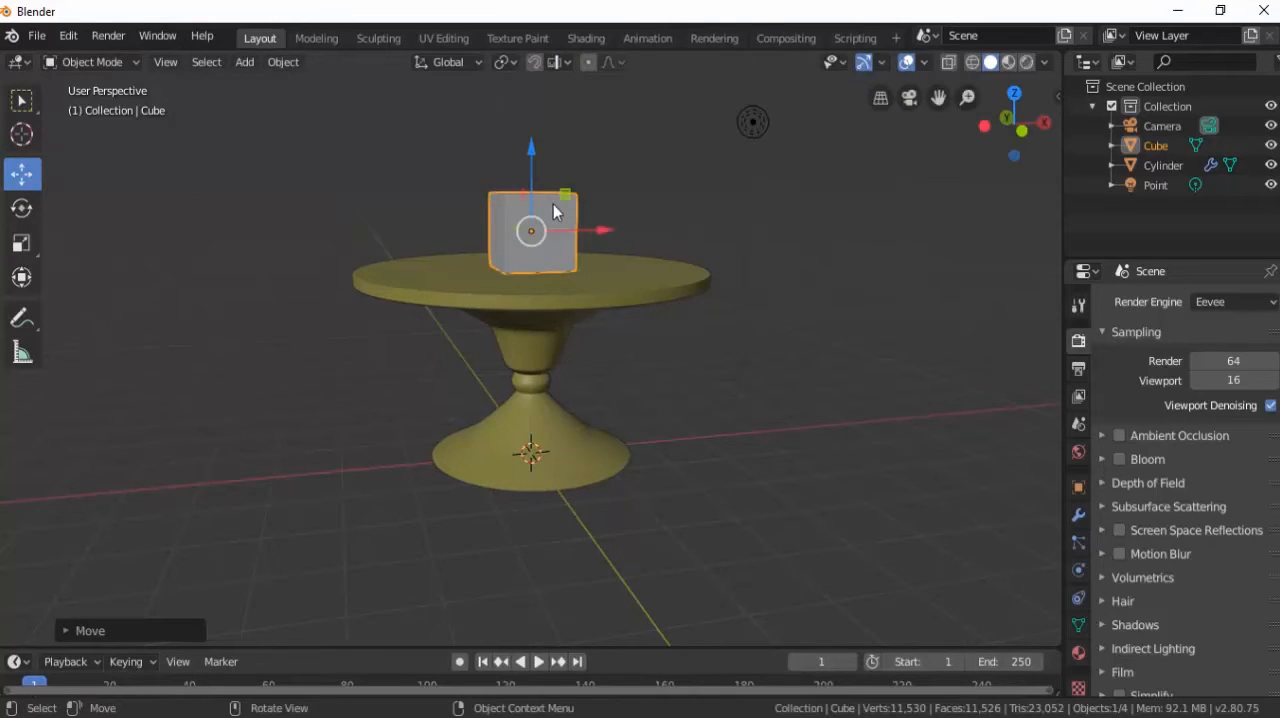
Inspect the contact between the cube's underside and the tabletop from the Front viewpoint.
scroll(553, 204, "up", 5)
middle_click_drag(556, 203, 577, 232)
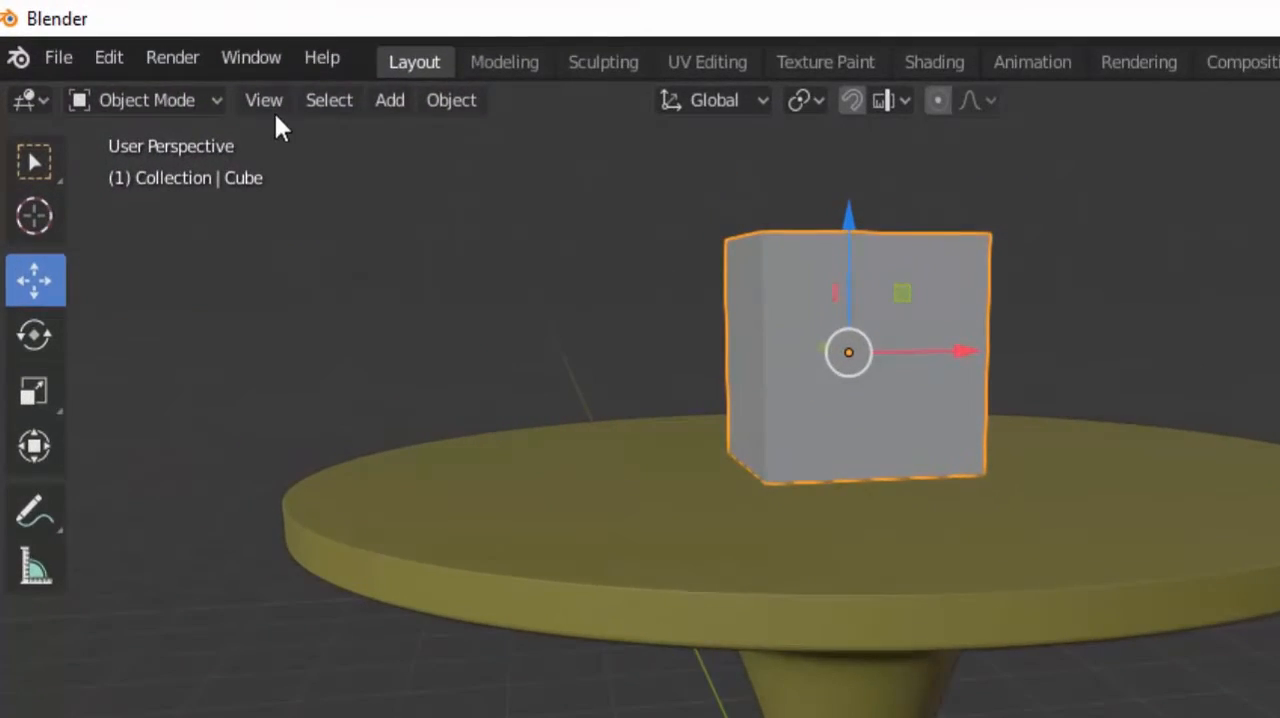
left_click(168, 63)
mouse_move(422, 465)
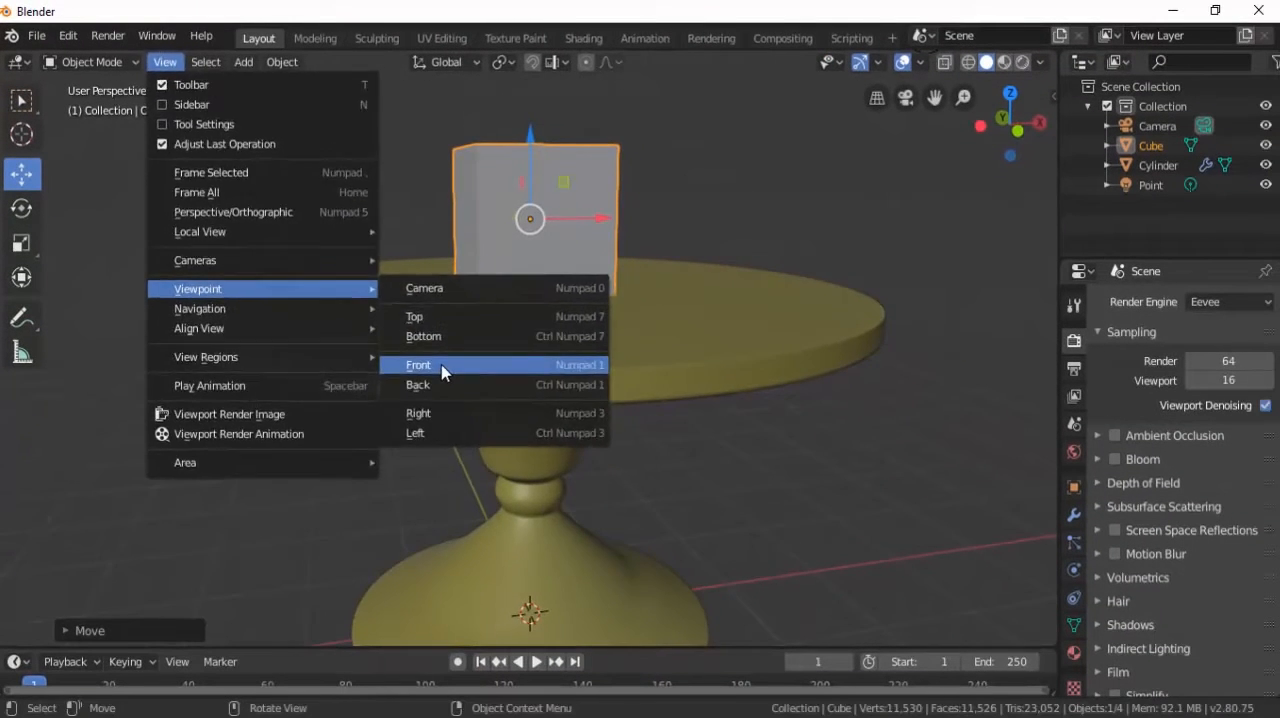
left_click(636, 557)
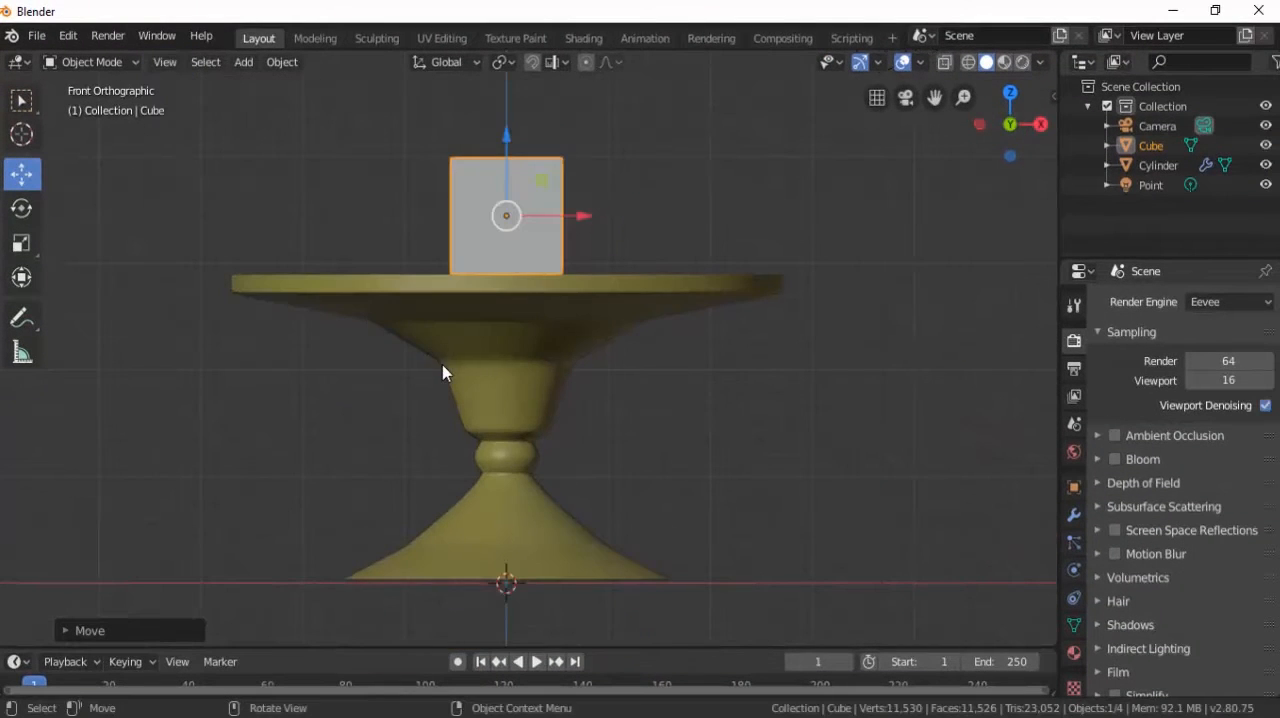
scroll(497, 228, "up", 3)
middle_click_drag(518, 227, 623, 348, "shift")
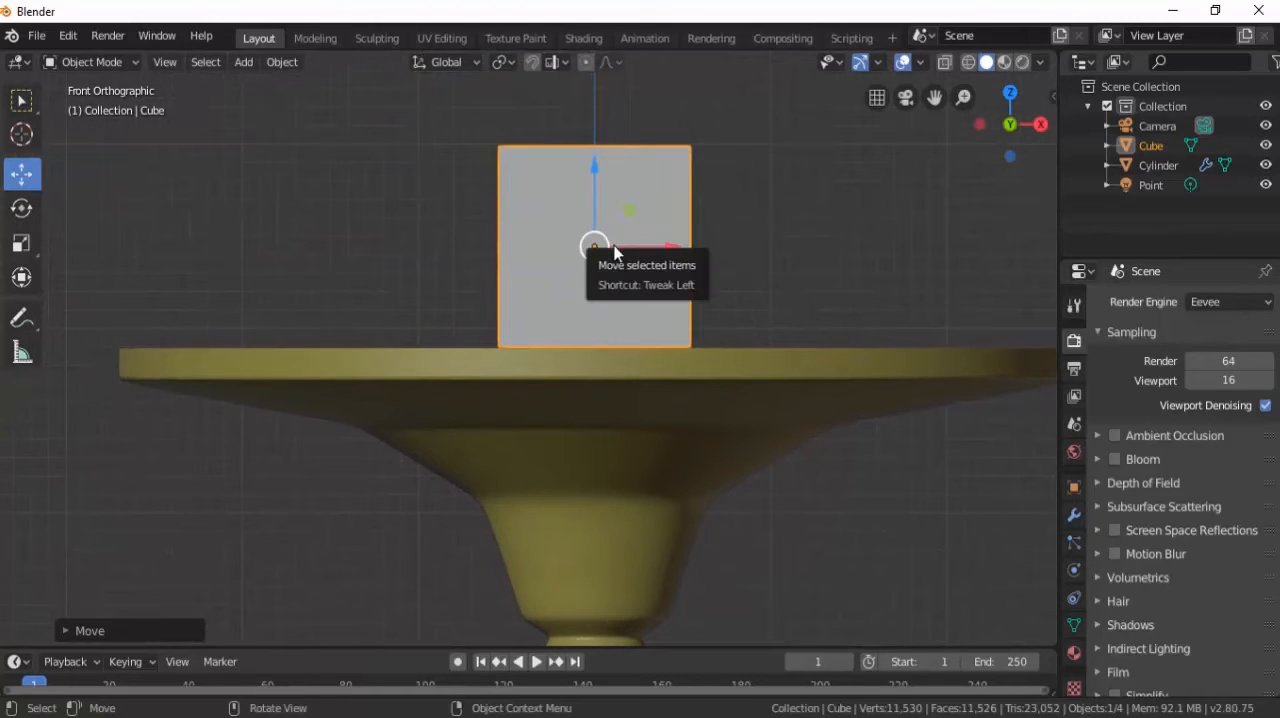
scroll(613, 252, "up", 2)
mouse_move(624, 160)
left_mouse_down()
mouse_move(626, 143)
mouse_move(629, 160)
left_mouse_up()
scroll(562, 195, "down", 4)
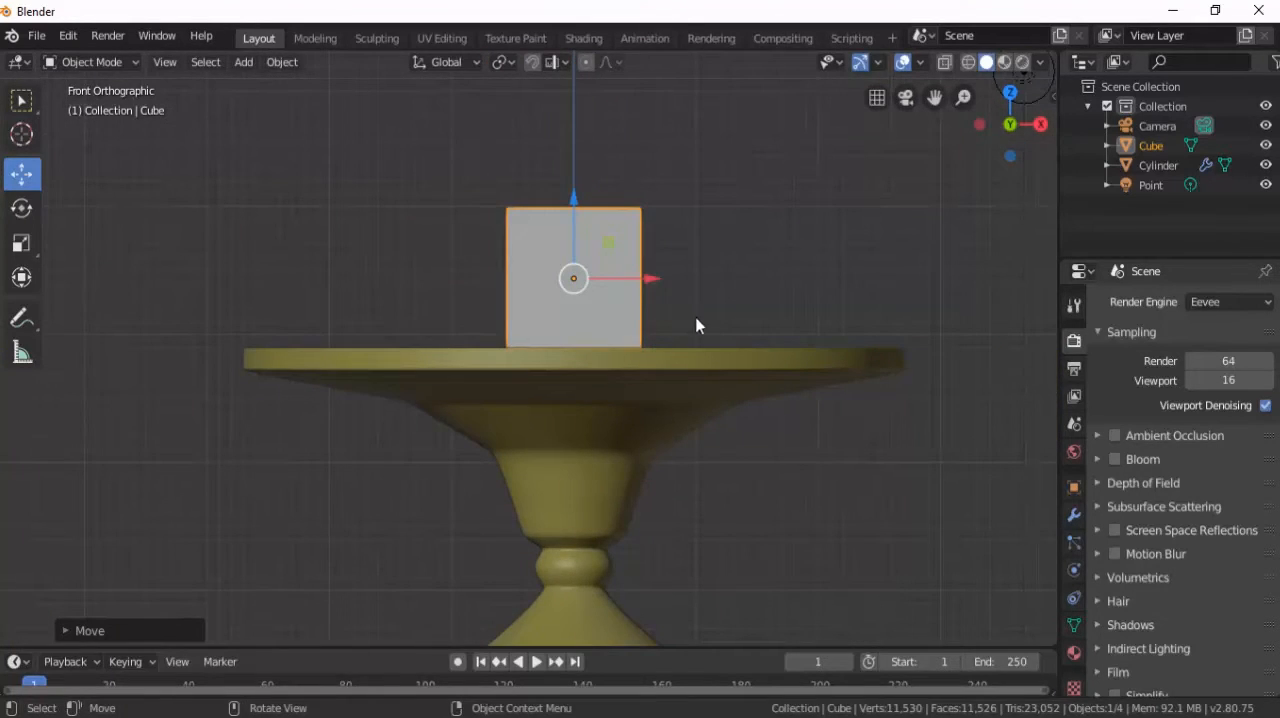
Align the active camera to a slightly raised perspective view of the table and cube.
middle_click_drag(714, 325, 557, 357)
scroll(511, 344, "down", 3)
scroll(521, 348, "down", 2)
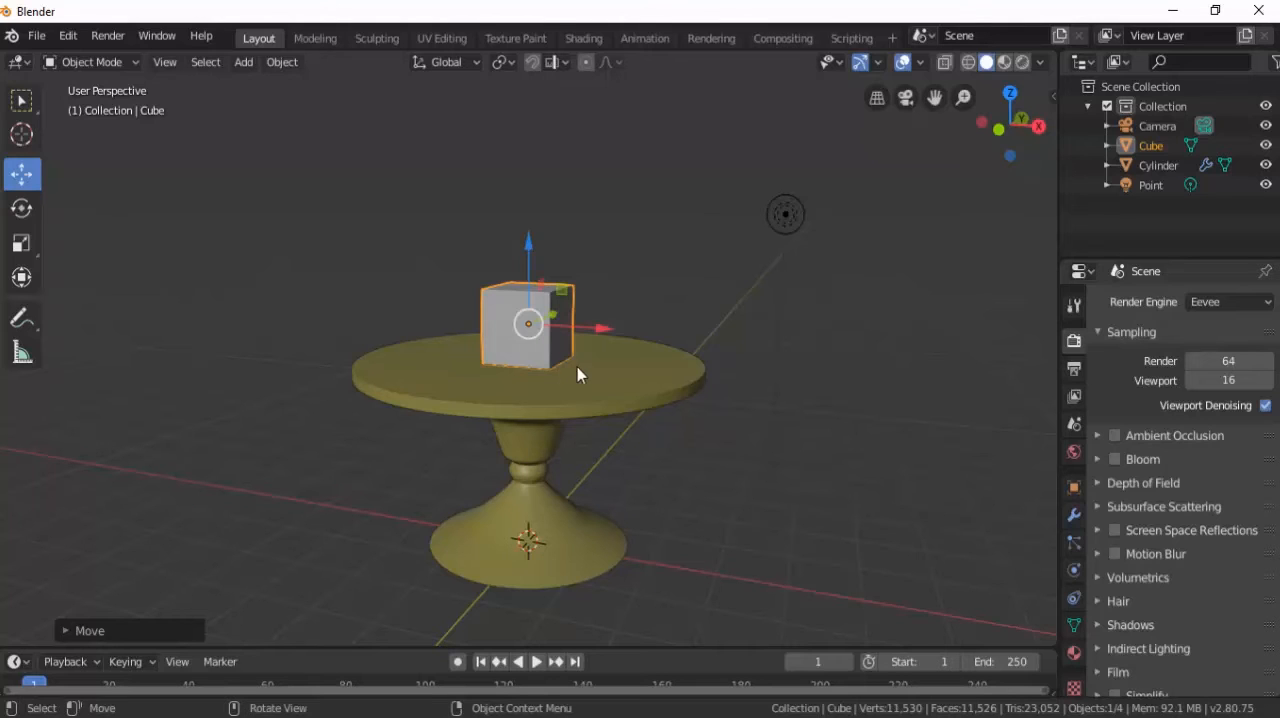
middle_click_drag(537, 399, 549, 346, "shift")
scroll(553, 347, "up", 1)
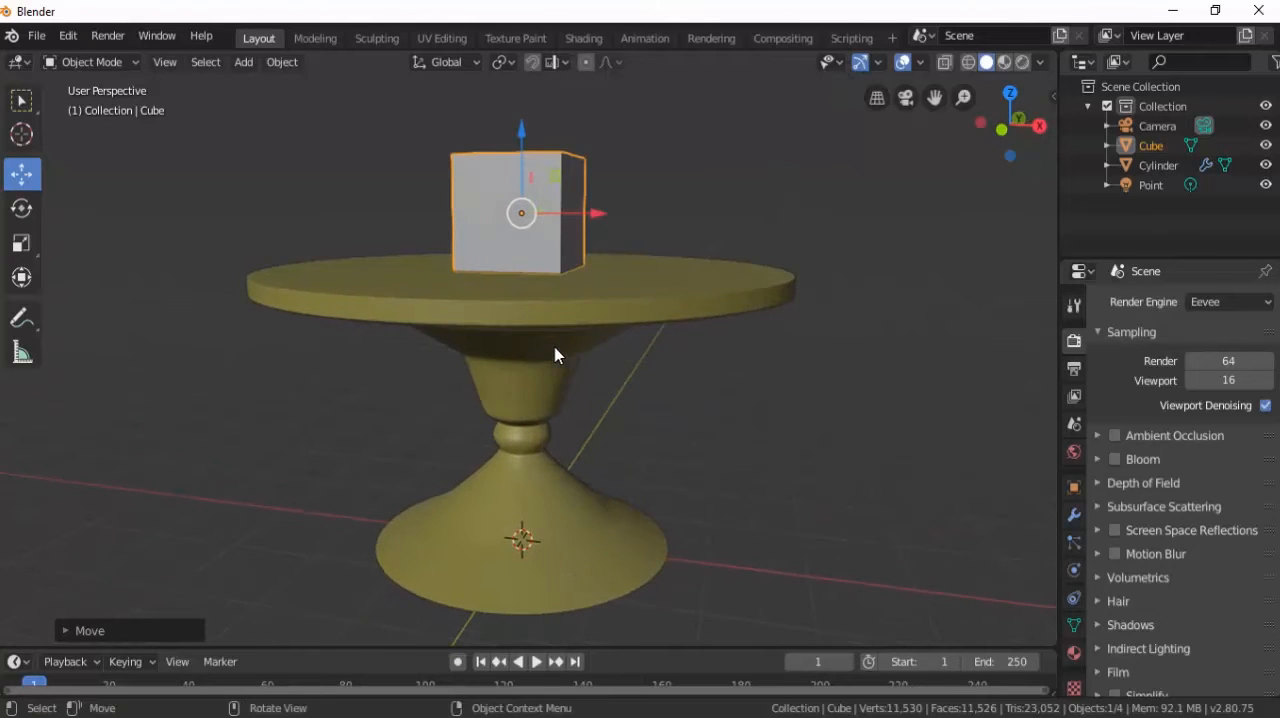
scroll(554, 351, "down", 2)
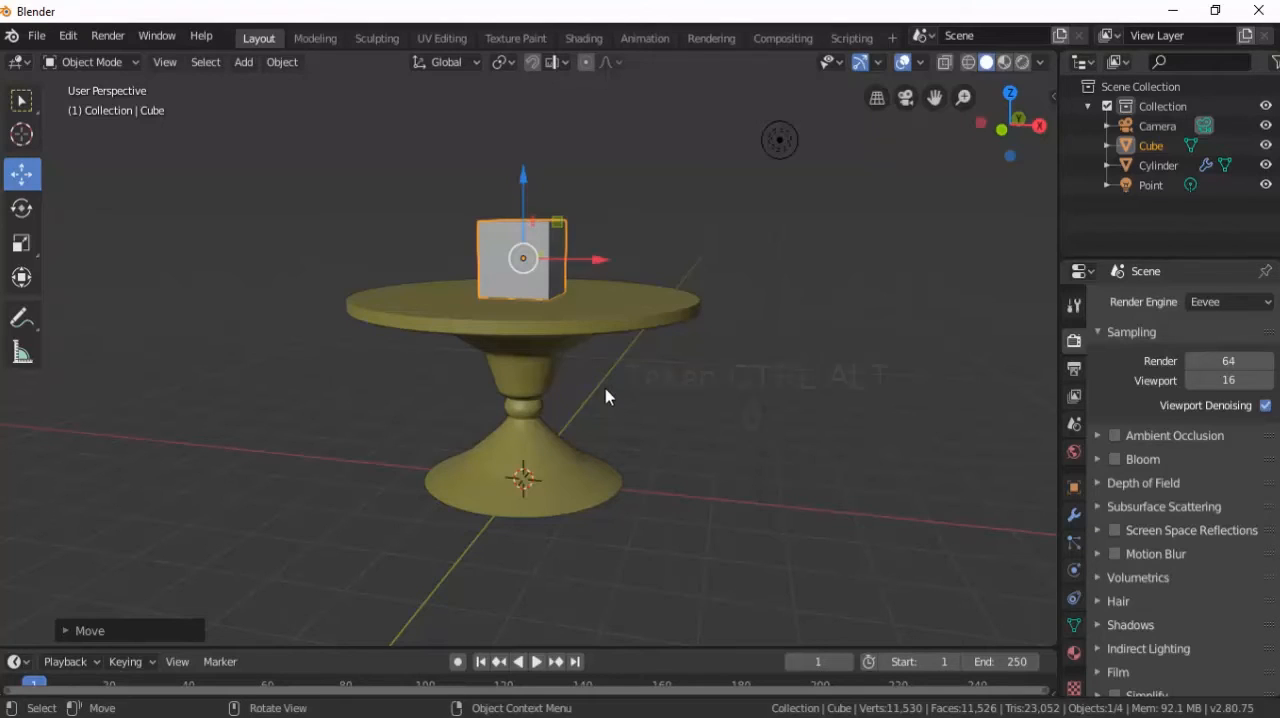
key("ctrl+alt+KP_0")
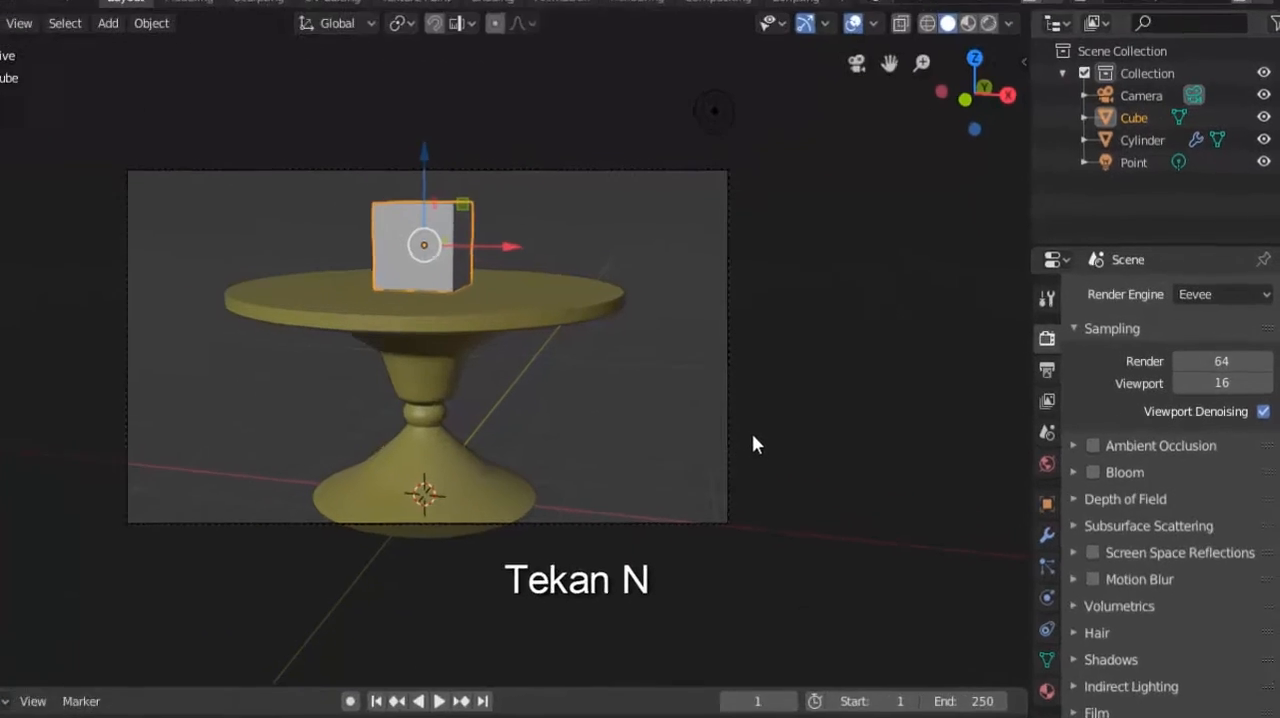
Reframe the camera to fit the whole table and cube, enabling Lock Camera to View only for this adjustment.
key("n")
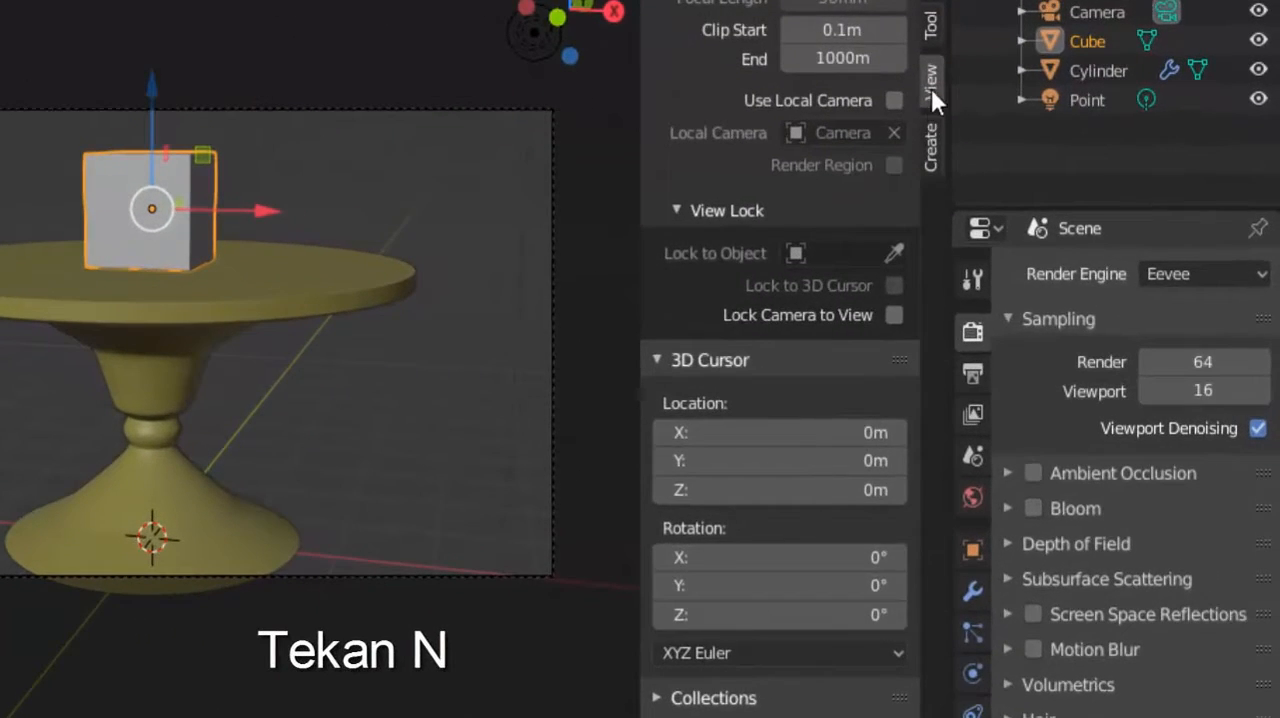
left_click(894, 315)
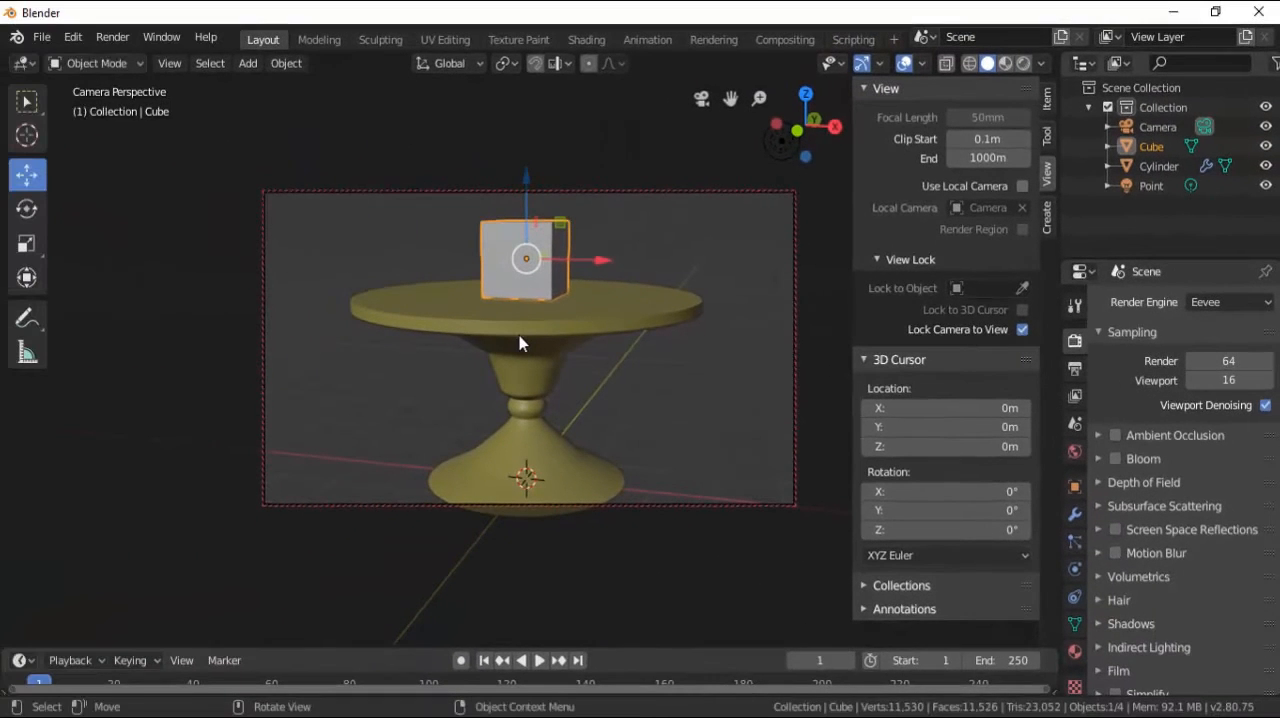
scroll(527, 340, "down", 2)
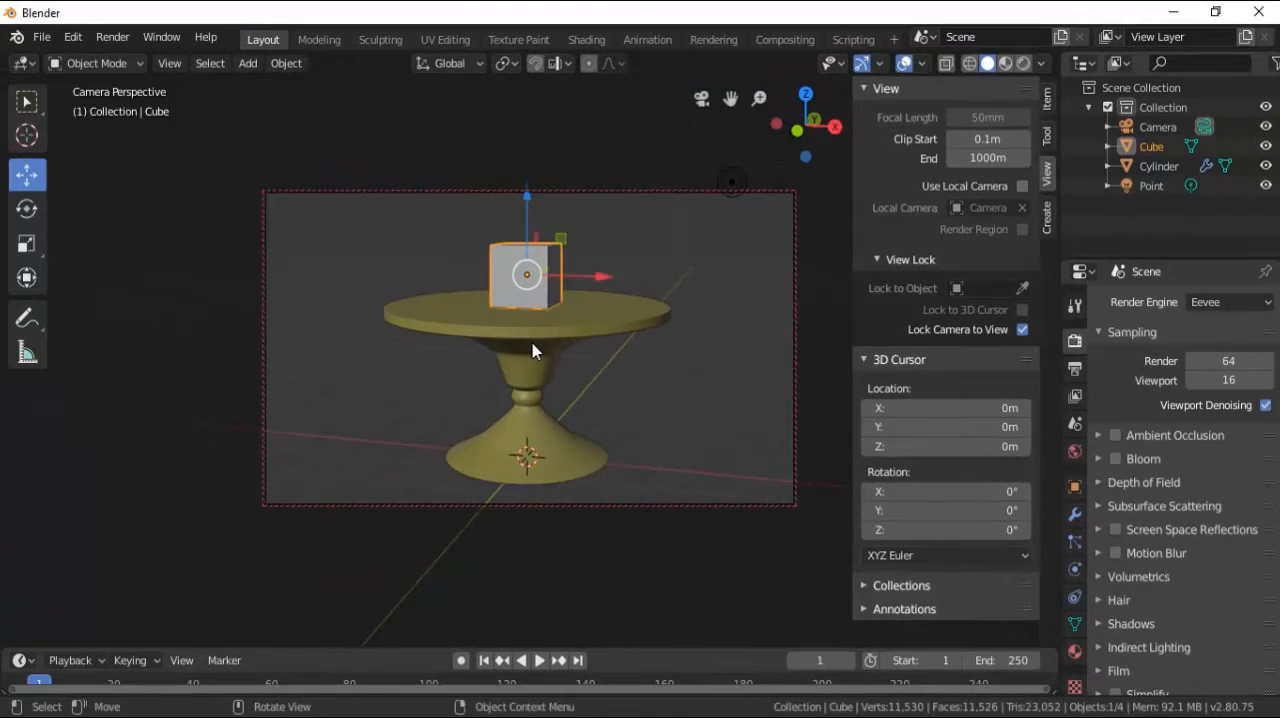
middle_click_drag(533, 344, 544, 340, "shift")
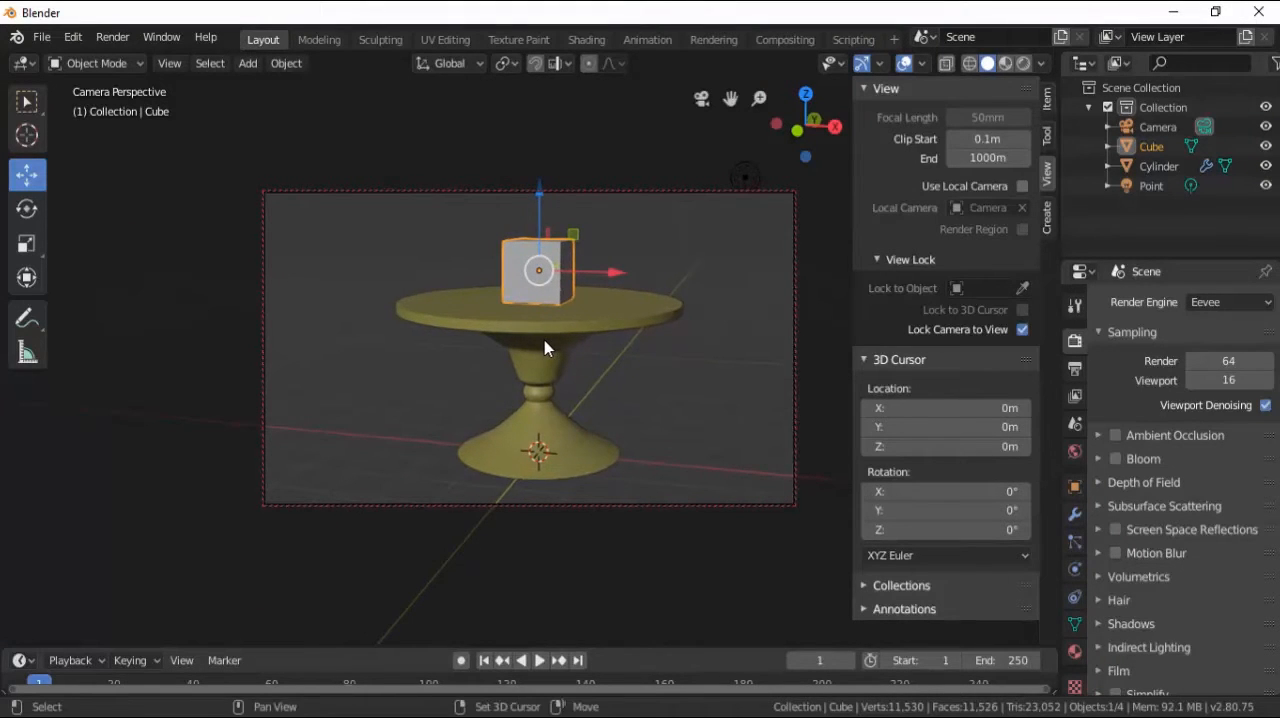
scroll(544, 340, "up", 1)
scroll(544, 341, "down", 1)
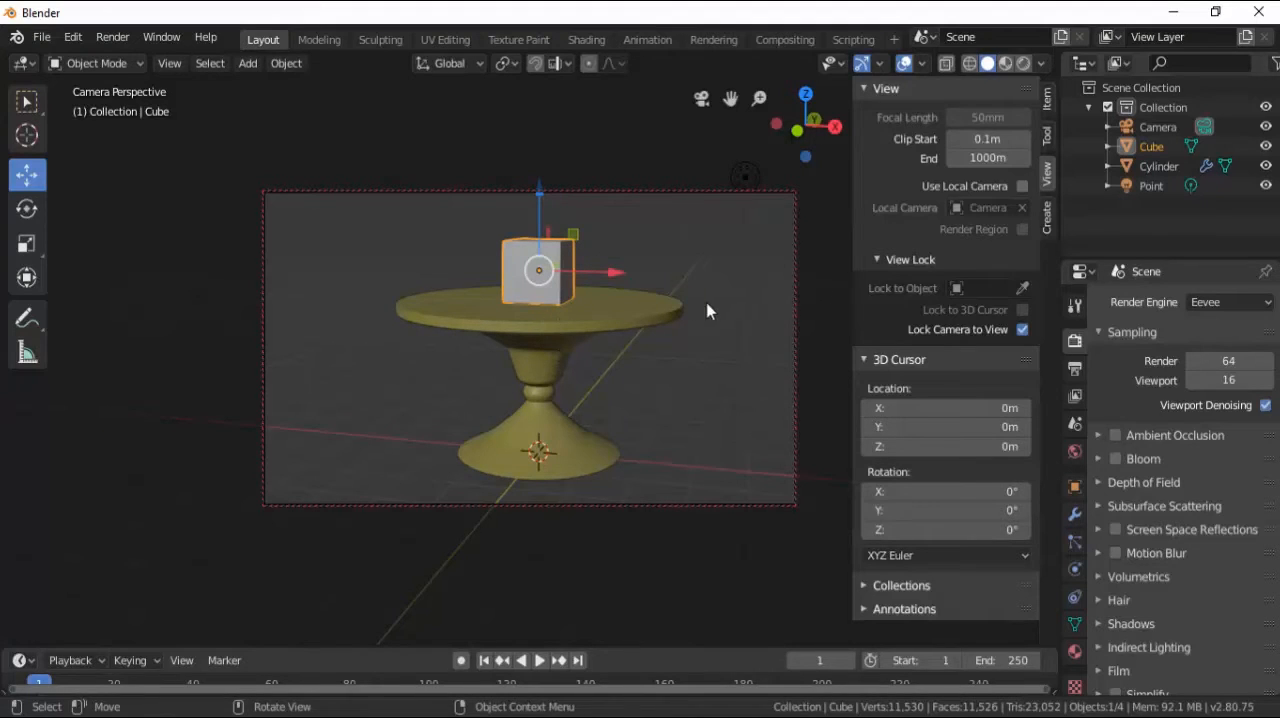
left_click(1022, 329)
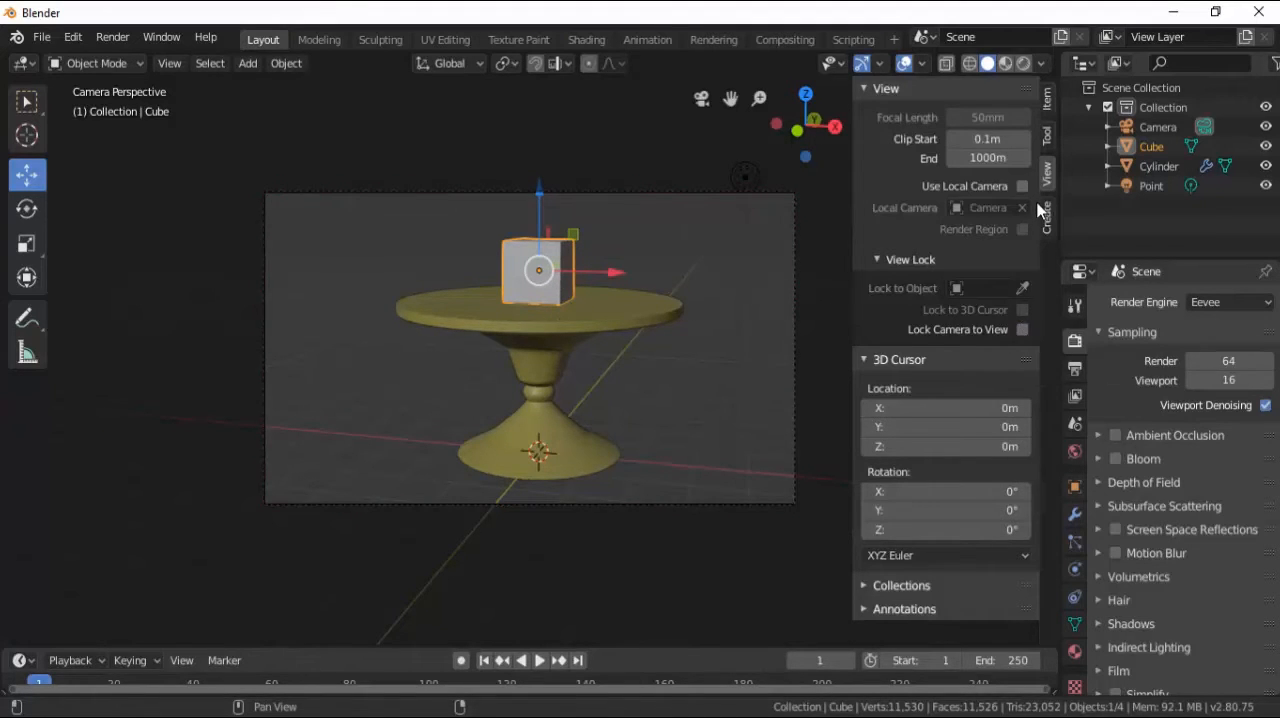
key("n")
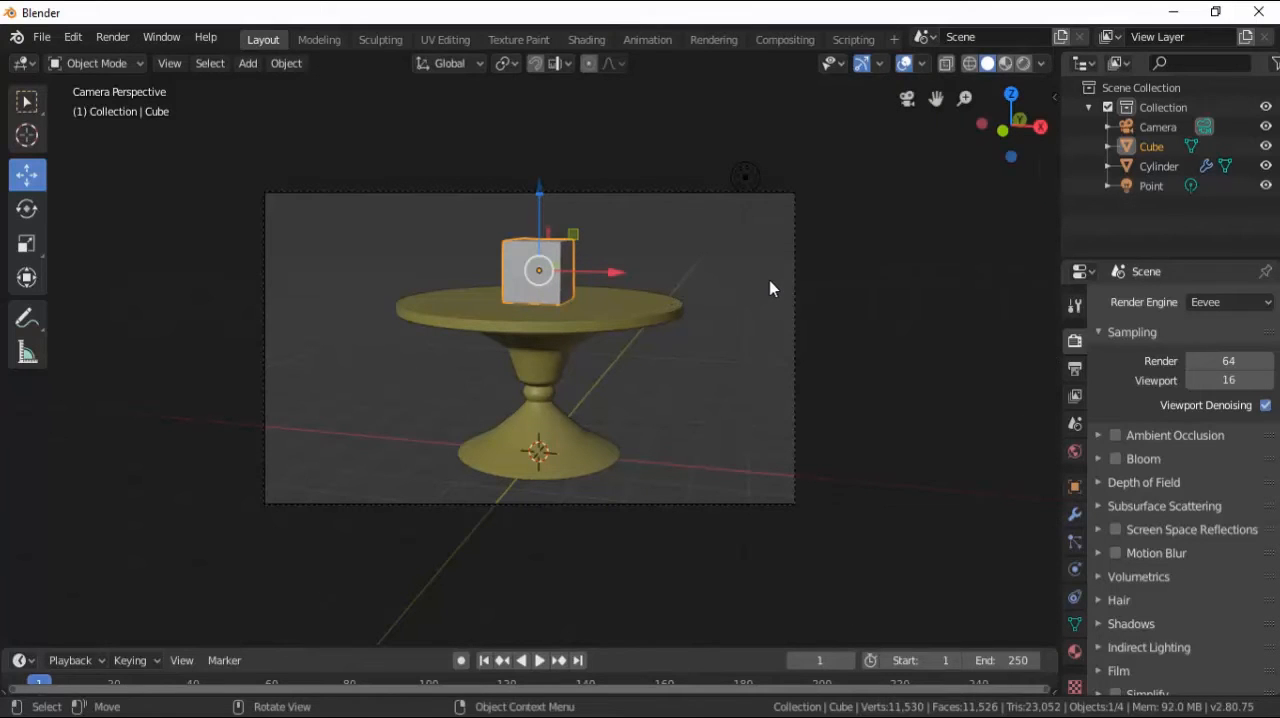
Select the point light and display the viewport in Rendered shading to examine the light on the table and cube.
middle_click_drag(769, 288, 710, 303)
scroll(517, 292, "up", 4)
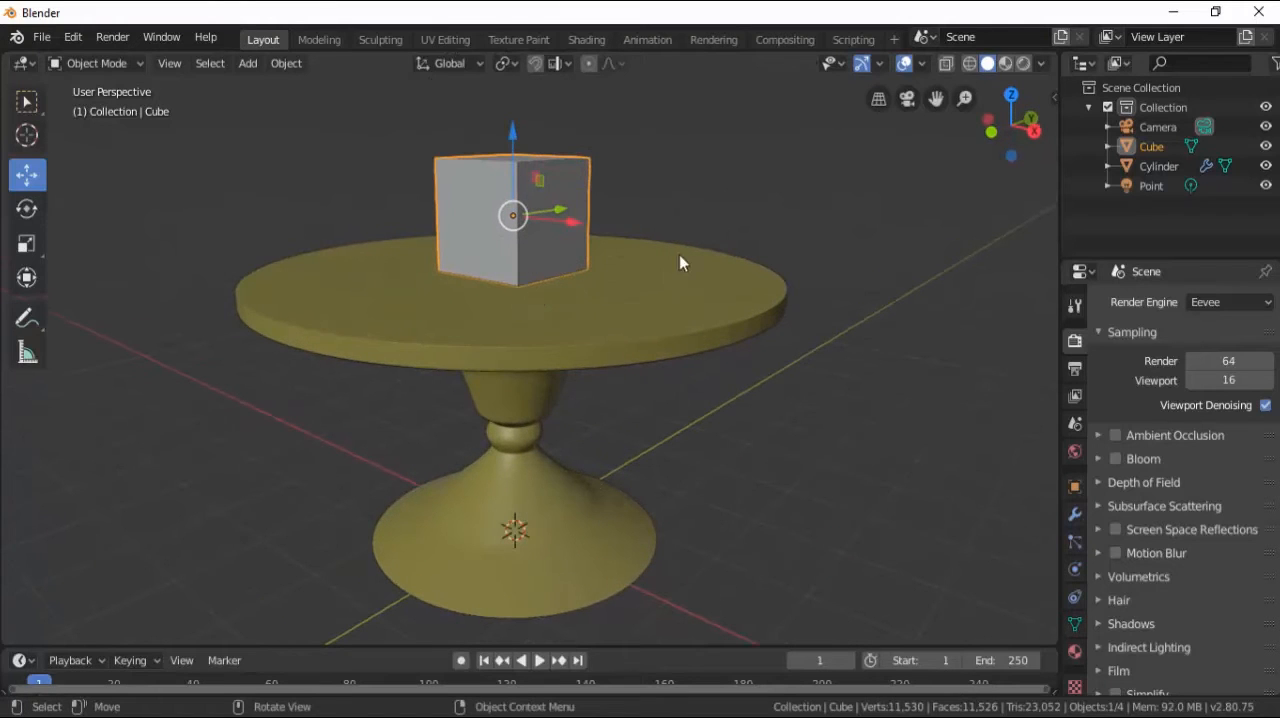
left_click(735, 236)
scroll(503, 330, "down", 5)
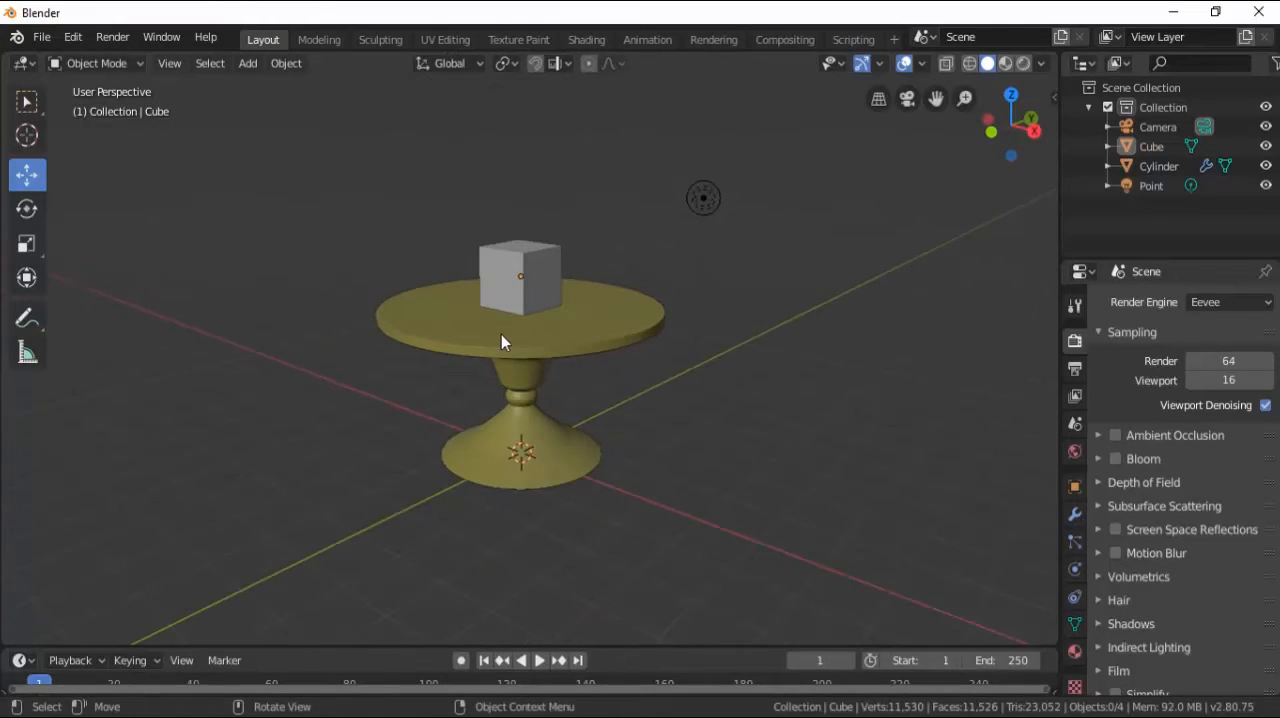
left_click(704, 198)
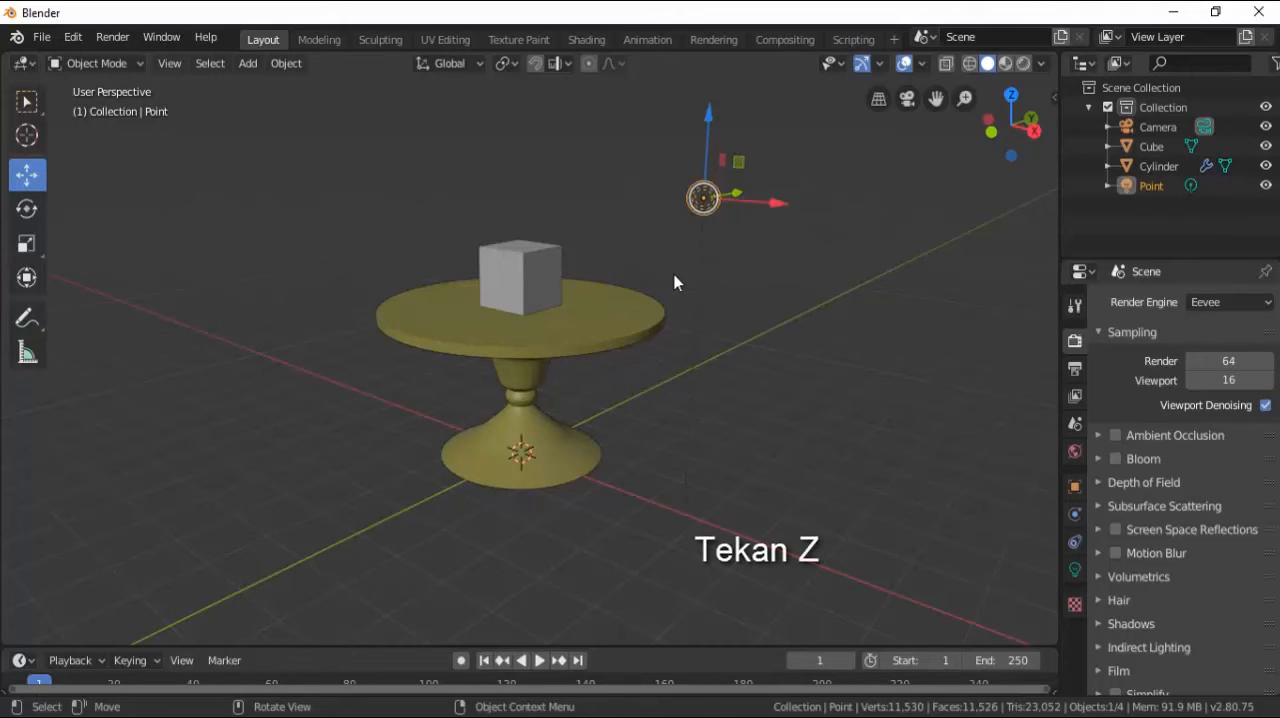
key("z")
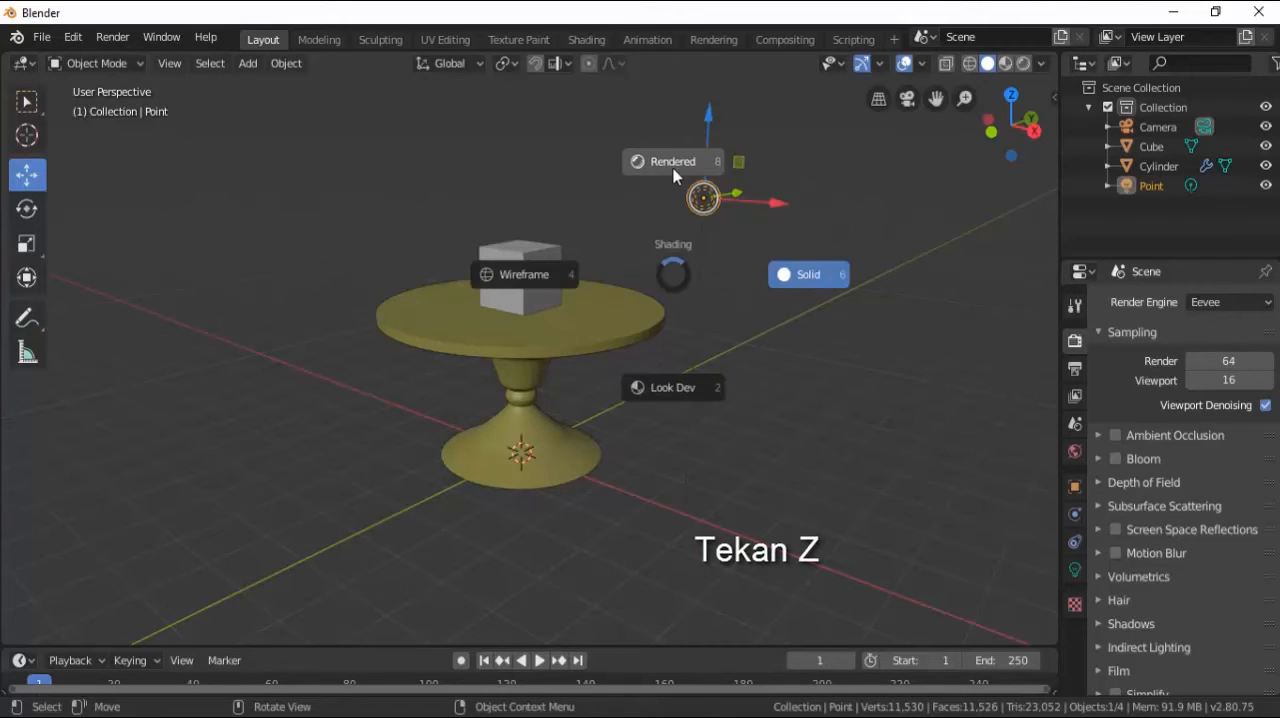
left_click(672, 163)
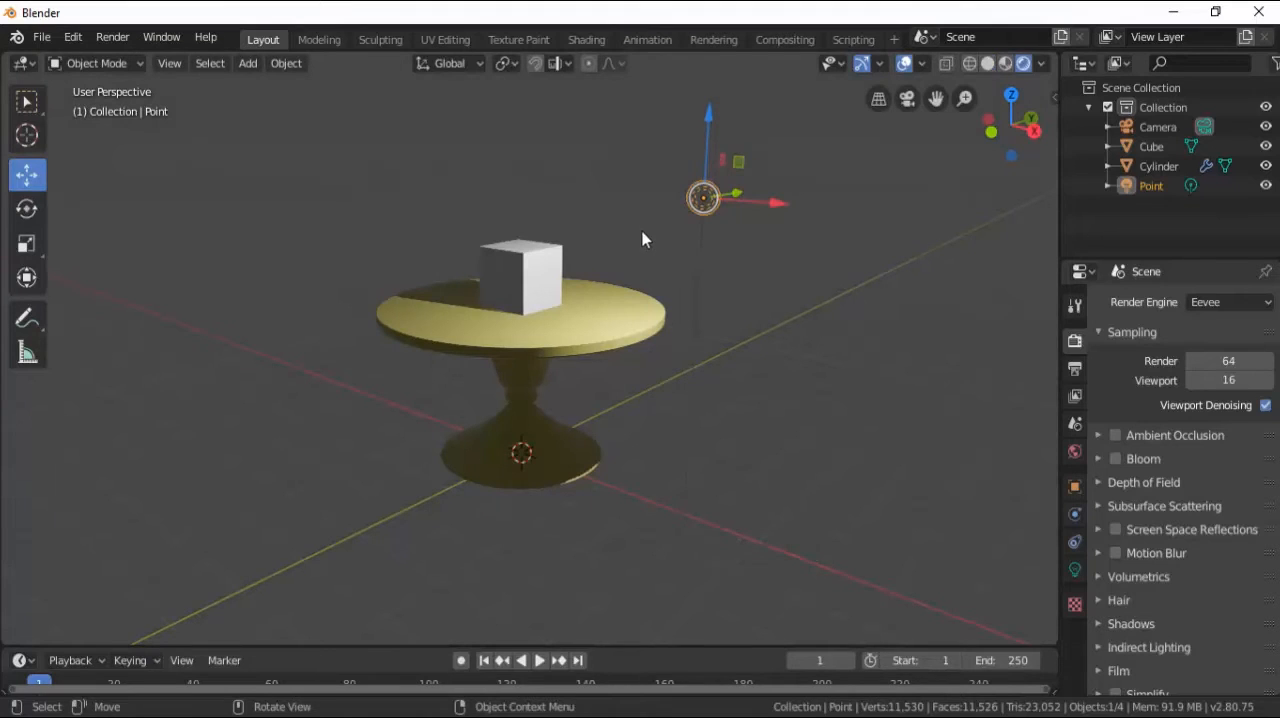
middle_click_drag(658, 242, 729, 243)
scroll(653, 268, "up", 3)
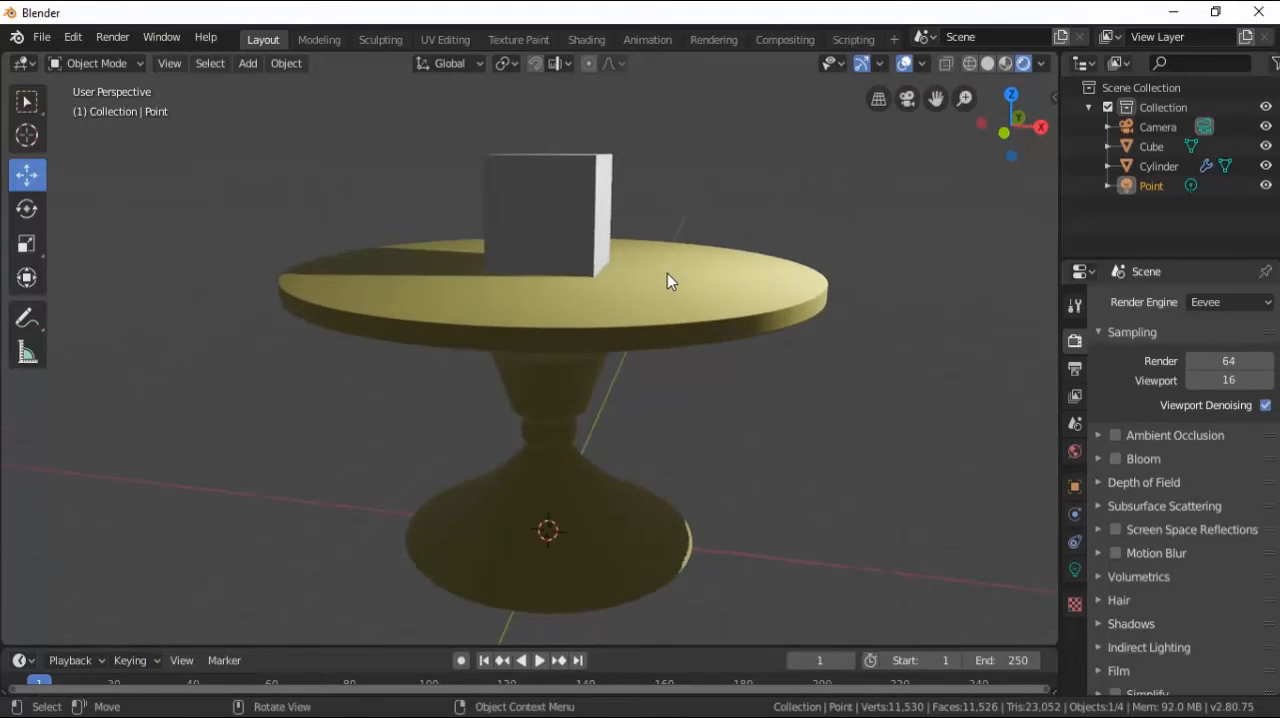
middle_click_drag(667, 273, 576, 332, "shift")
scroll(557, 331, "down", 3)
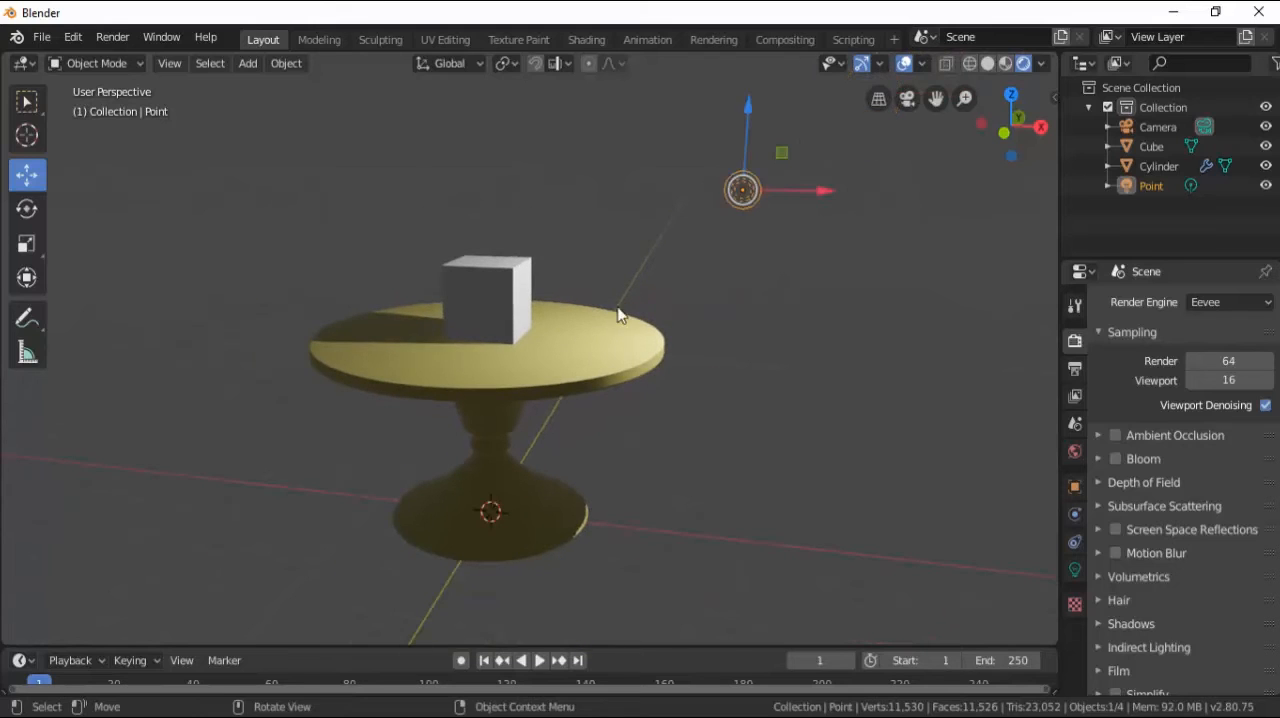
Move the point light farther from the table along X, and place a copy of it on the table's opposite side.
left_click_drag(815, 199, 920, 191)
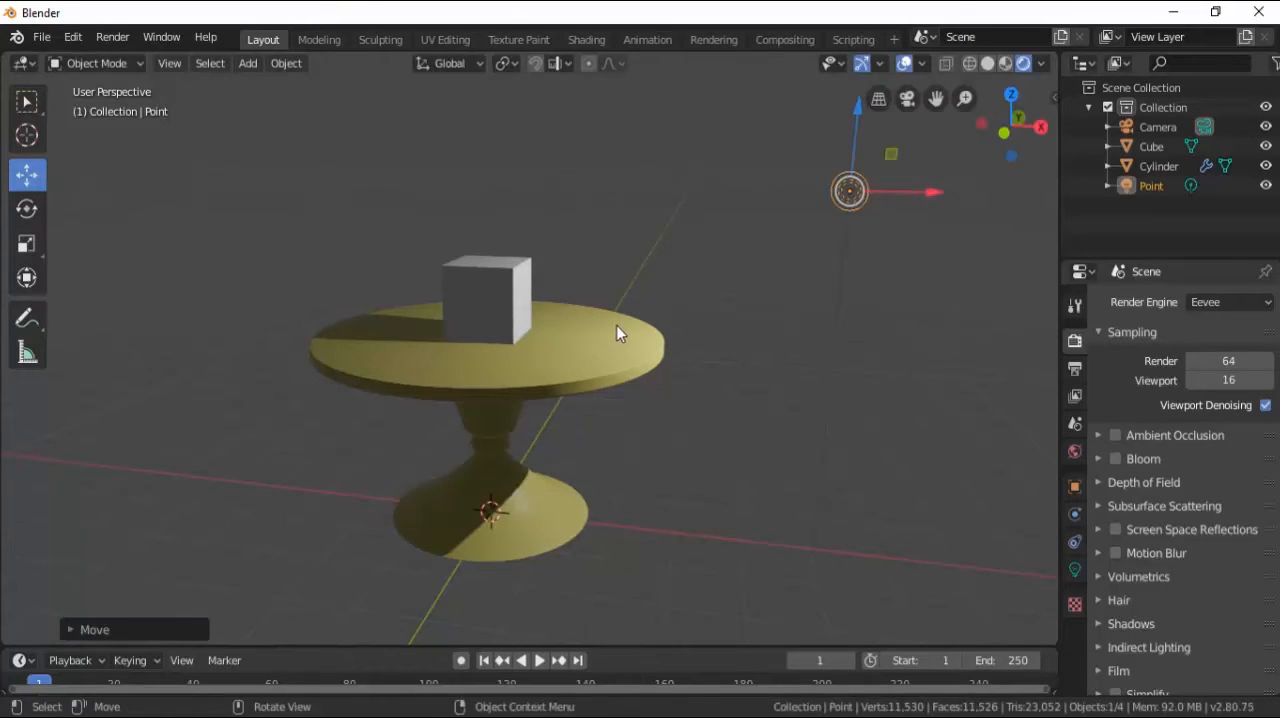
scroll(616, 325, "down", 1)
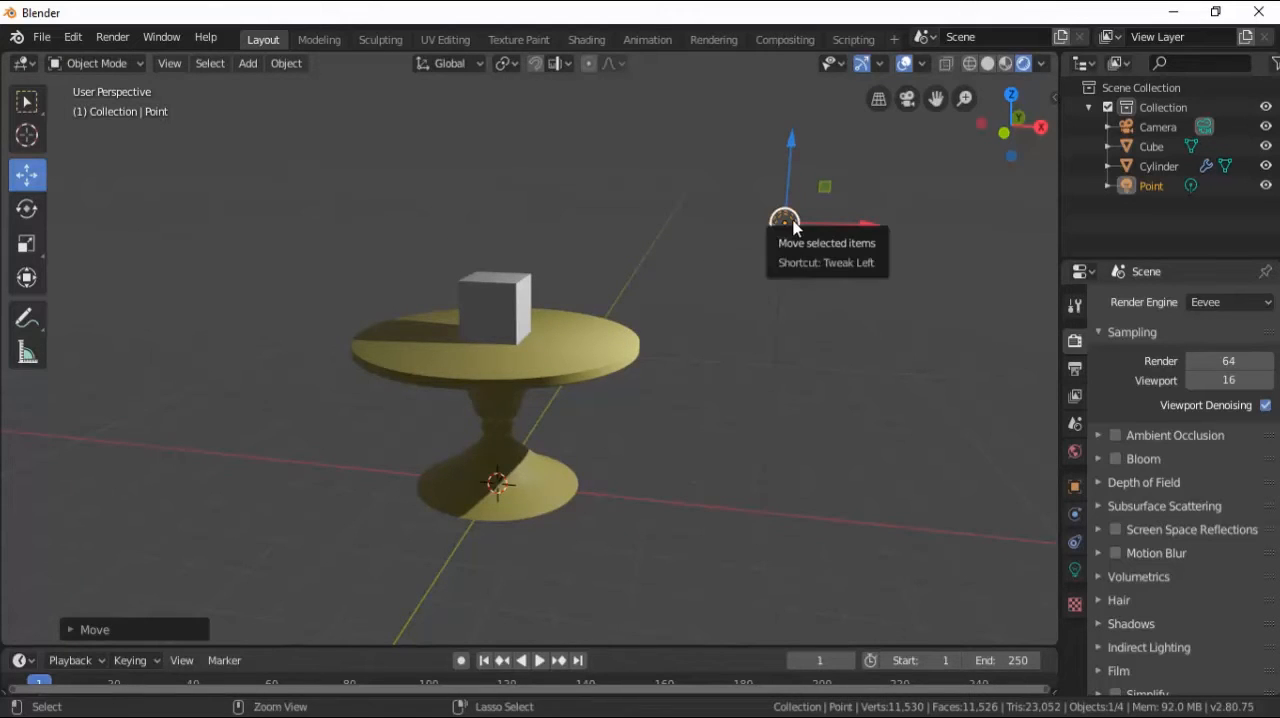
key("ctrl+c")
key("ctrl+v")
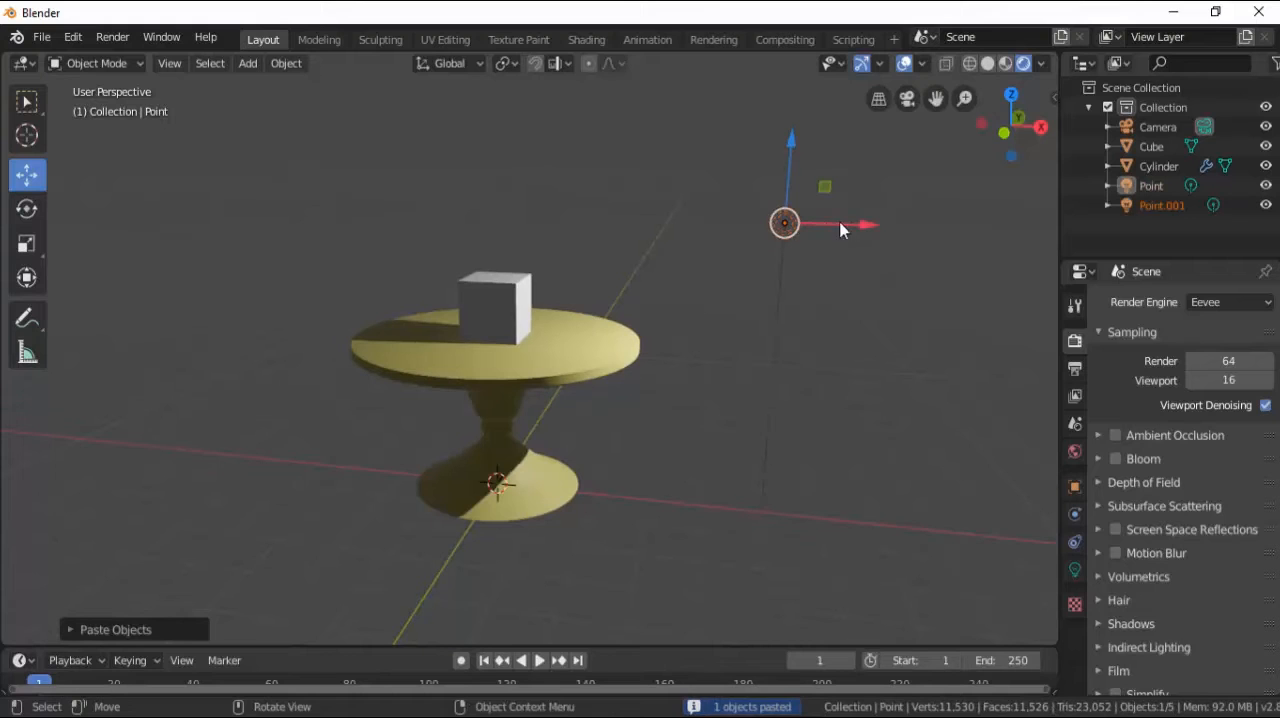
left_click_drag(868, 230, 392, 256)
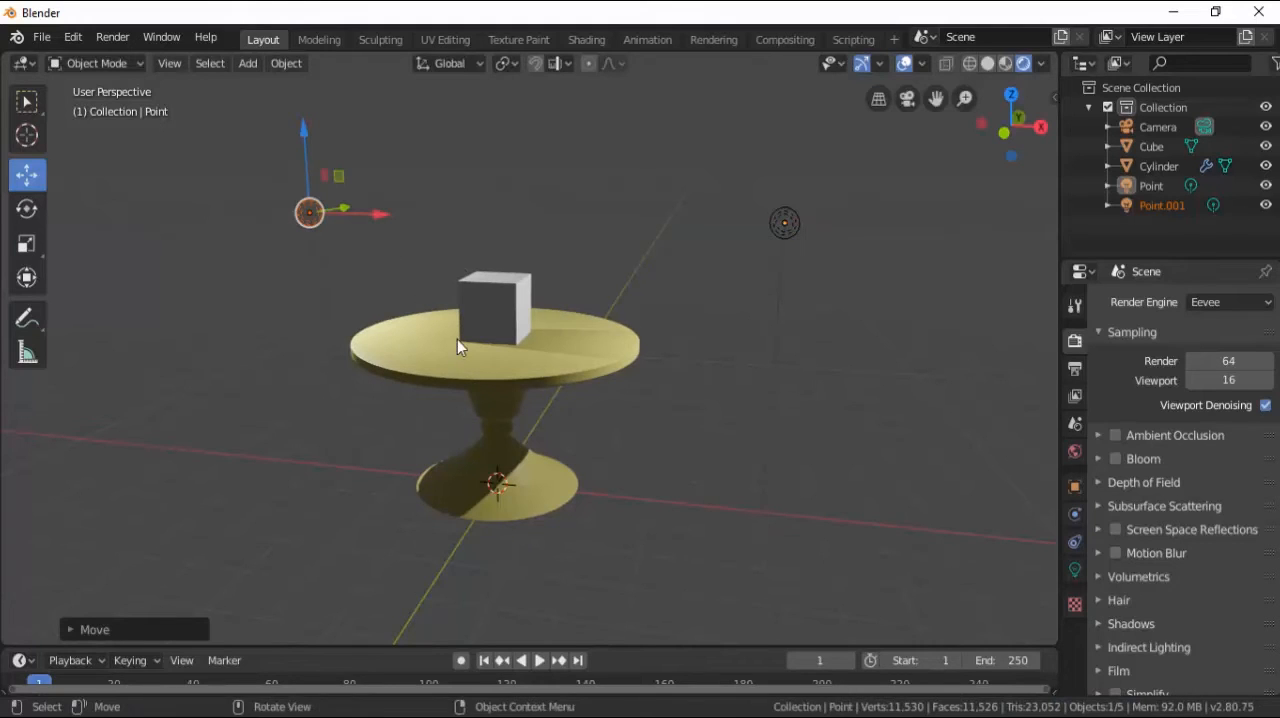
Render a still image to check how the two point lights illuminate the cube and table, closing the result after viewing.
scroll(543, 336, "up", 5)
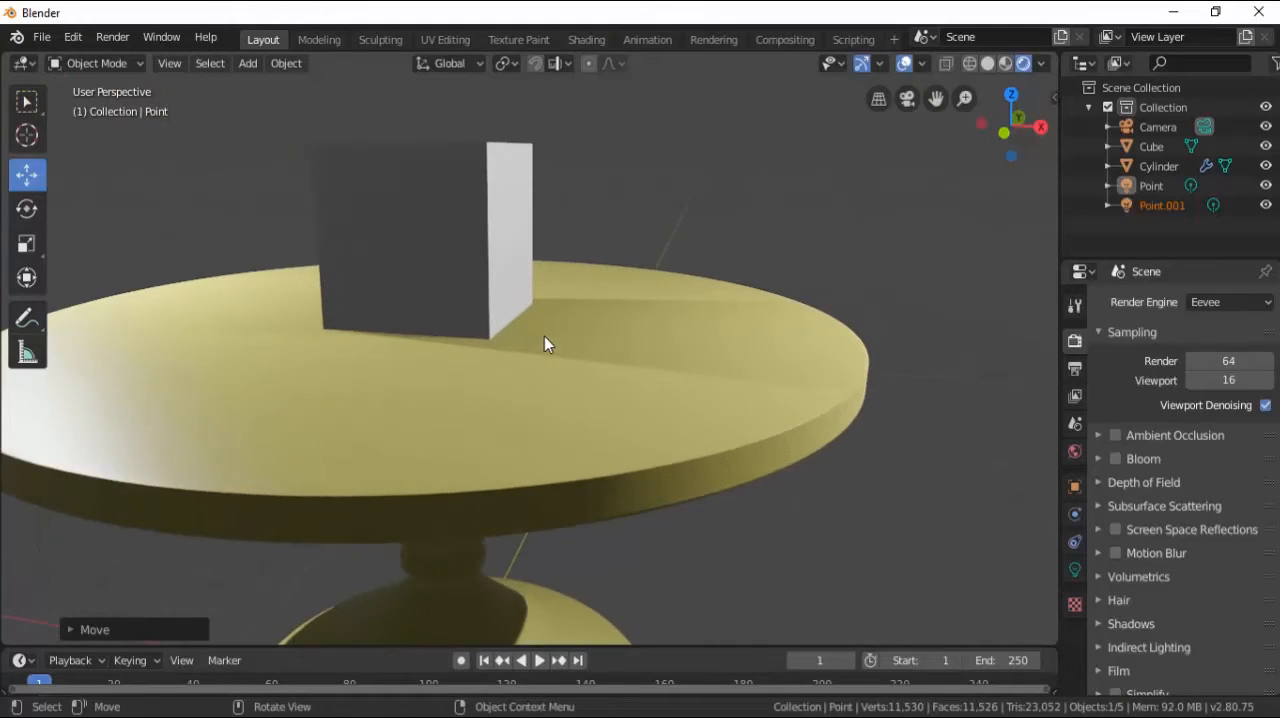
scroll(544, 336, "down", 6)
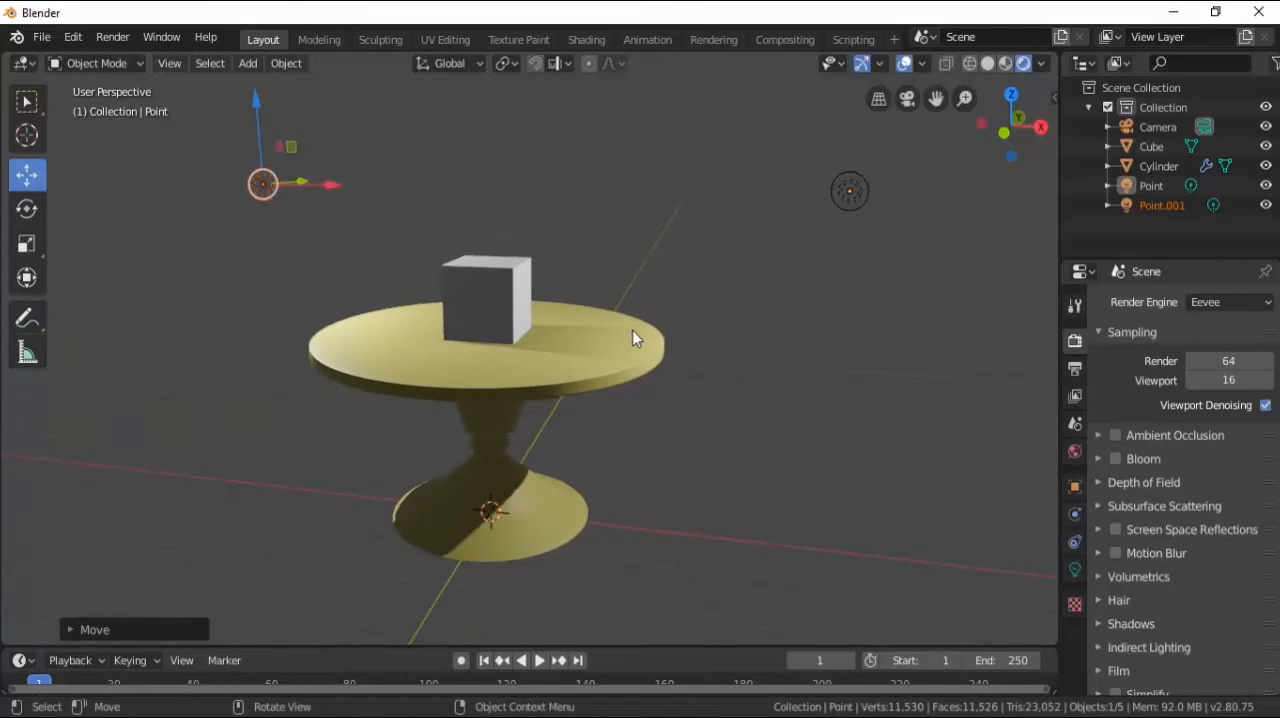
scroll(604, 343, "down", 3)
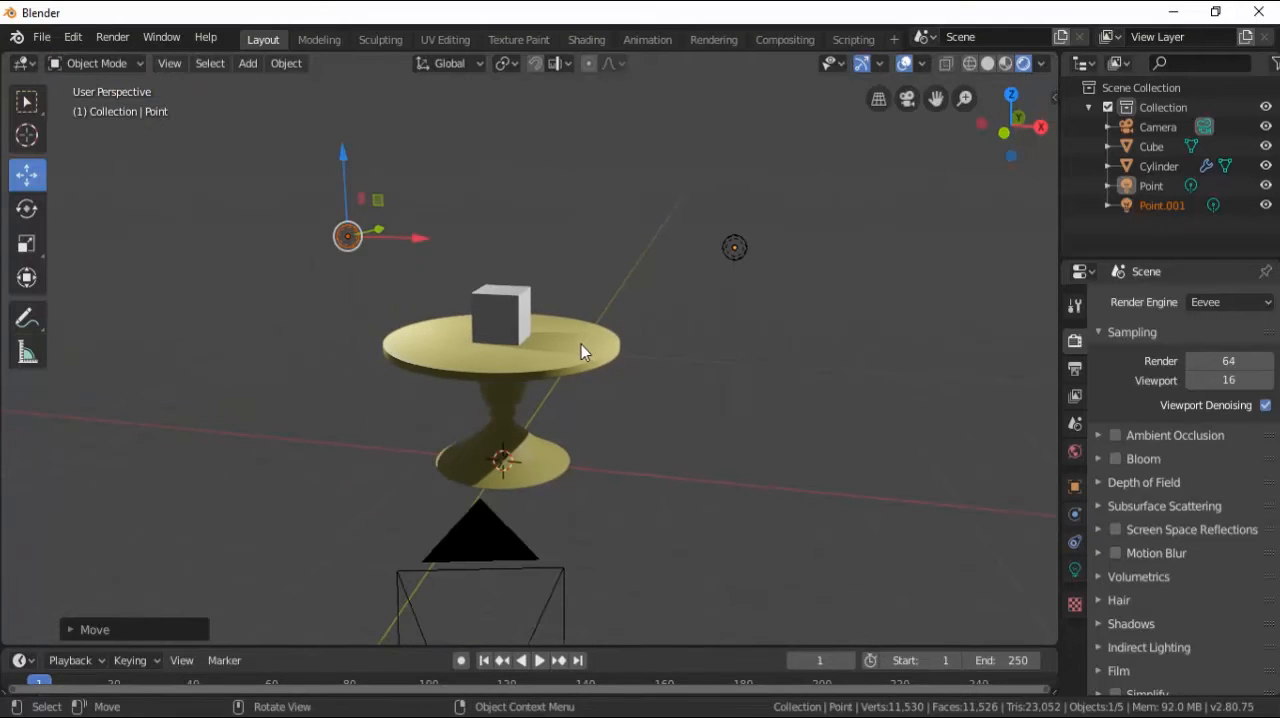
scroll(586, 351, "up", 4)
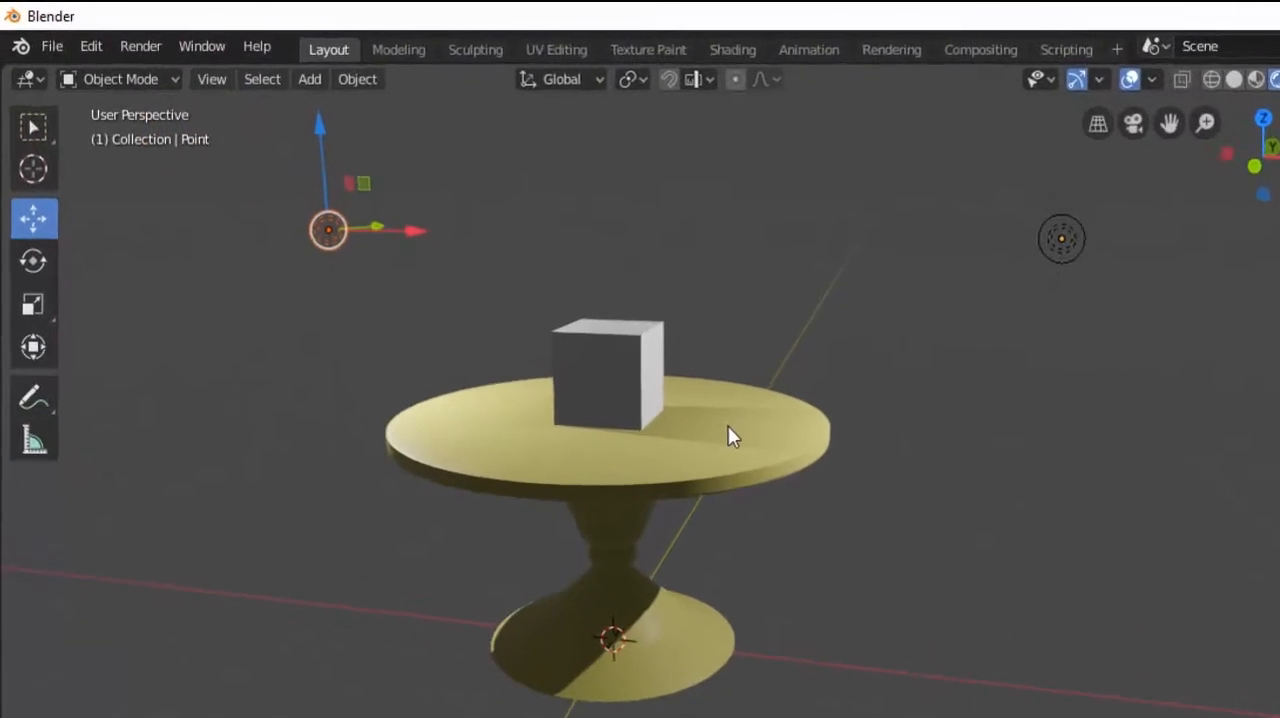
left_click(178, 59)
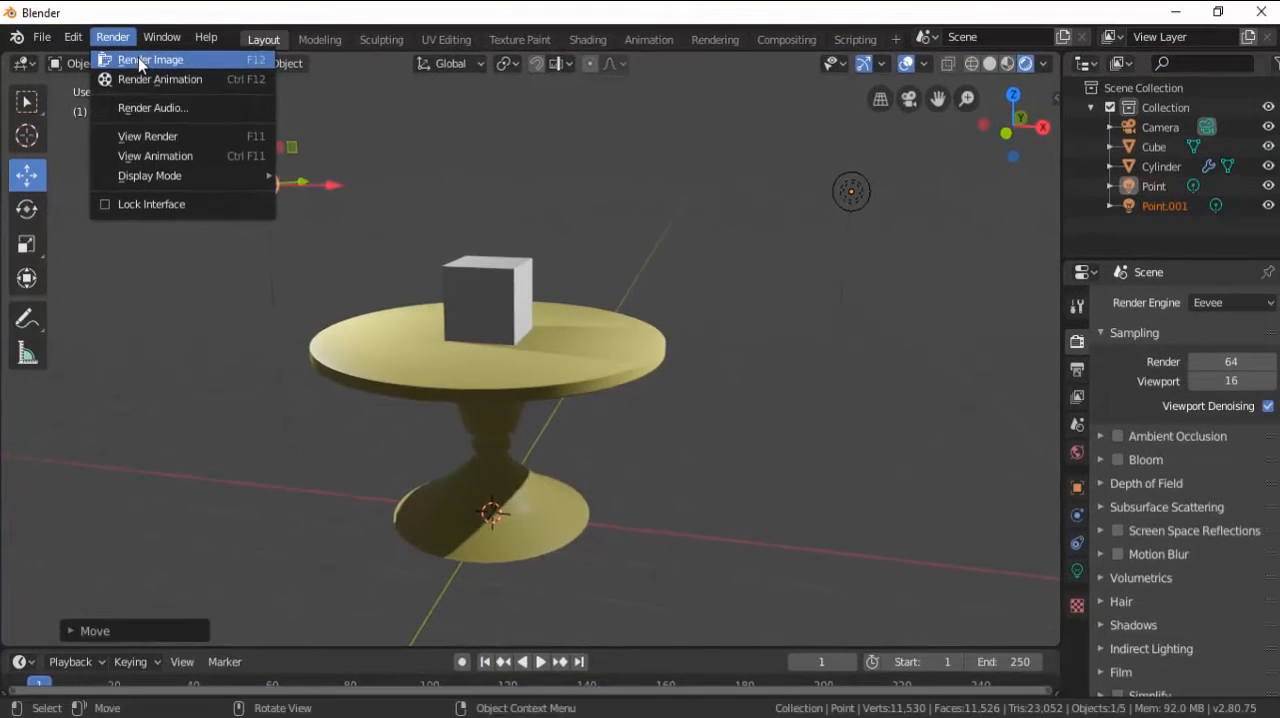
left_click(202, 87)
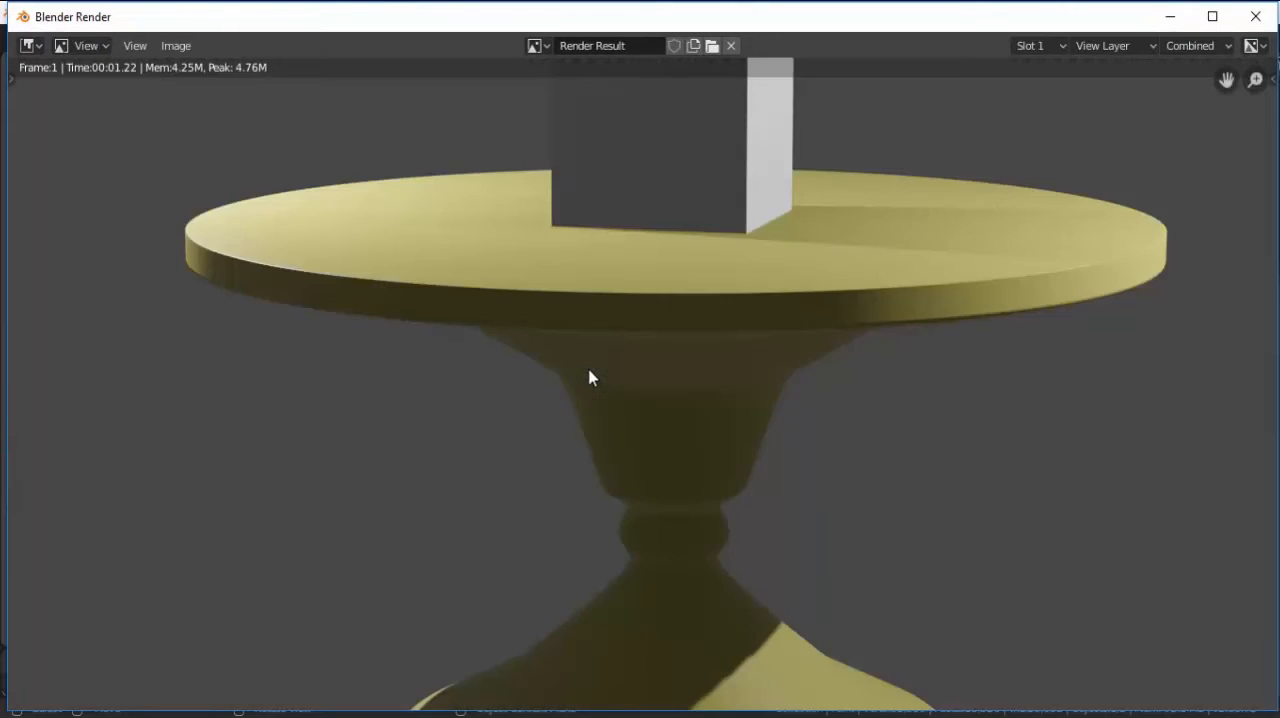
scroll(591, 375, "down", 5)
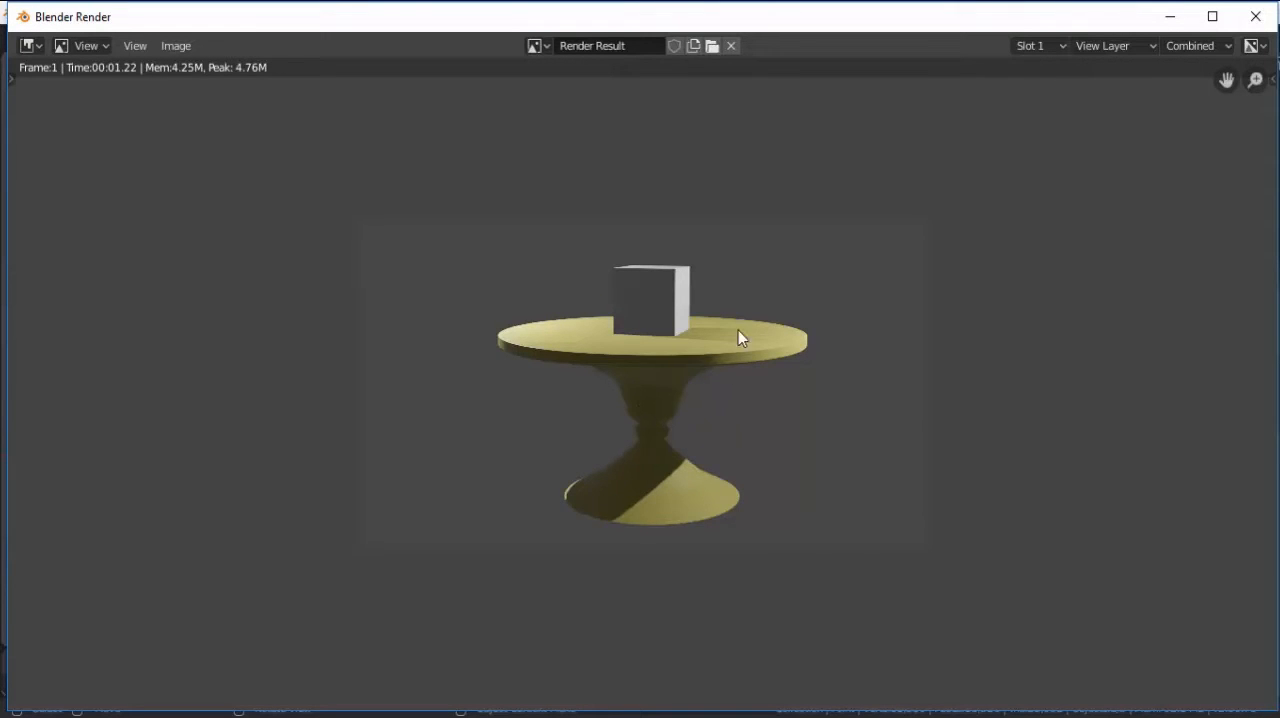
left_click(1256, 16)
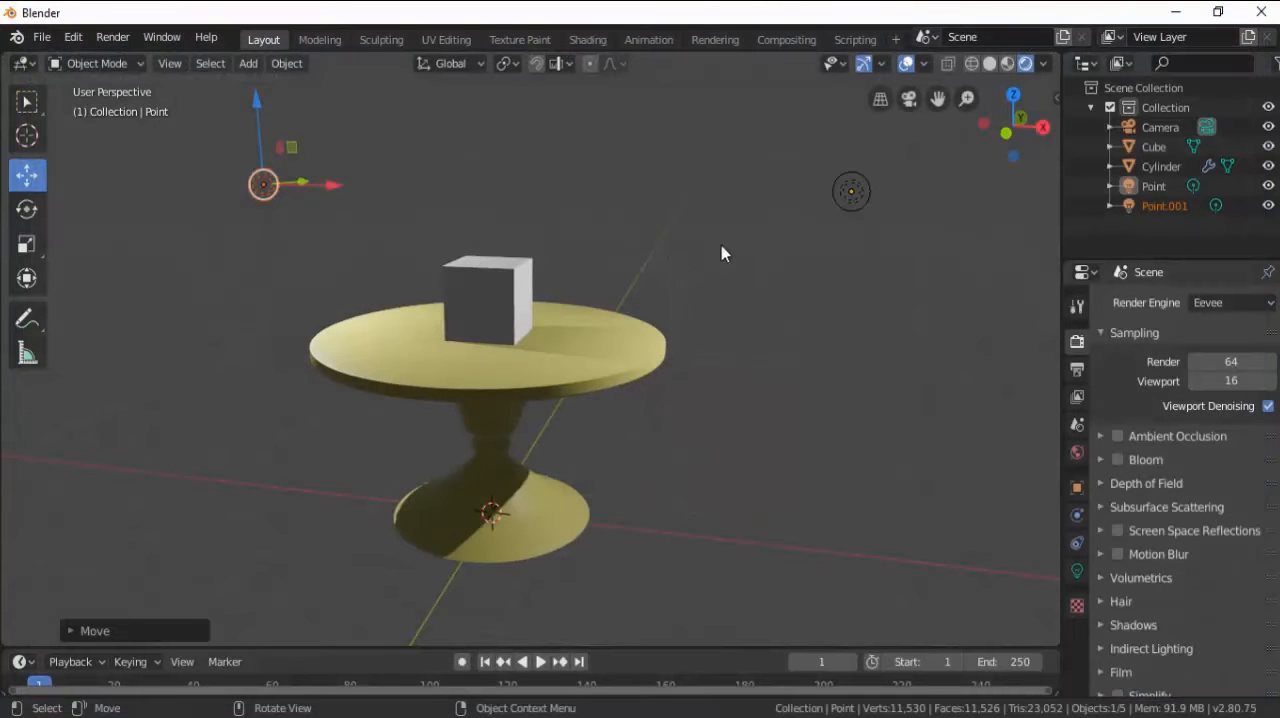
Duplicate the second point light and move the copy about 6.5 m along negative Y, in front of the table.
left_click(594, 228)
scroll(594, 228, "down", 5)
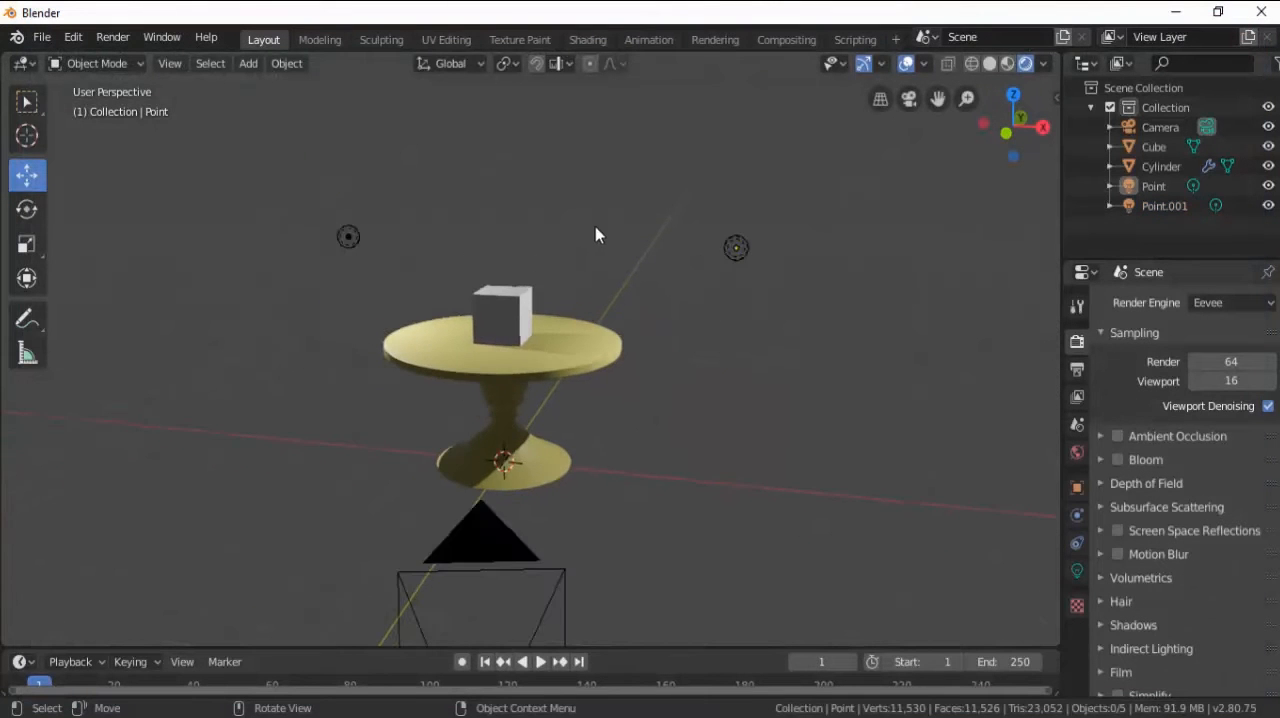
left_click(394, 255)
key("ctrl+c")
key("ctrl+v")
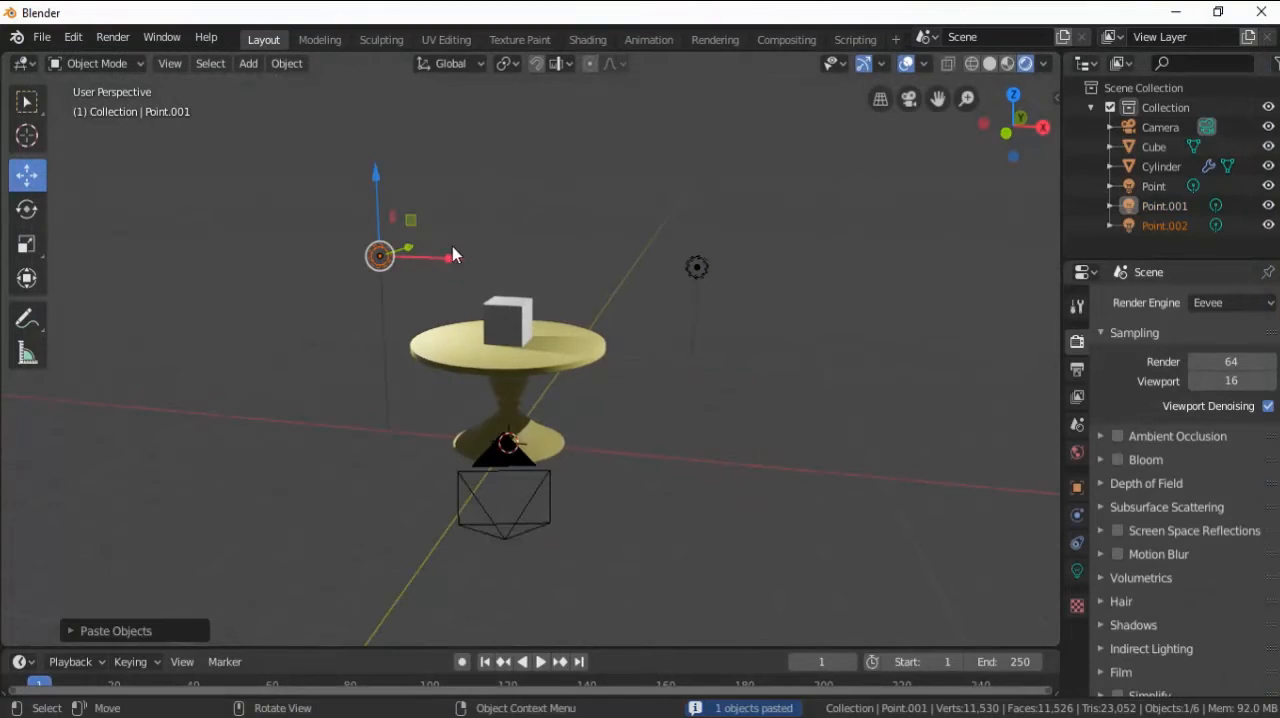
mouse_move(452, 246)
middle_mouse_down()
mouse_move(355, 250)
mouse_move(470, 238)
middle_mouse_up()
key("g")
key("y")
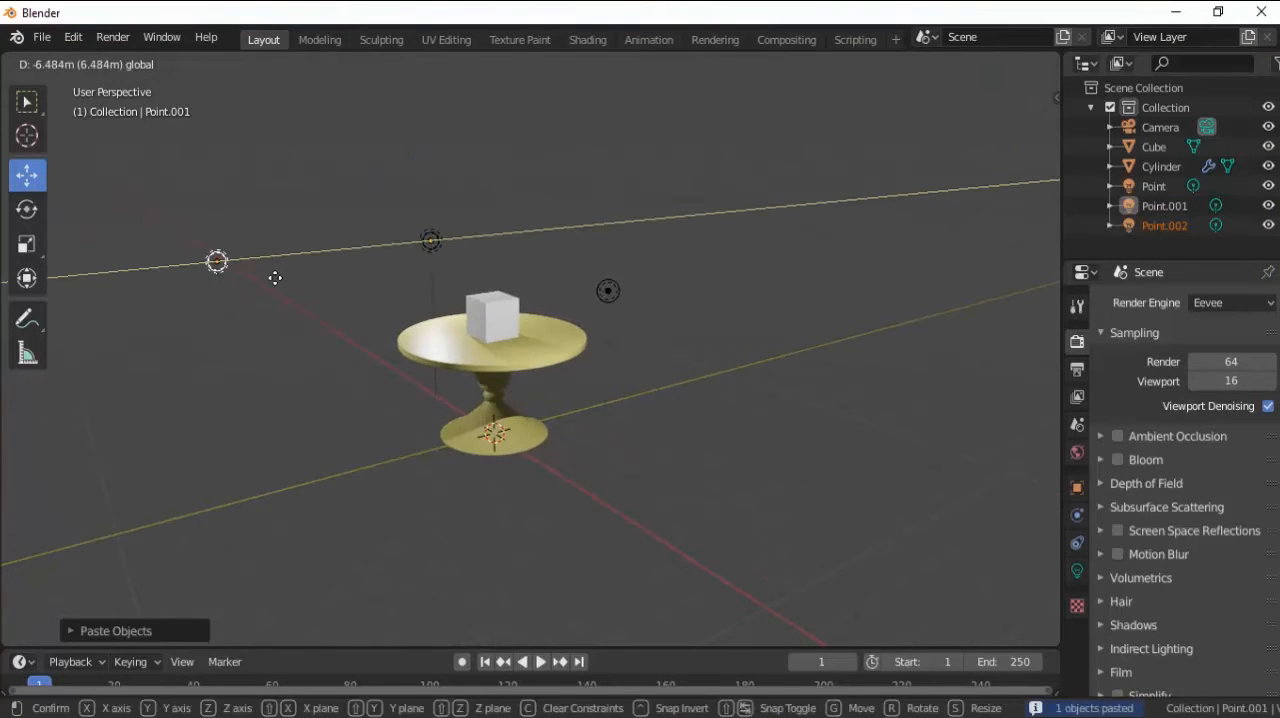
left_click(274, 277)
Shift the third point light about 8 m along X, and pull it farther from the table along negative Y.
key("g")
key("x")
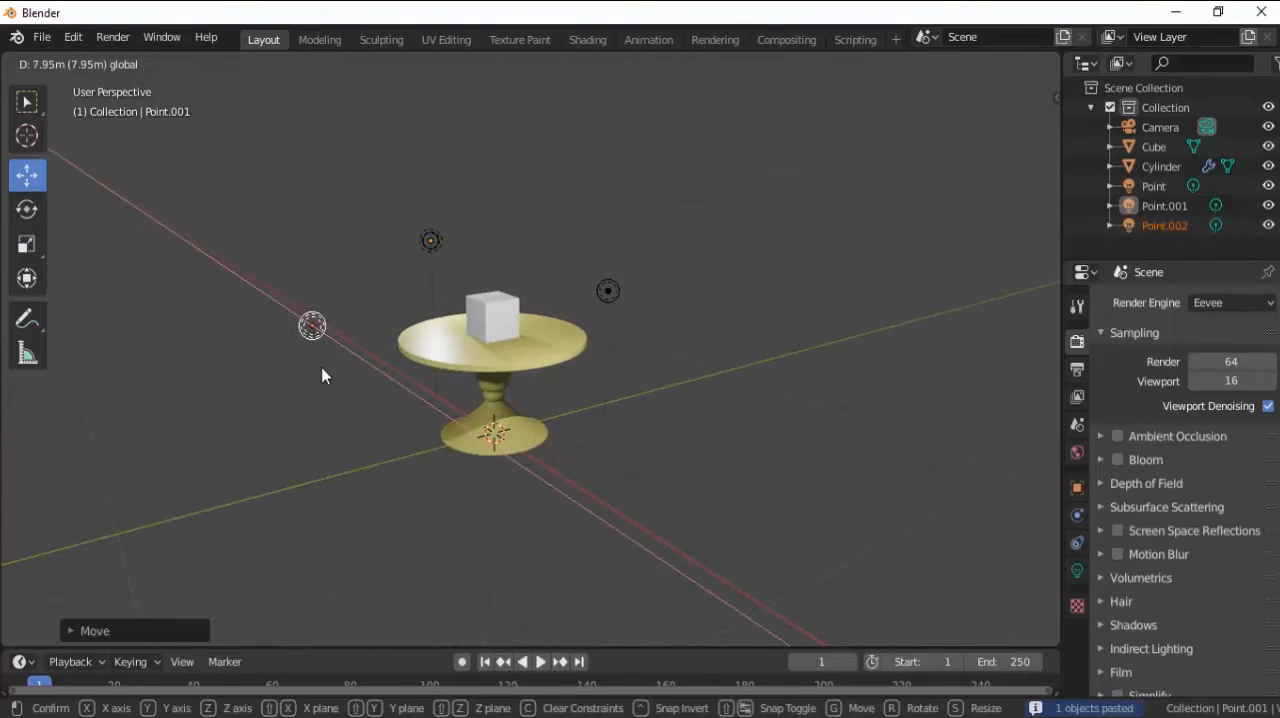
left_click(322, 370)
key("g")
key("y")
left_click(257, 353)
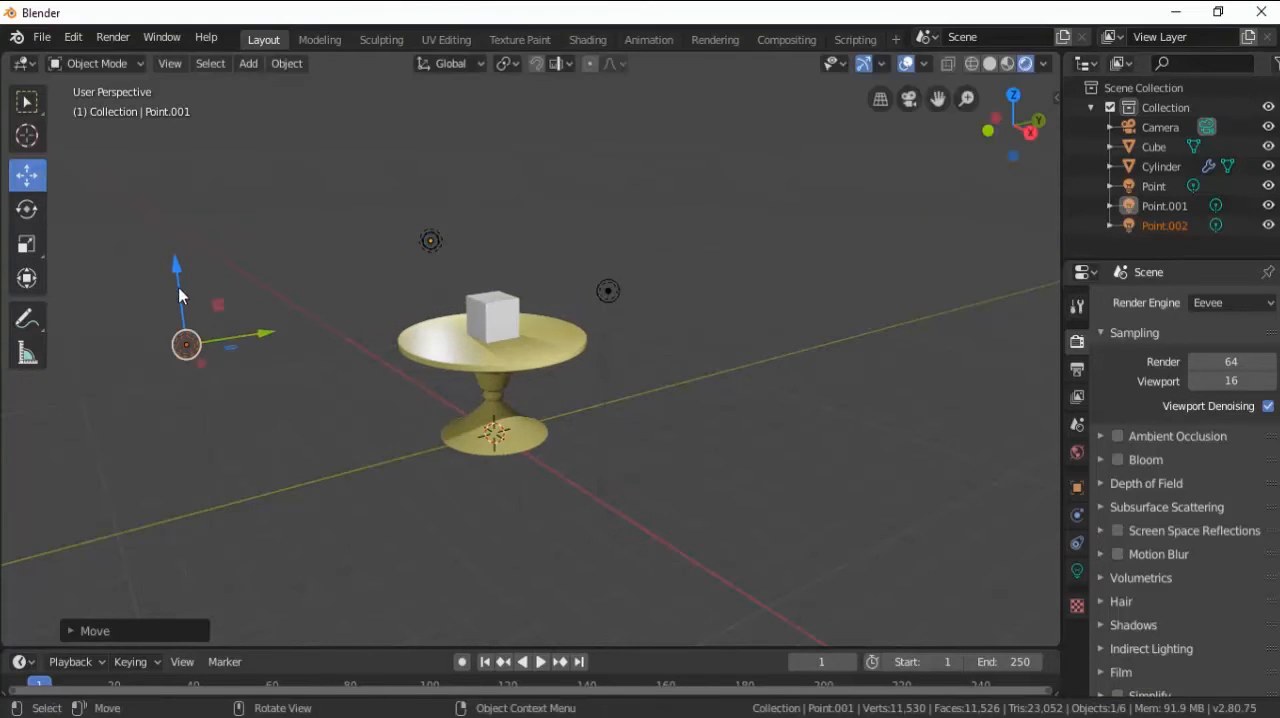
Lower the third point light below tabletop height and slide it along negative X to centre it in front of the table.
left_click_drag(179, 295, 184, 350)
middle_click_drag(400, 396, 477, 386)
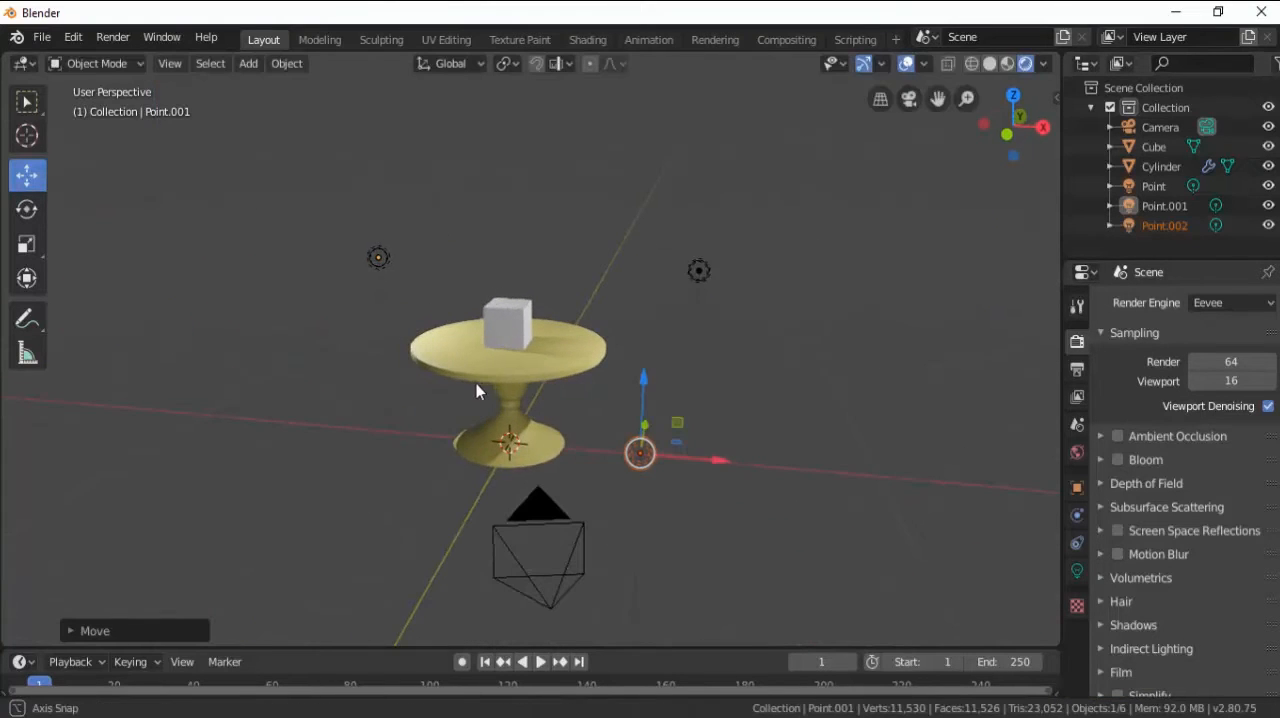
left_click_drag(720, 463, 472, 468)
middle_click_drag(557, 414, 618, 408)
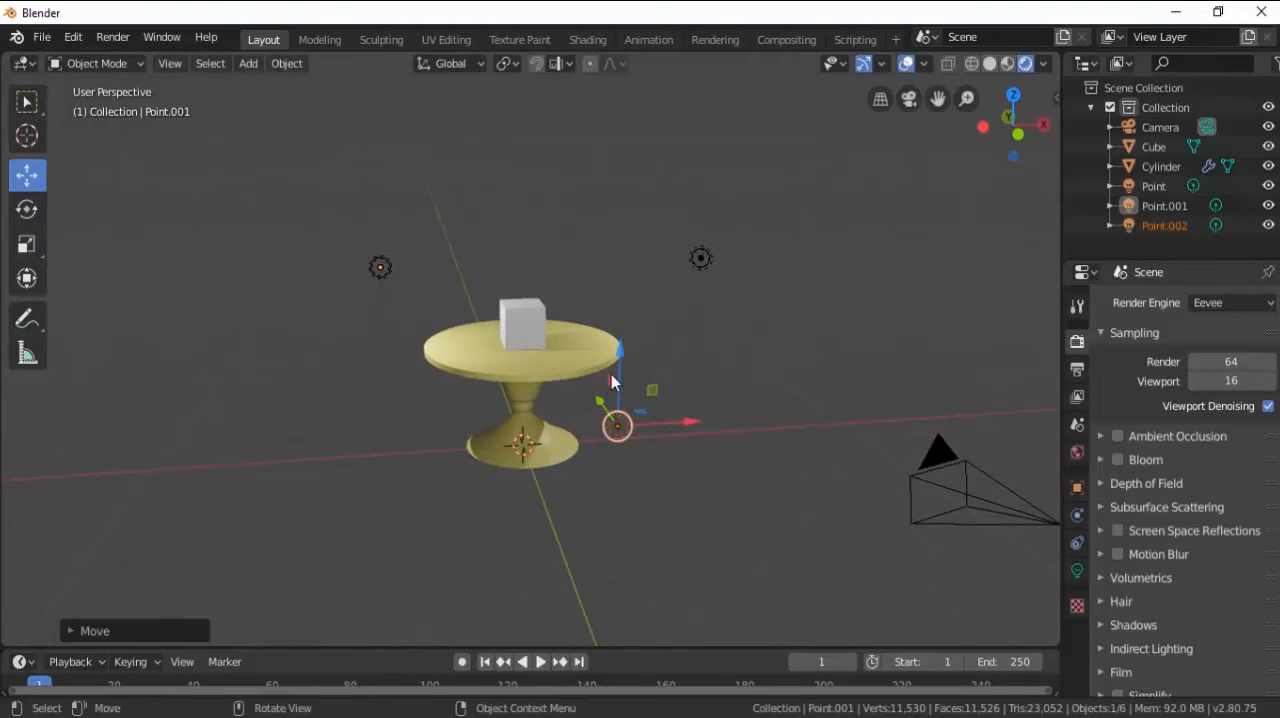
left_click_drag(618, 358, 616, 405)
Render a still image of the scene with three point lights and inspect the illumination on the cube and table.
scroll(643, 417, "up", 1)
scroll(643, 425, "up", 2)
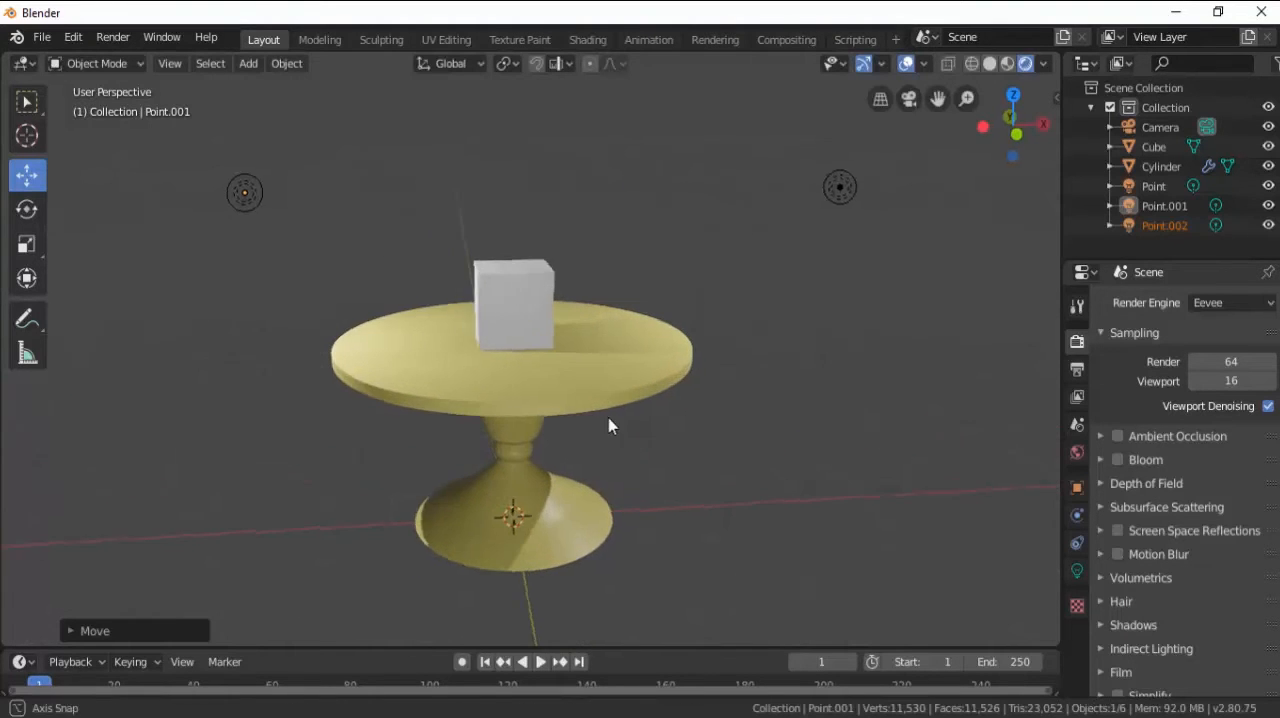
middle_click_drag(608, 423, 429, 333)
left_click(114, 38)
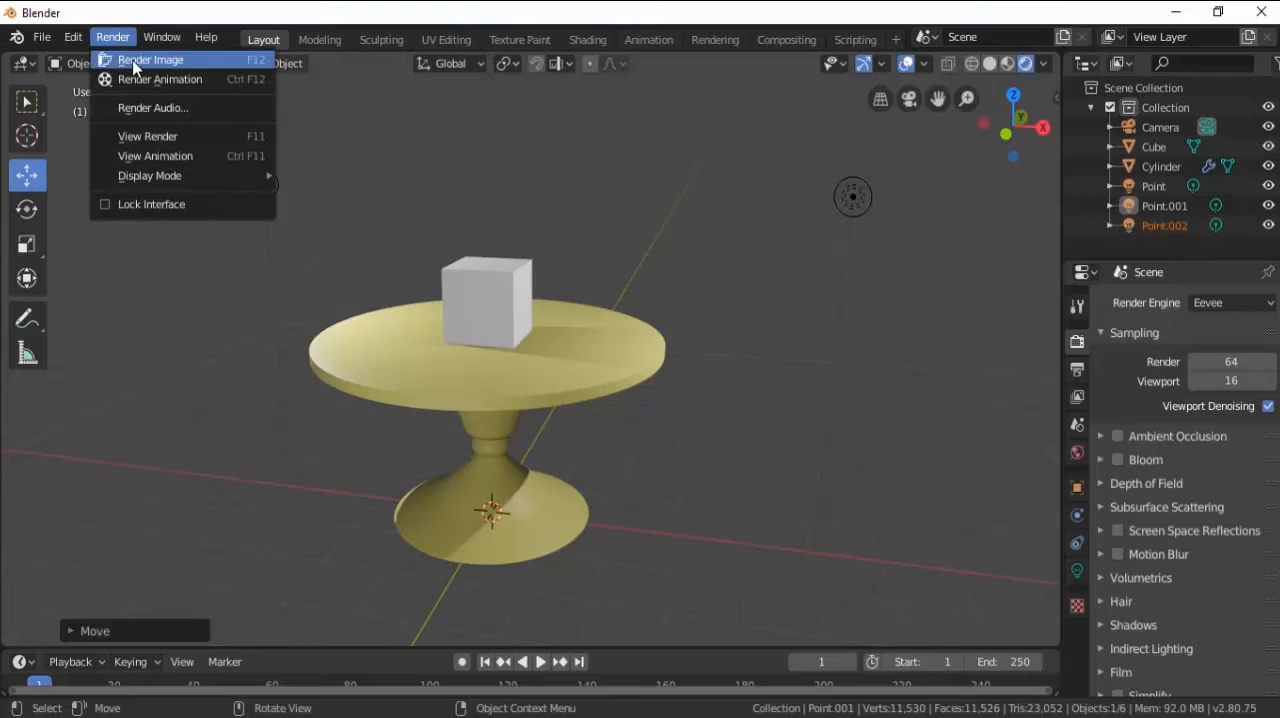
left_click(140, 60)
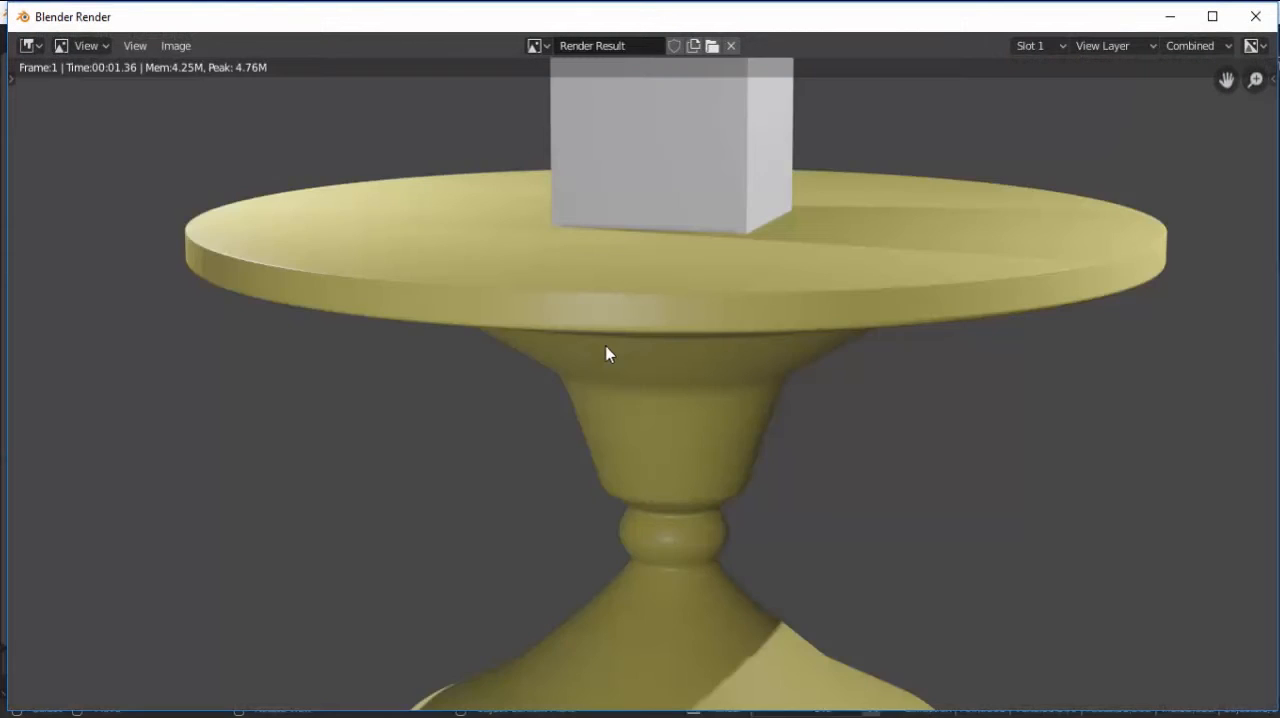
scroll(606, 345, "down", 4)
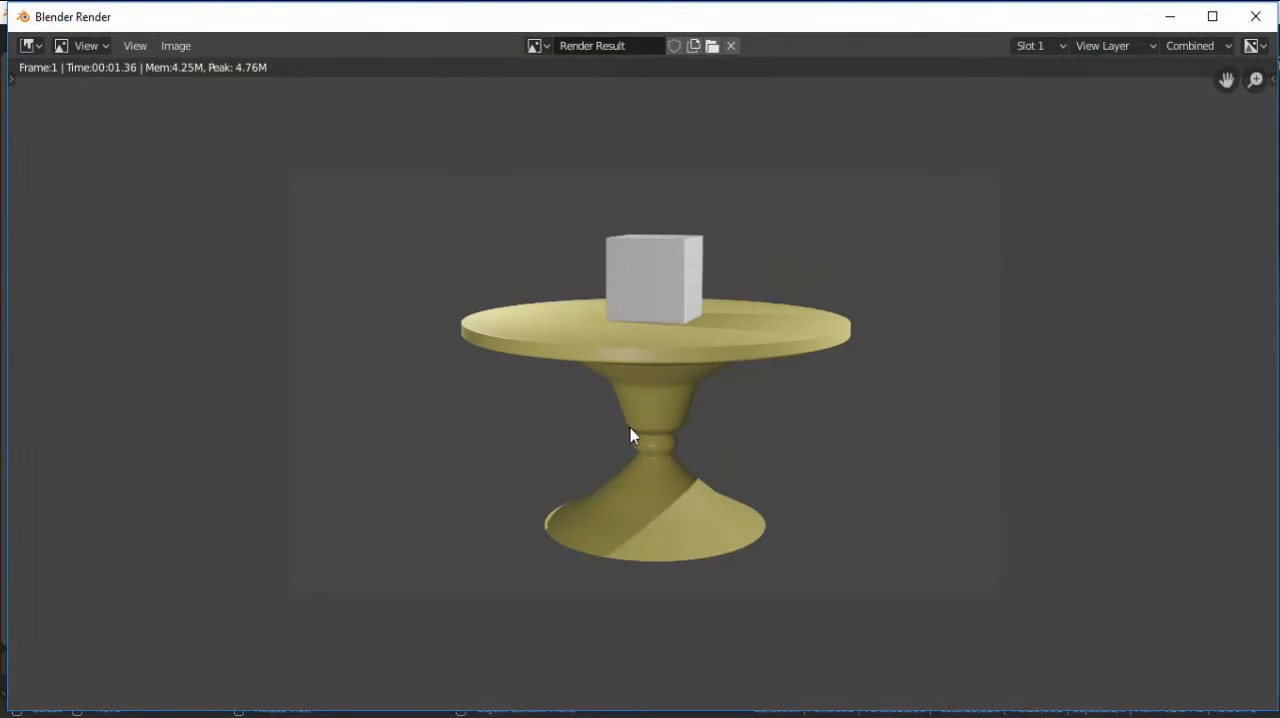
scroll(675, 318, "up", 2)
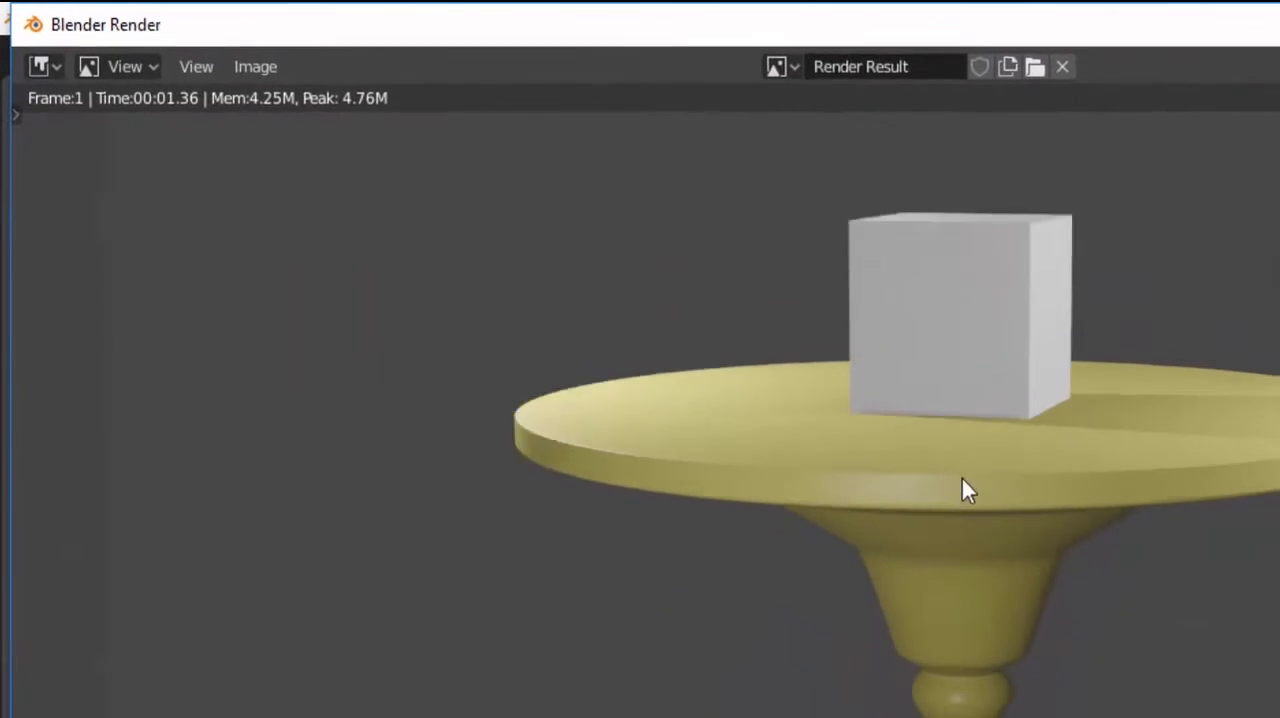
scroll(962, 479, "down", 1)
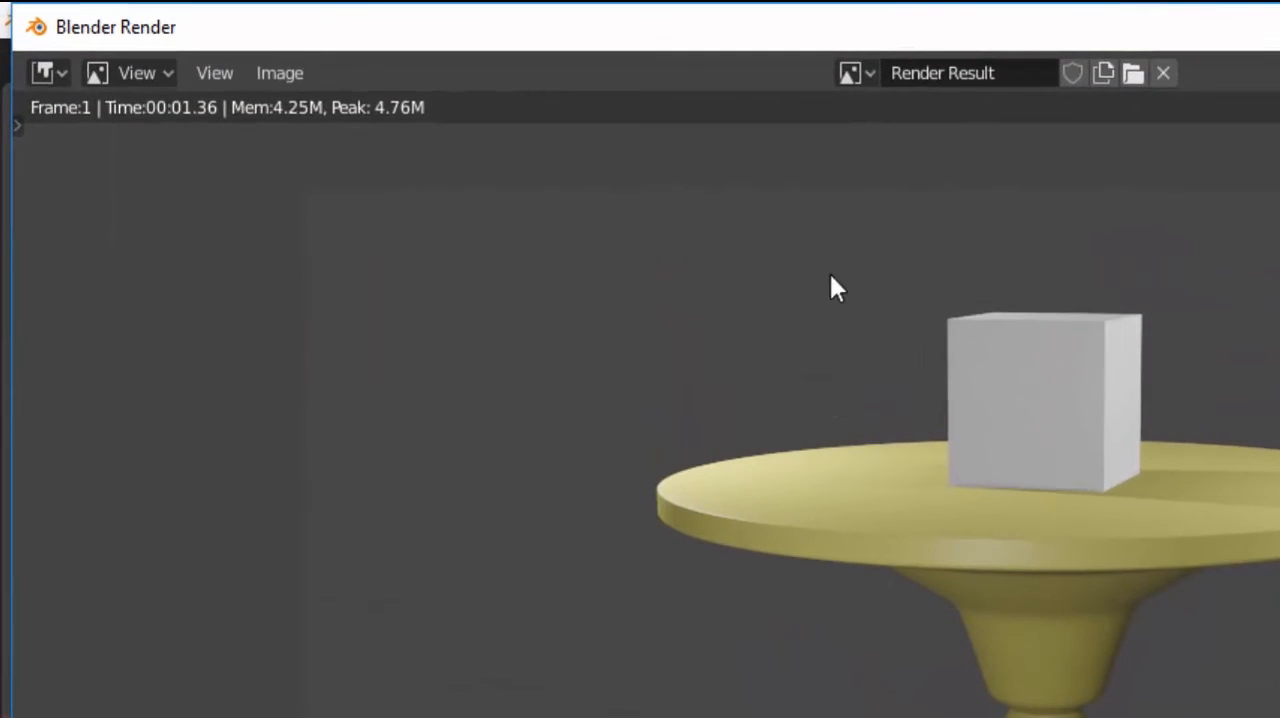
Save the rendered image to the Desktop as a PNG named Test Render Eevee, and close the render window.
left_click(284, 78)
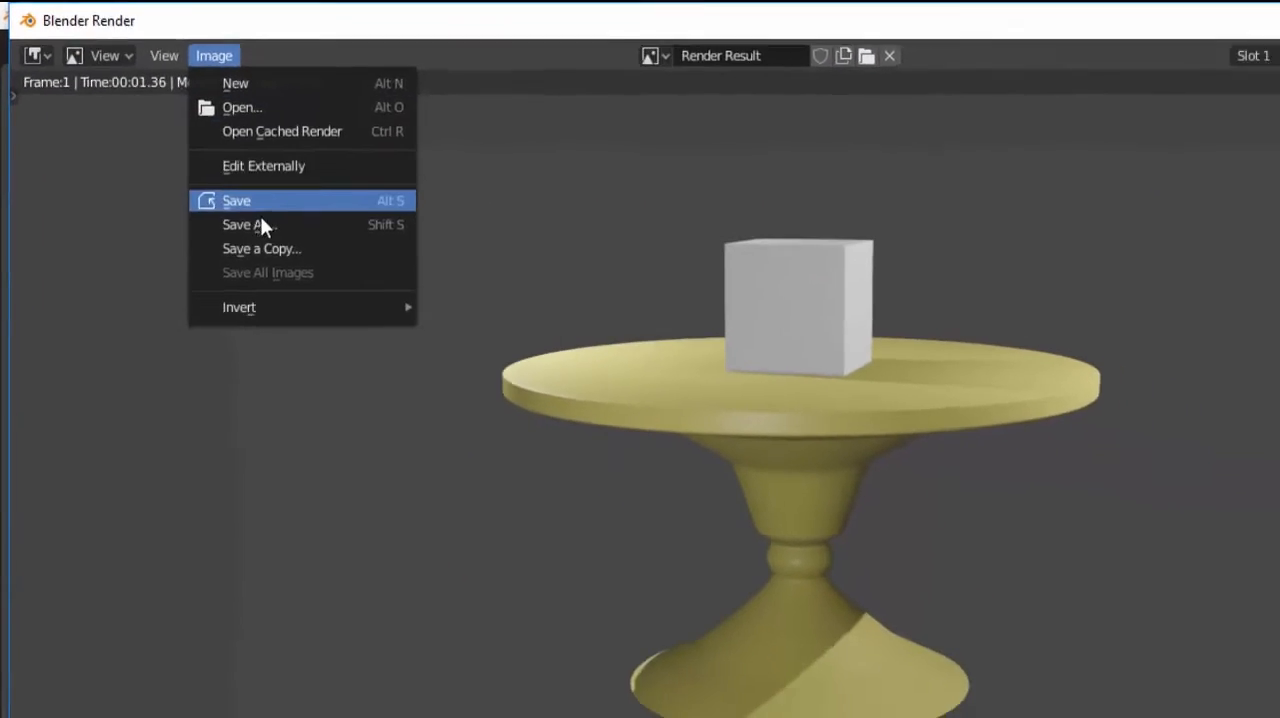
left_click(260, 226)
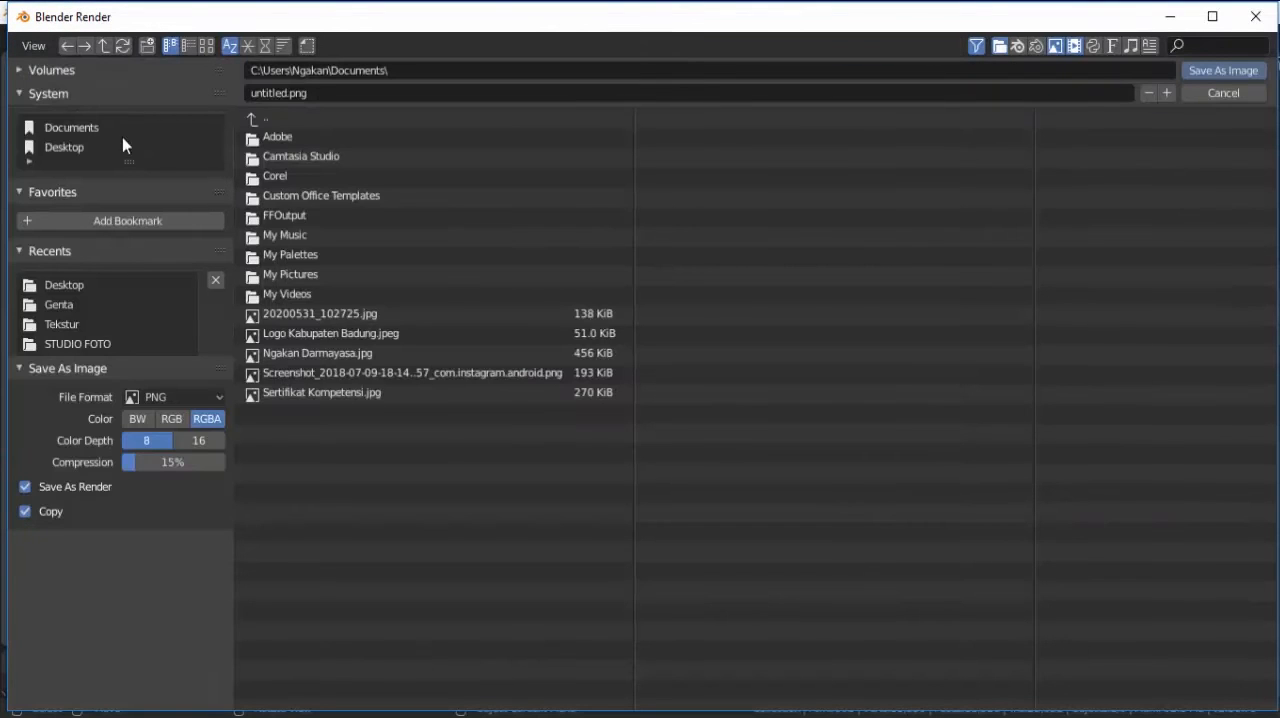
left_click(57, 153)
left_click(37, 74)
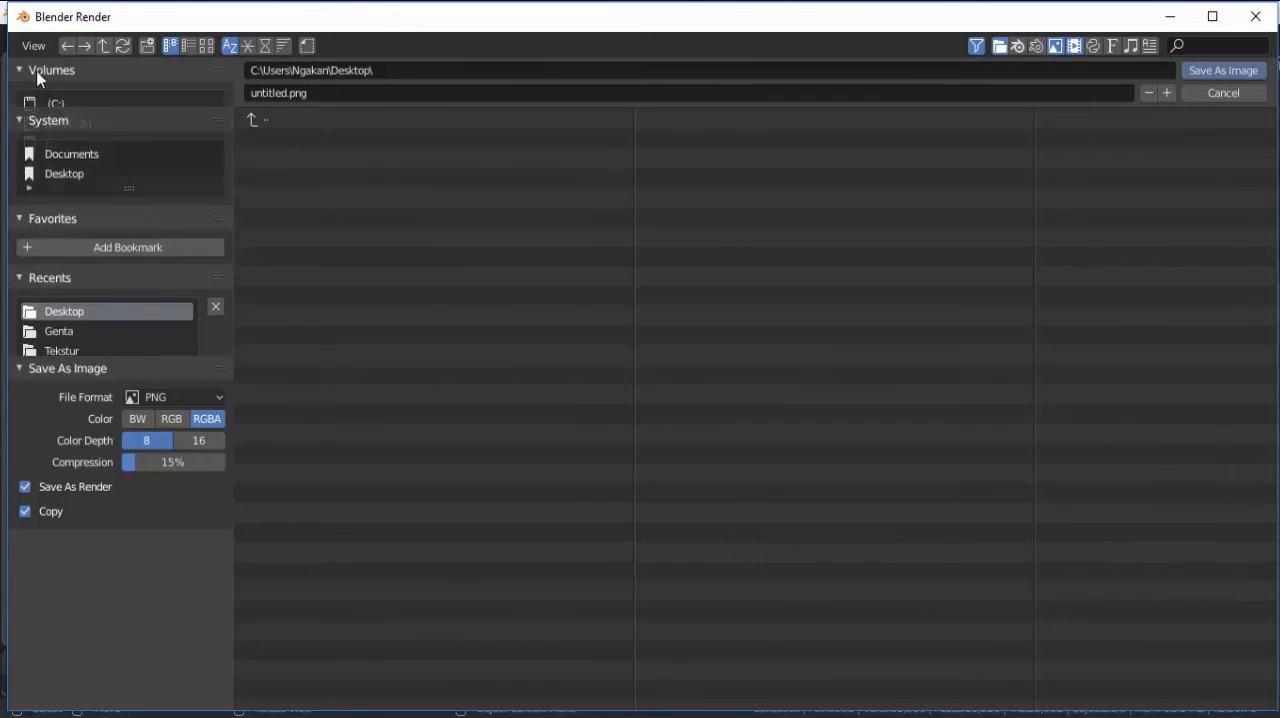
left_click(58, 123)
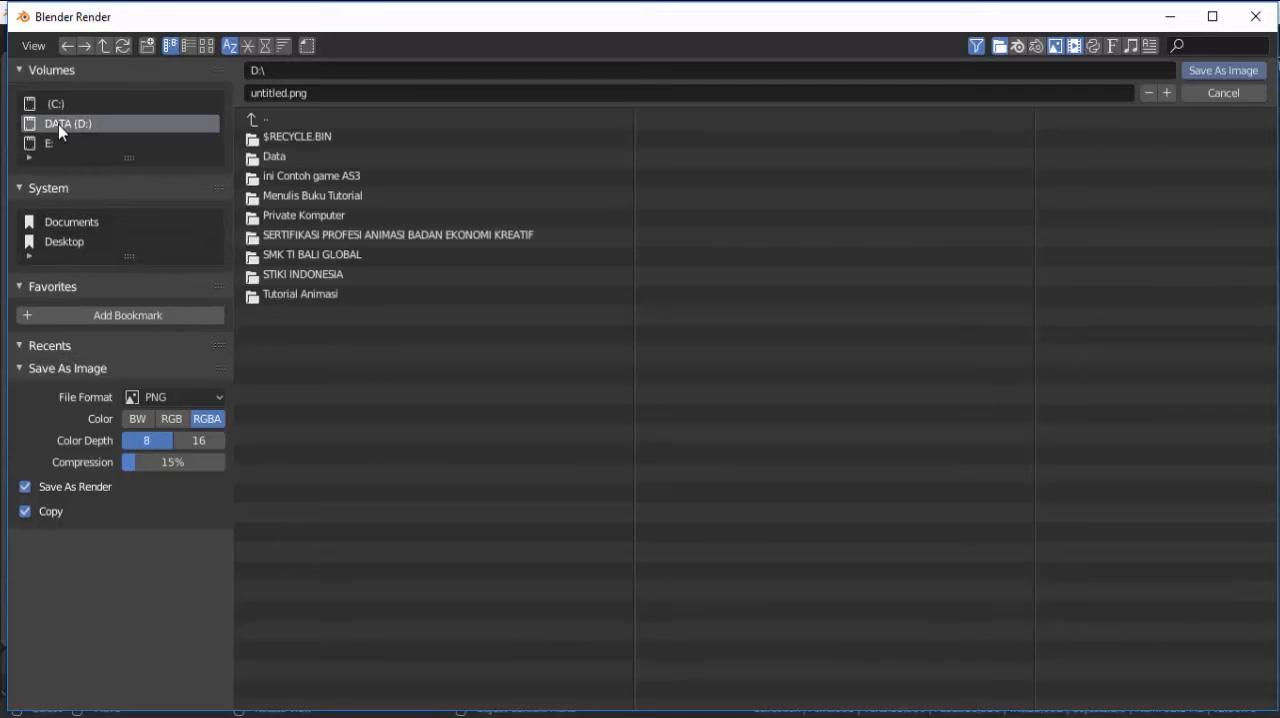
left_click(58, 242)
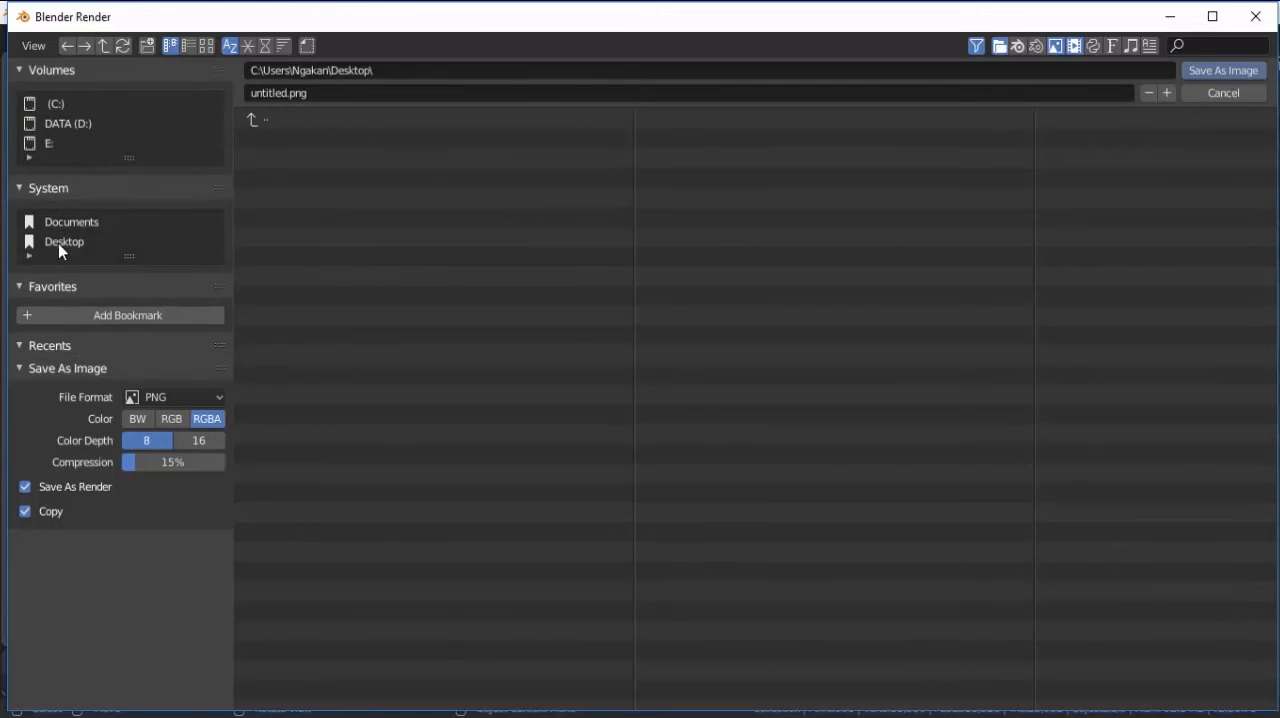
left_click(314, 93)
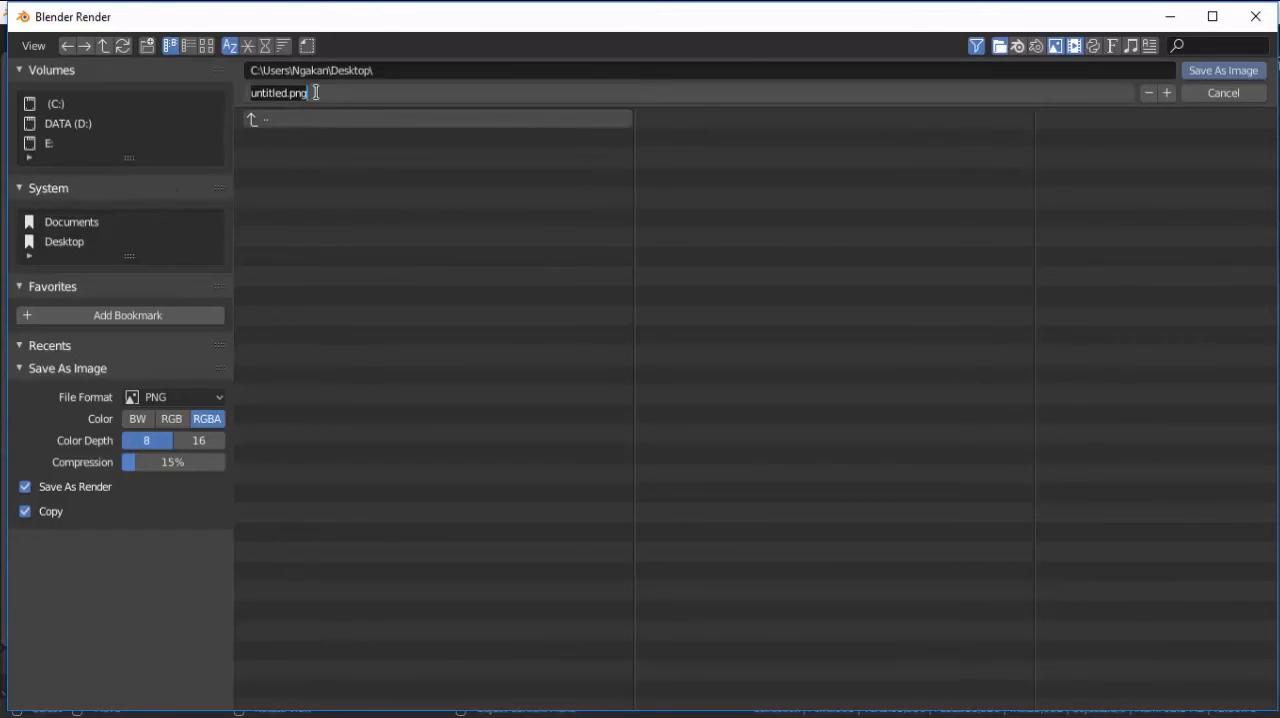
key("BackSpace")
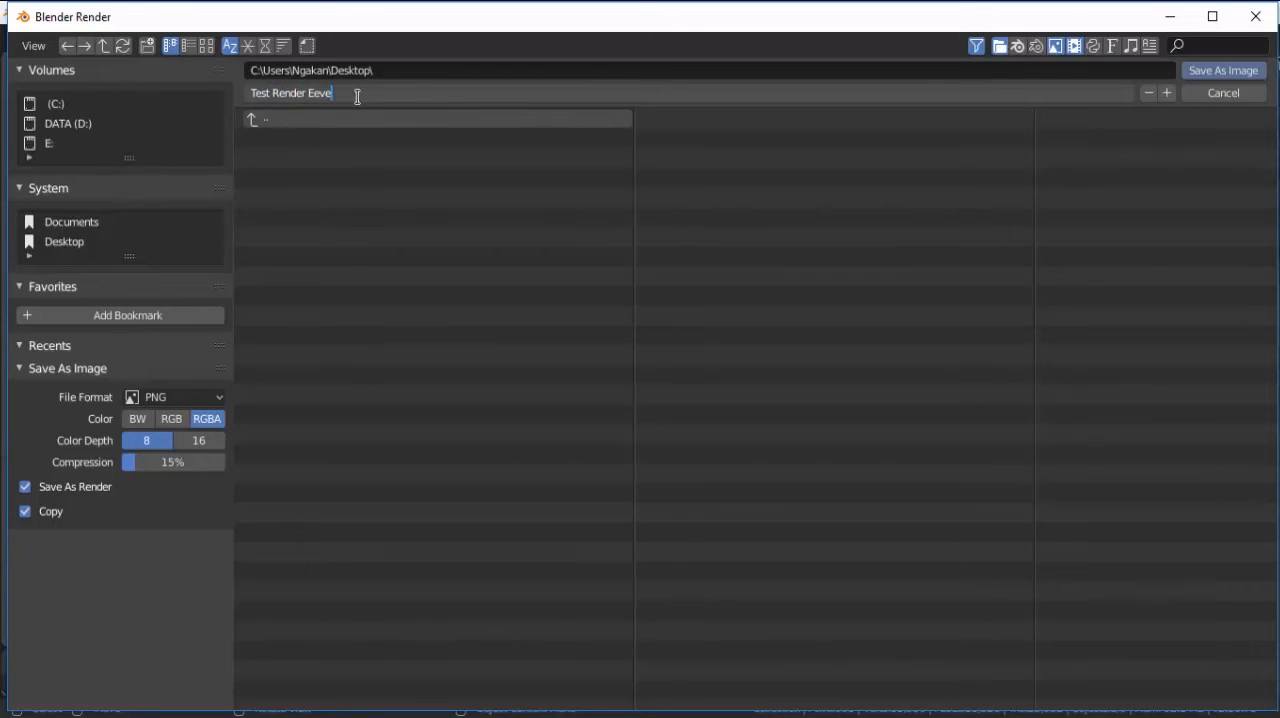
left_click(1210, 72)
left_click(1213, 72)
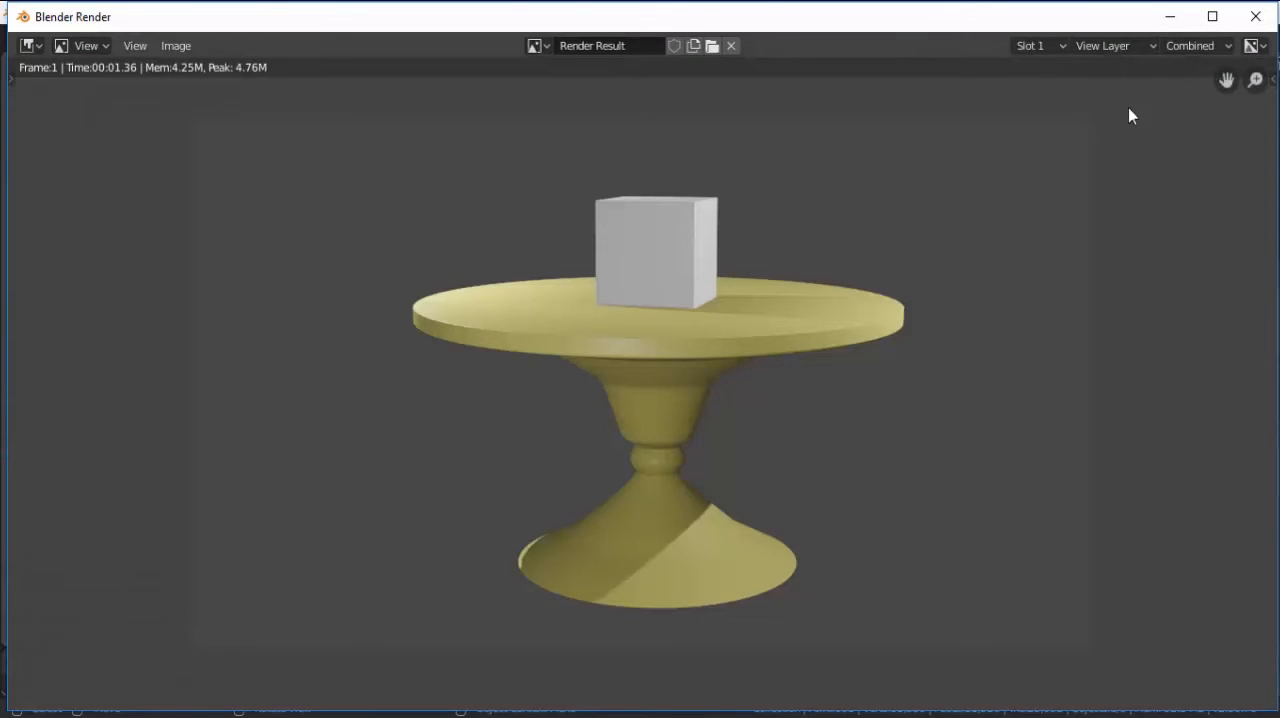
left_click(1256, 16)
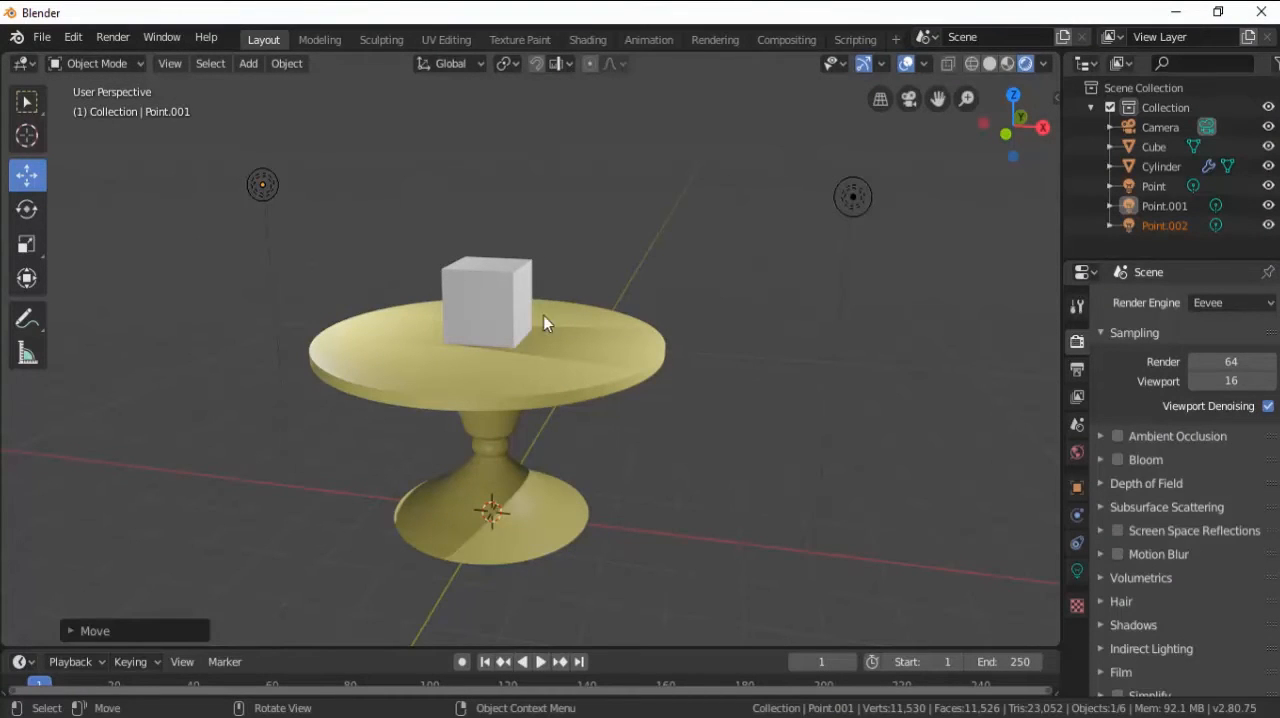
middle_click_drag(655, 322, 717, 322)
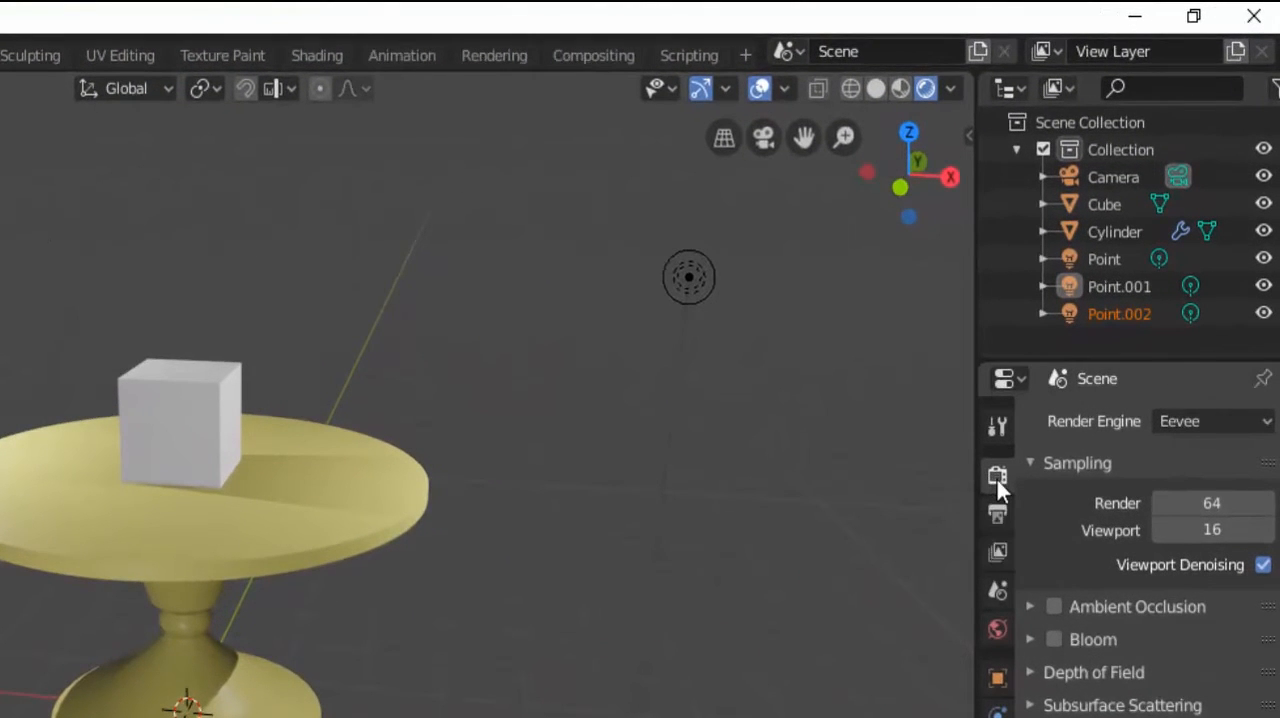
Open the saved Test Render Eevee image from the Desktop folder in File Explorer, inspect it up close, and return to Blender.
left_click(1200, 422)
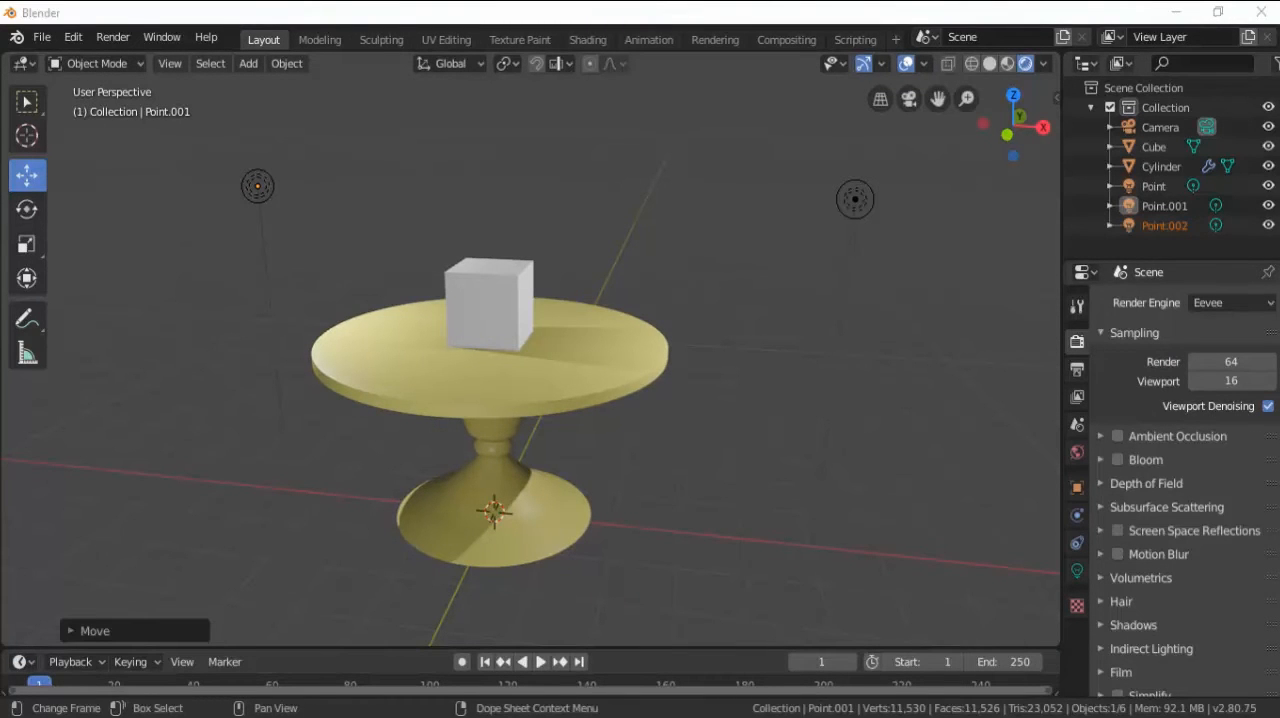
key("super+e")
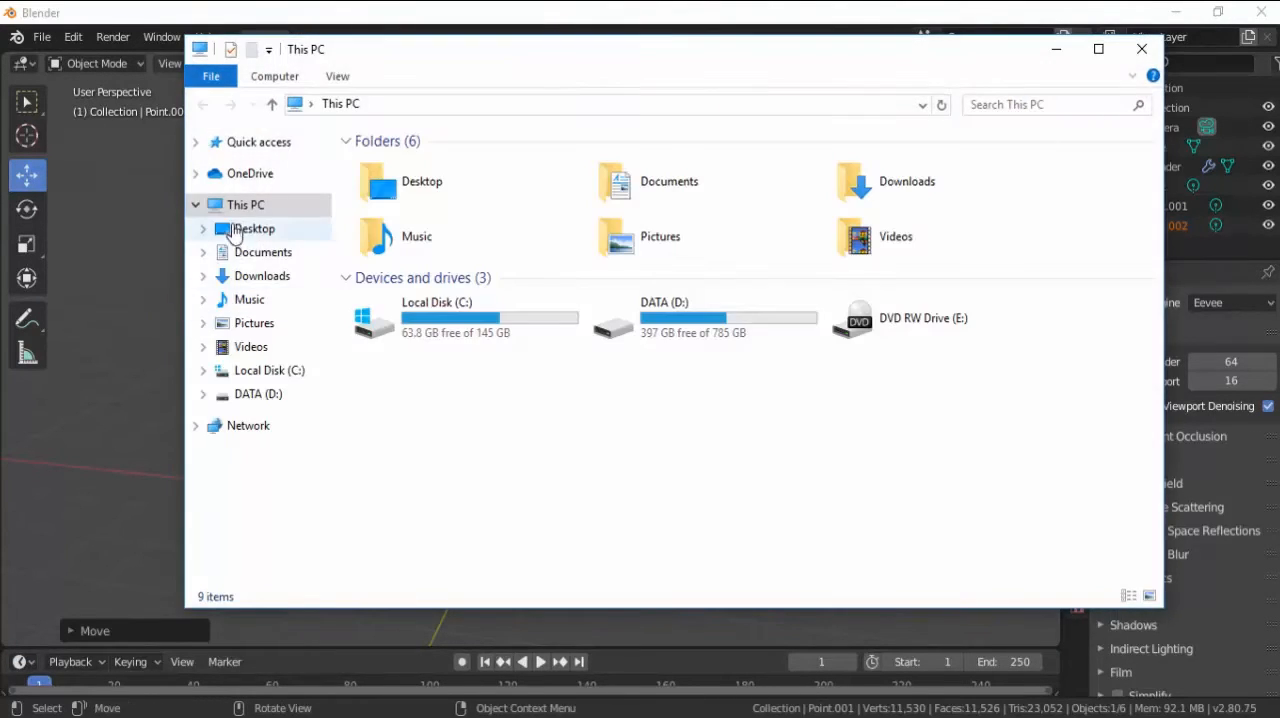
left_click(252, 232)
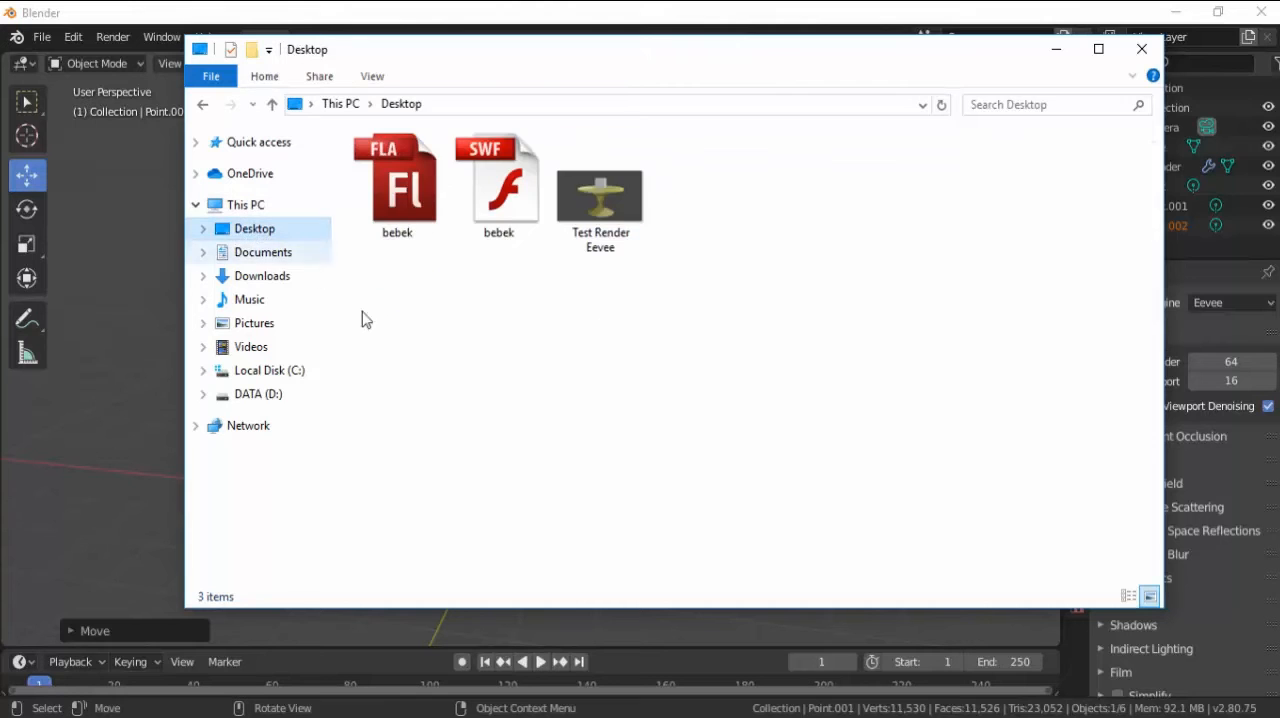
left_click(615, 222)
double_click(614, 218)
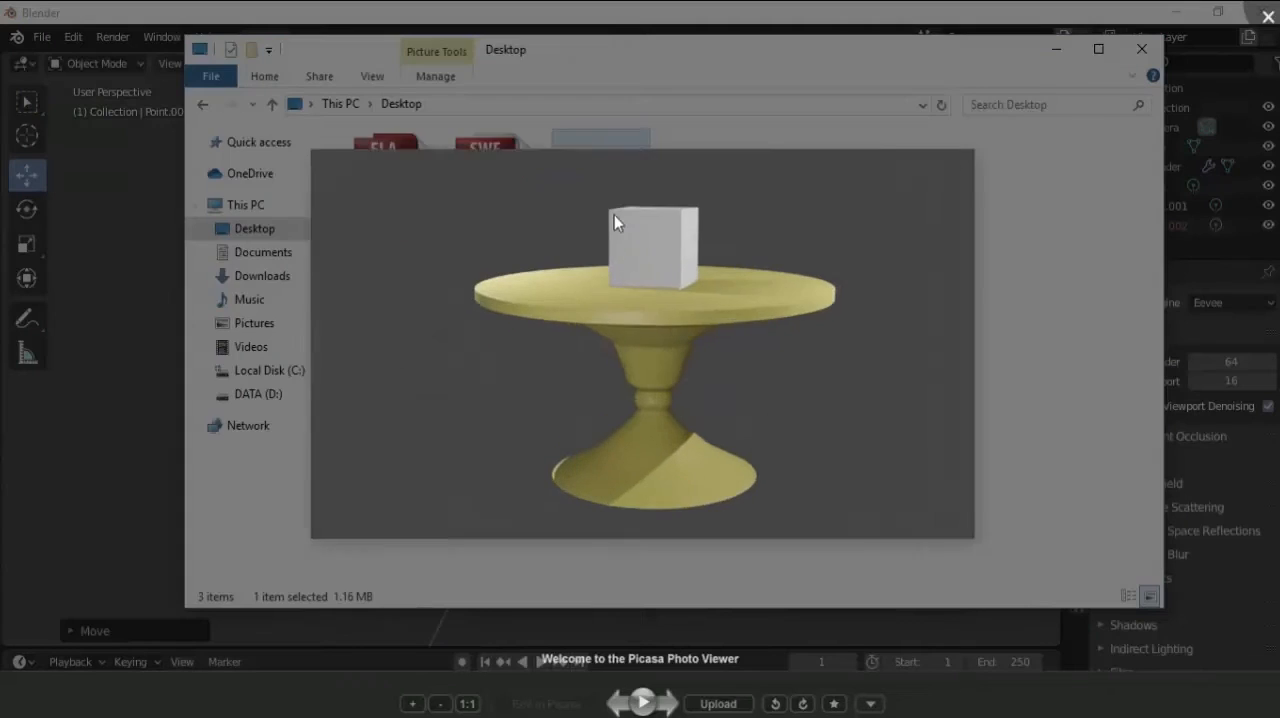
scroll(620, 347, "up", 4)
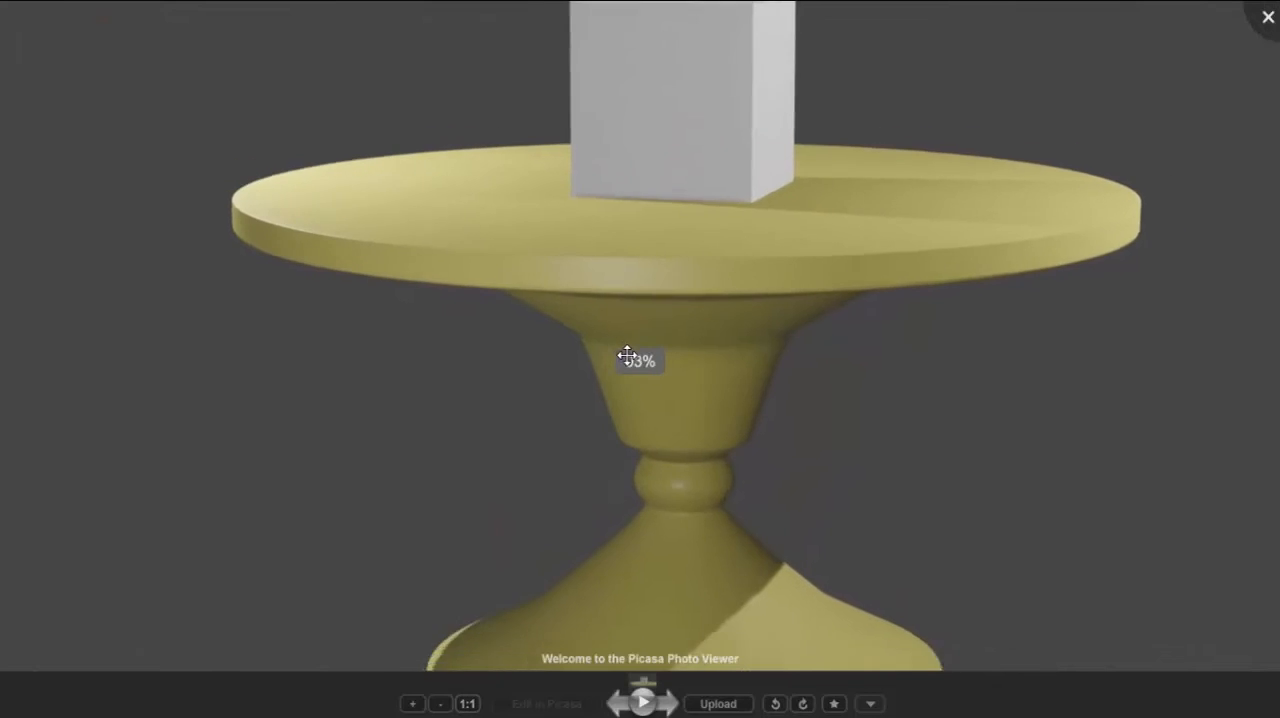
scroll(625, 347, "down", 4)
left_click(1267, 17)
left_click(136, 431)
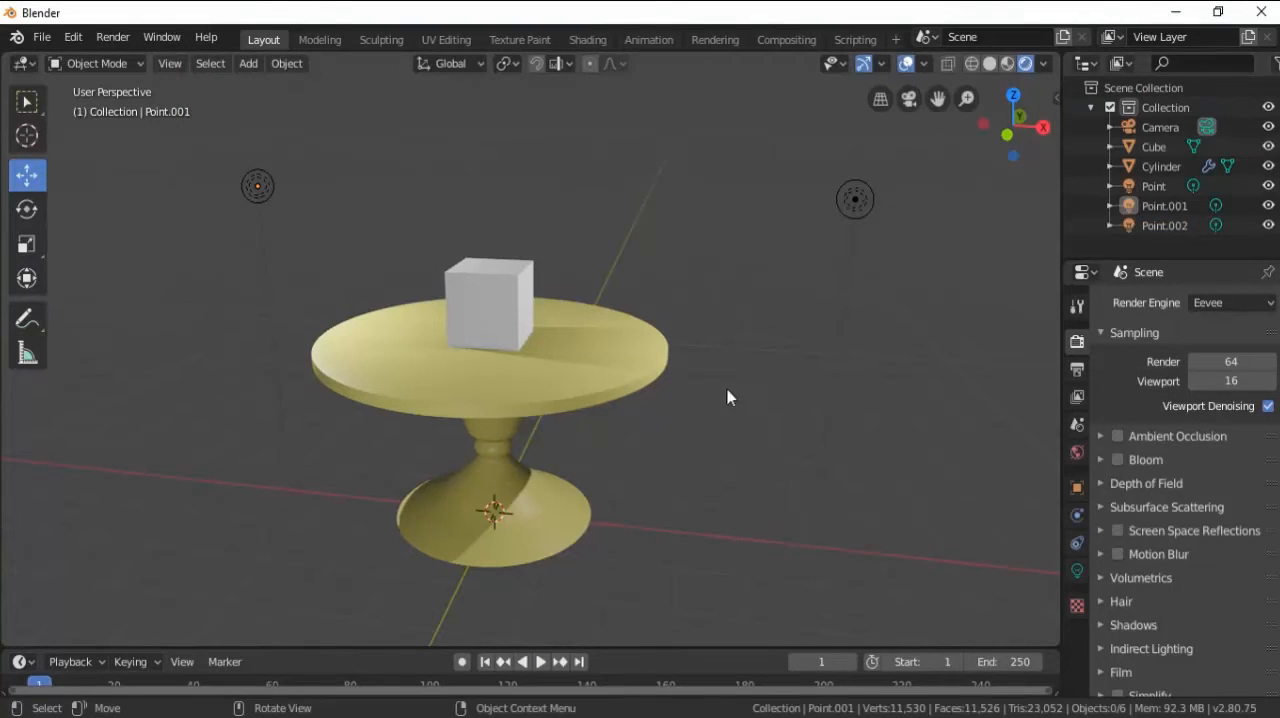
Delete all three point lights from the scene.
left_click(1207, 302)
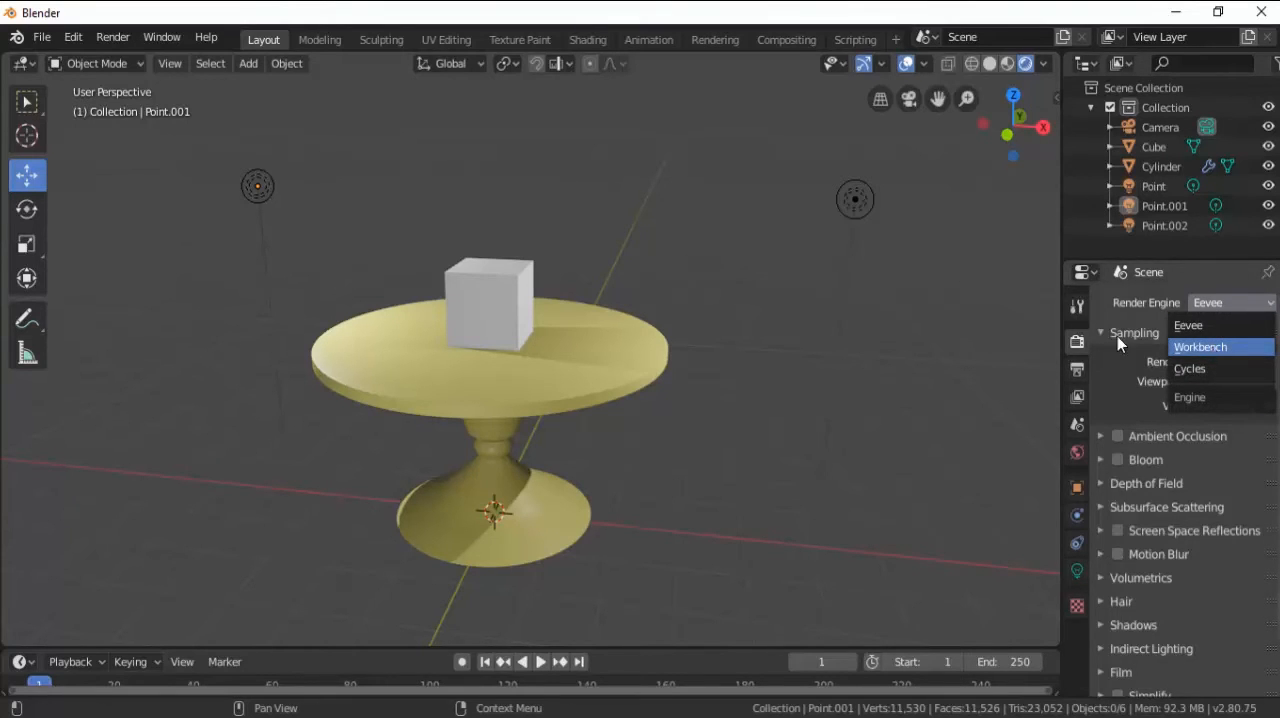
left_click(856, 201)
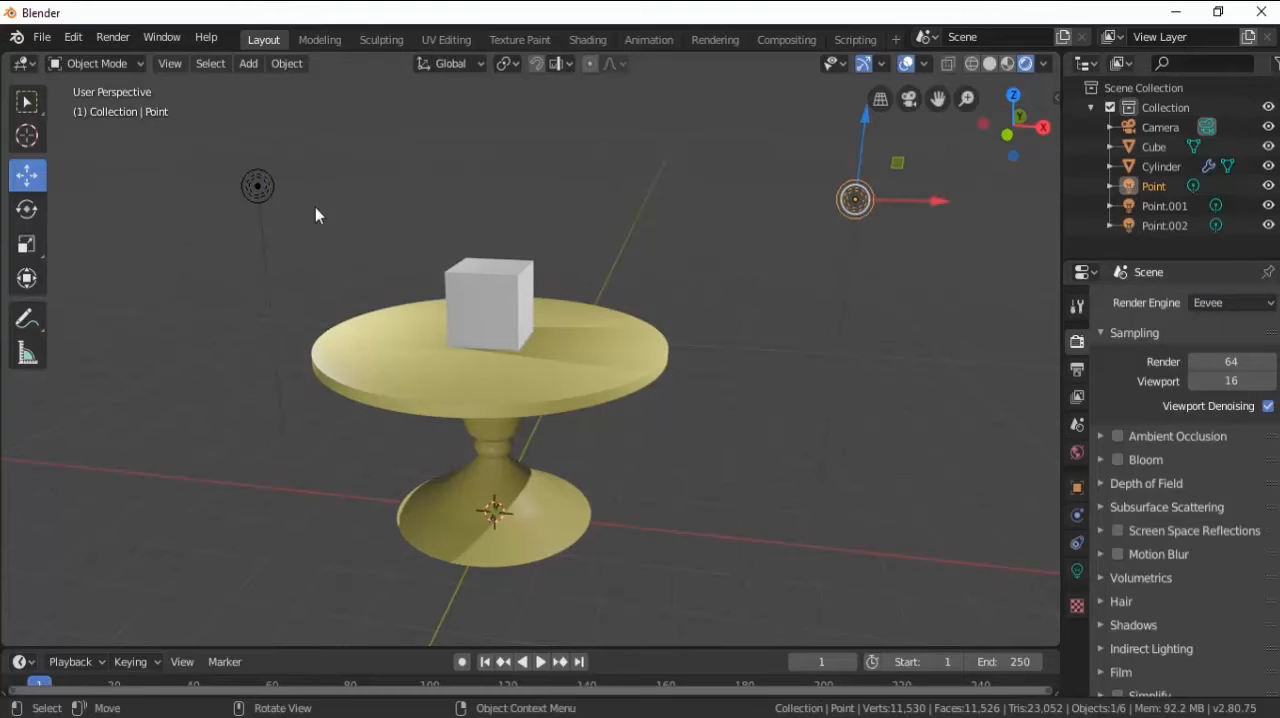
left_click(258, 187)
scroll(363, 217, "down", 4)
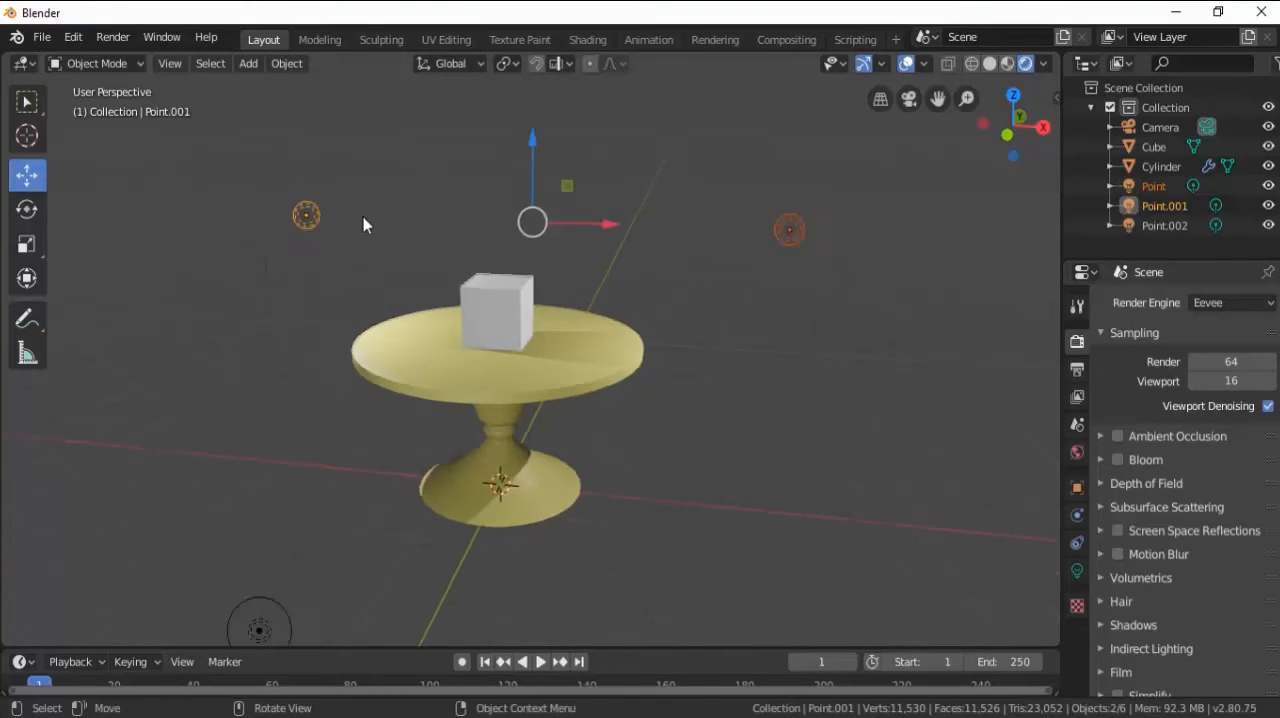
left_click(405, 481)
key("x")
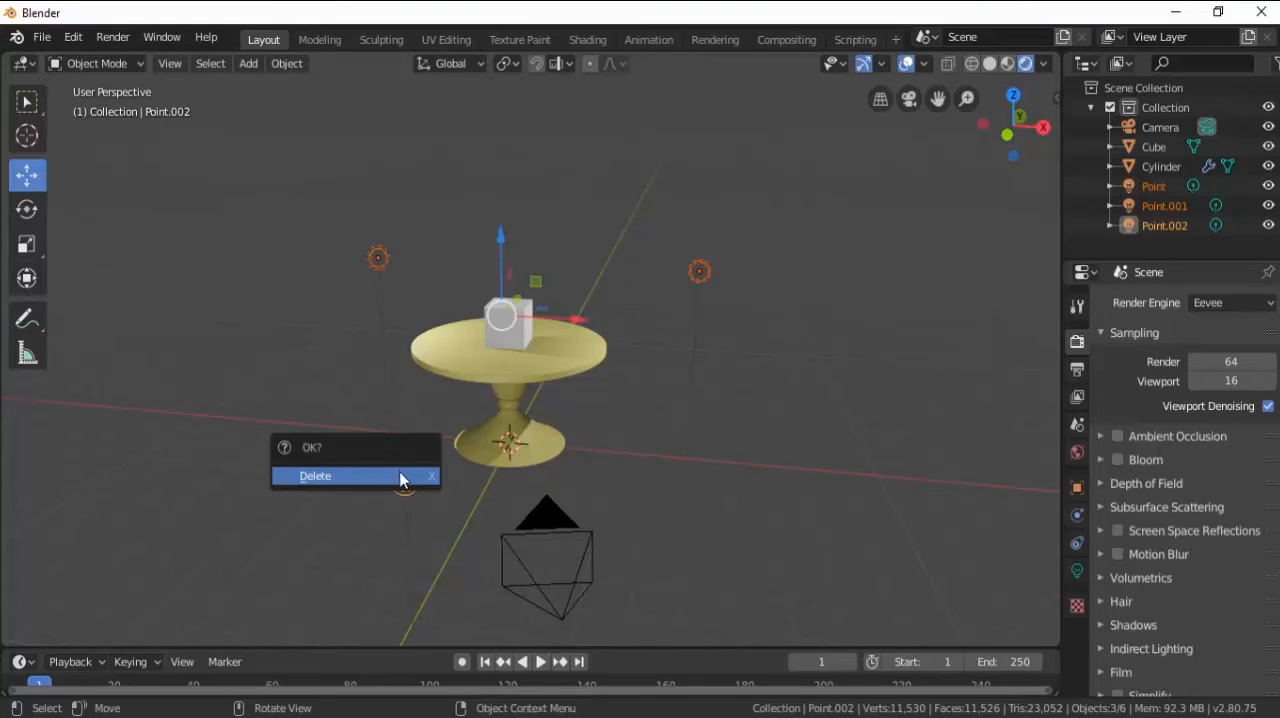
left_click(403, 476)
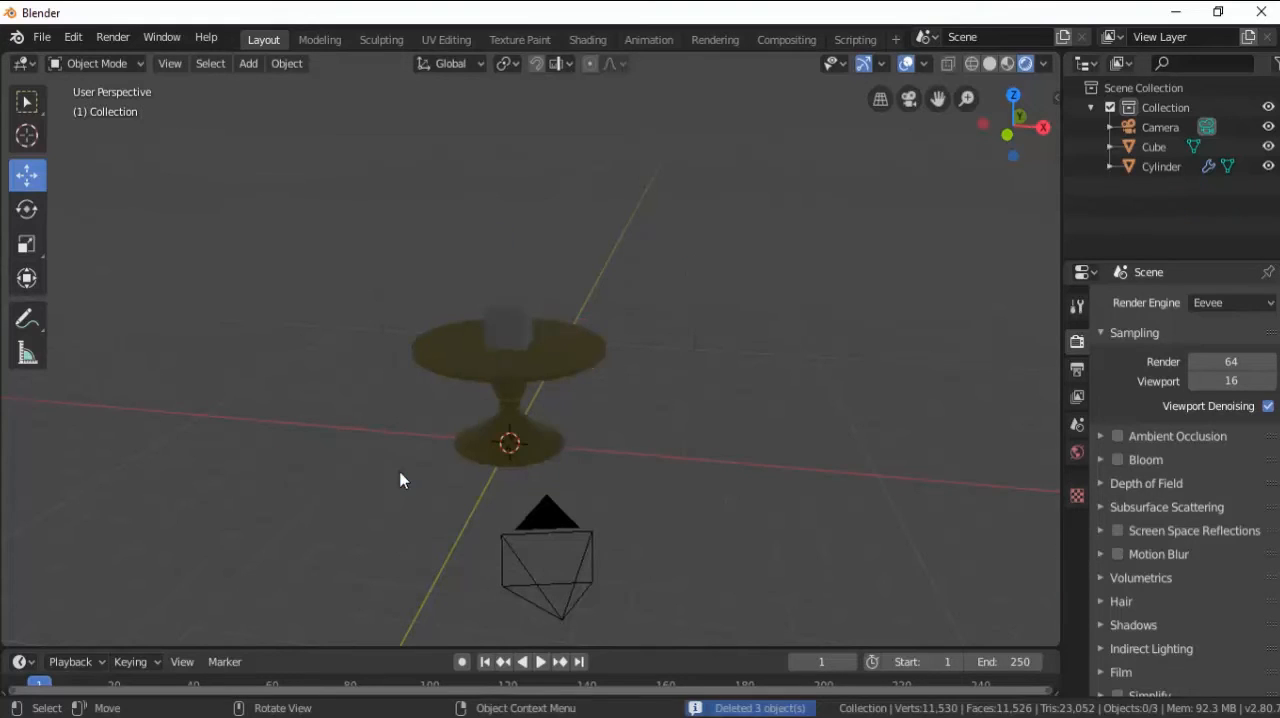
Set the render engine to Workbench and check the table and cube shading in the viewport.
left_click(1215, 303)
left_click(1215, 347)
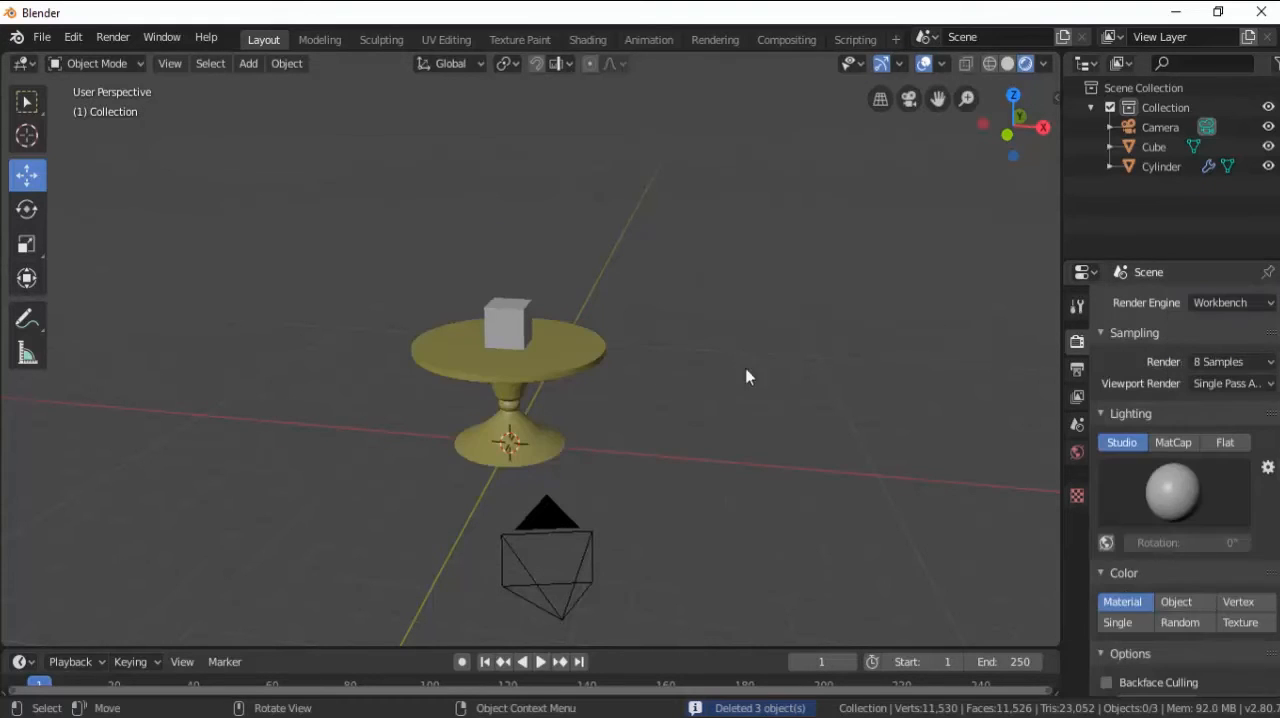
scroll(517, 399, "up", 8)
scroll(515, 380, "down", 5)
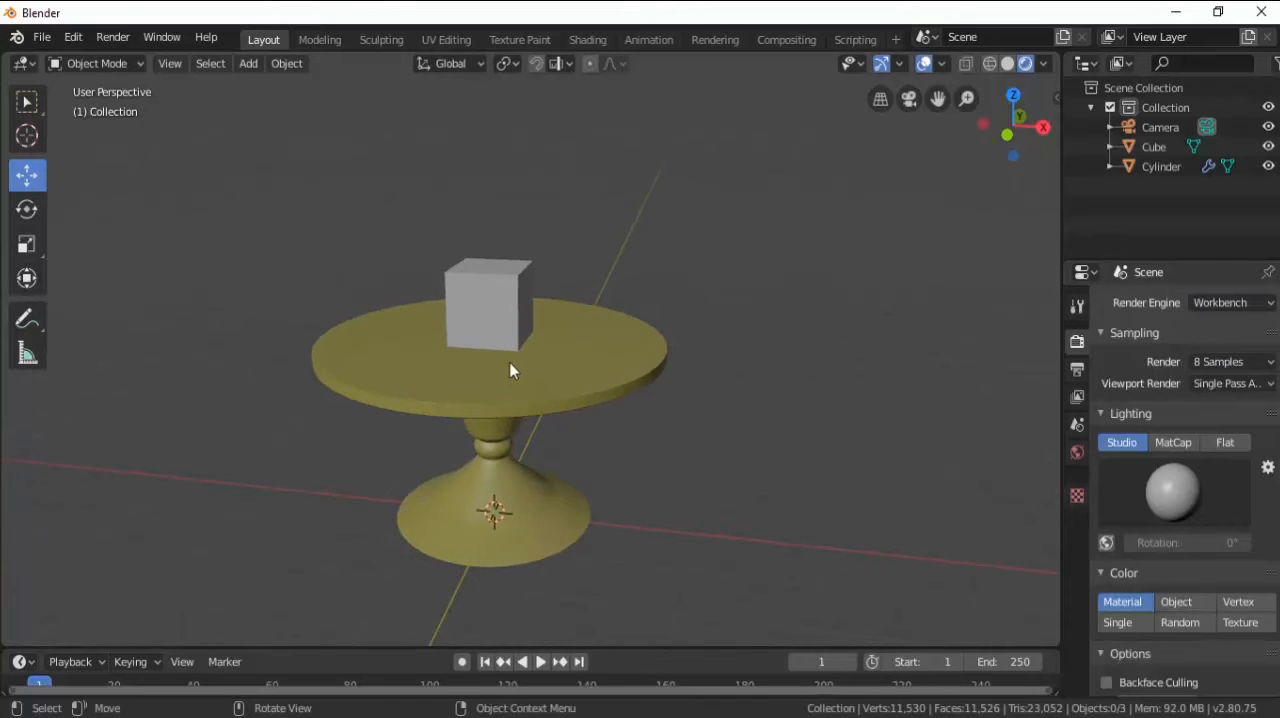
scroll(459, 325, "up", 1)
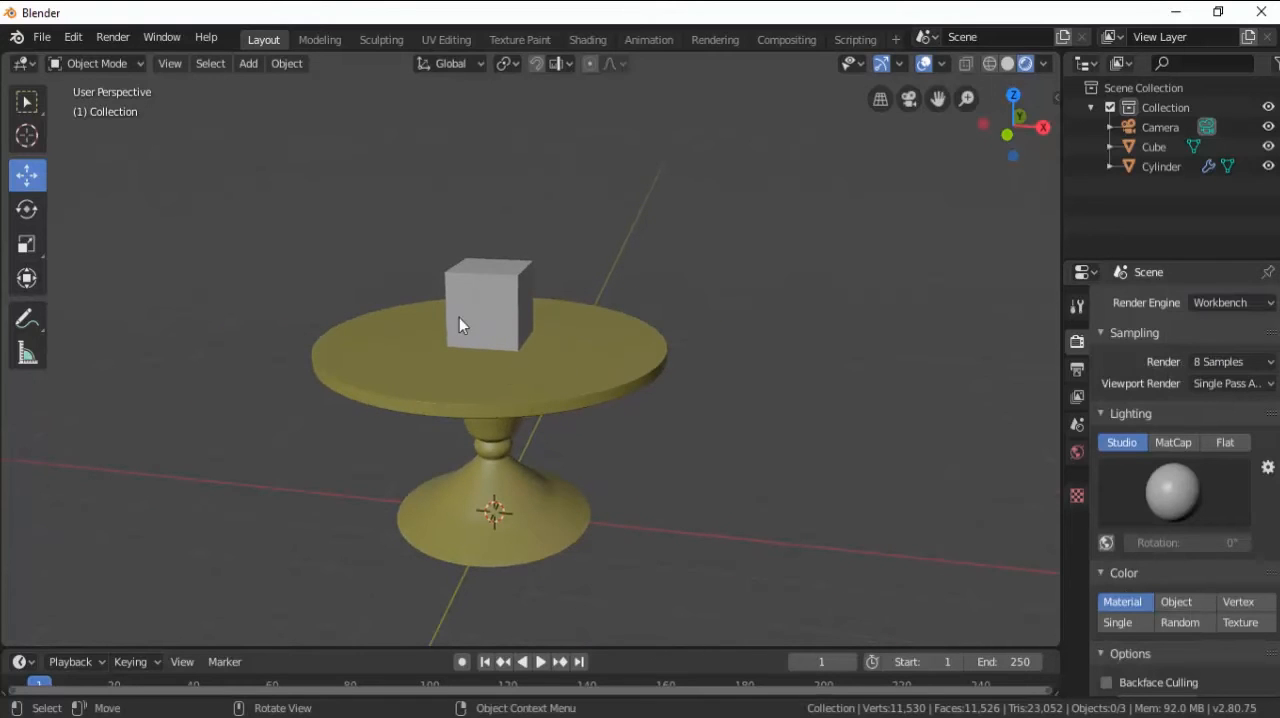
Render a still image of the unlit scene with Workbench and view the whole frame.
left_click(106, 38)
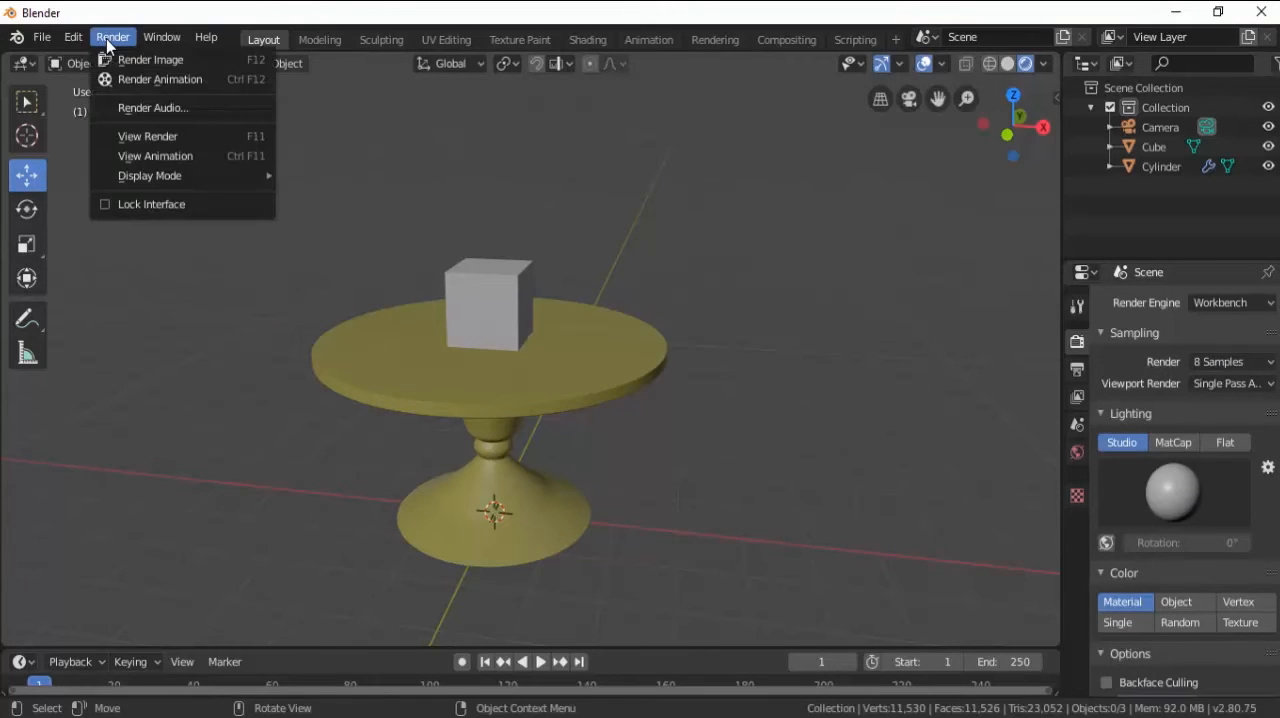
left_click(156, 64)
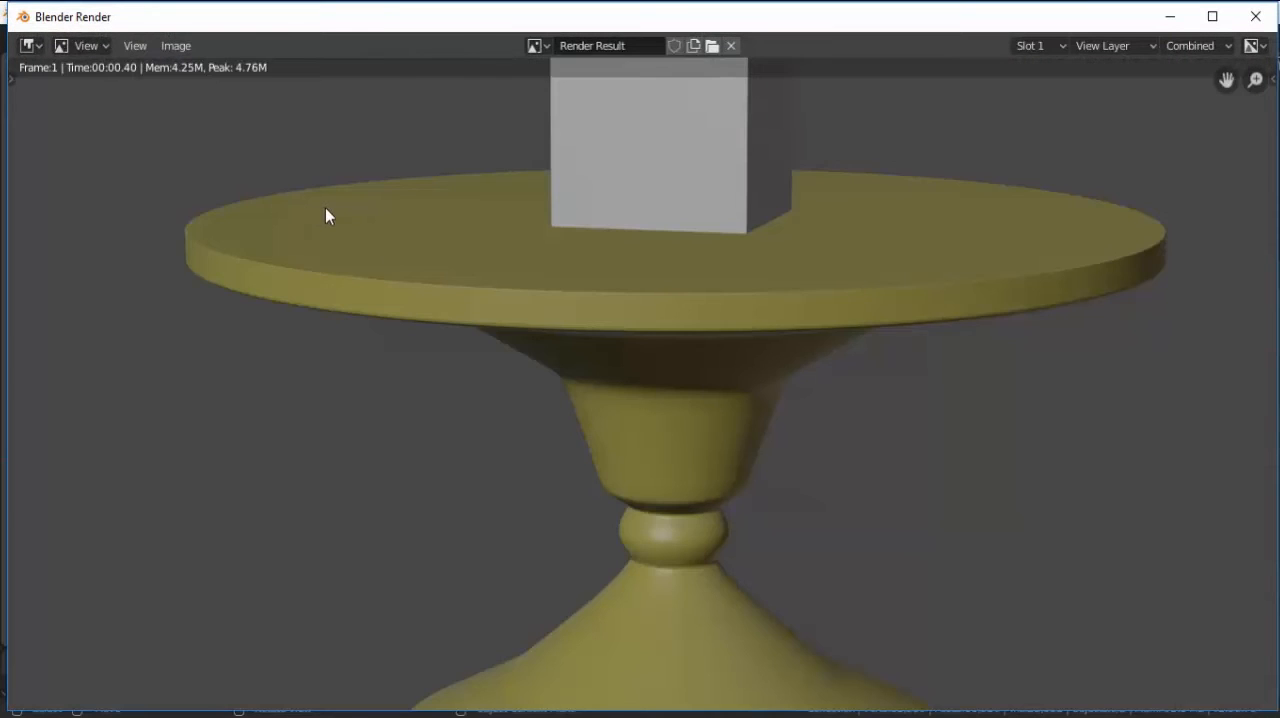
scroll(556, 360, "down", 3)
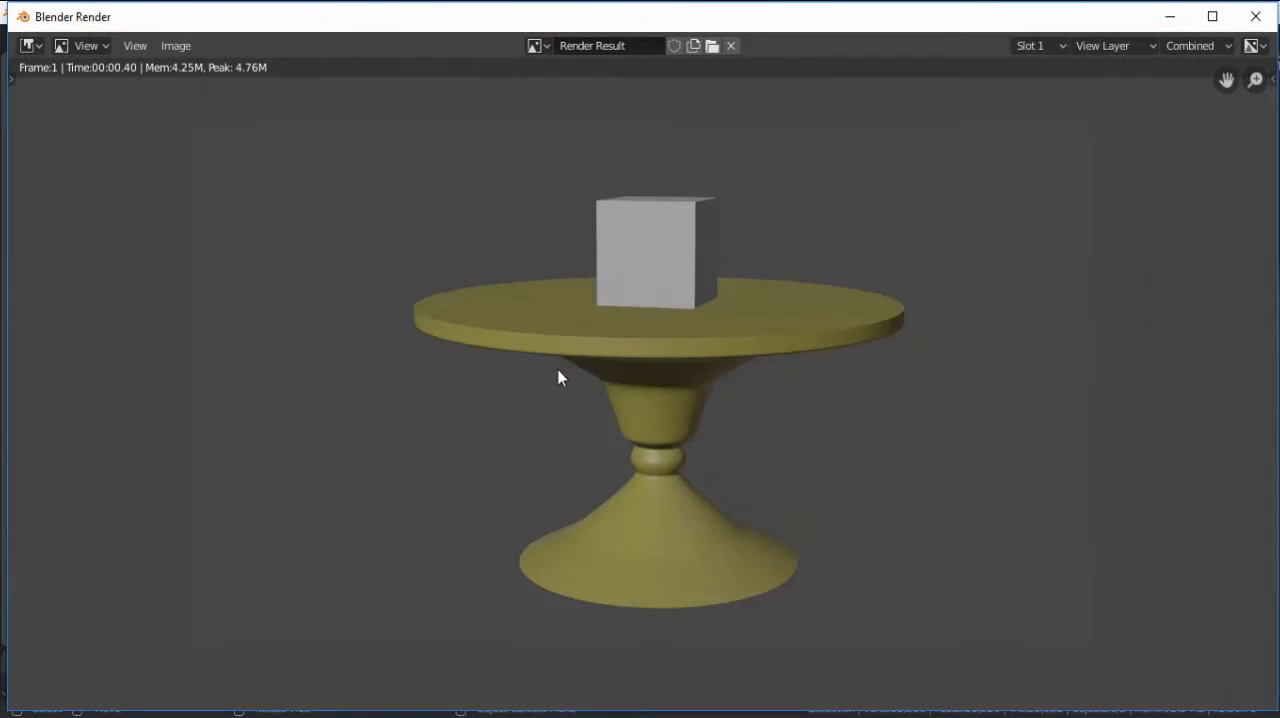
Save the rendered image to the Desktop as Test Render Workbench.png, and close the render window.
left_click(178, 50)
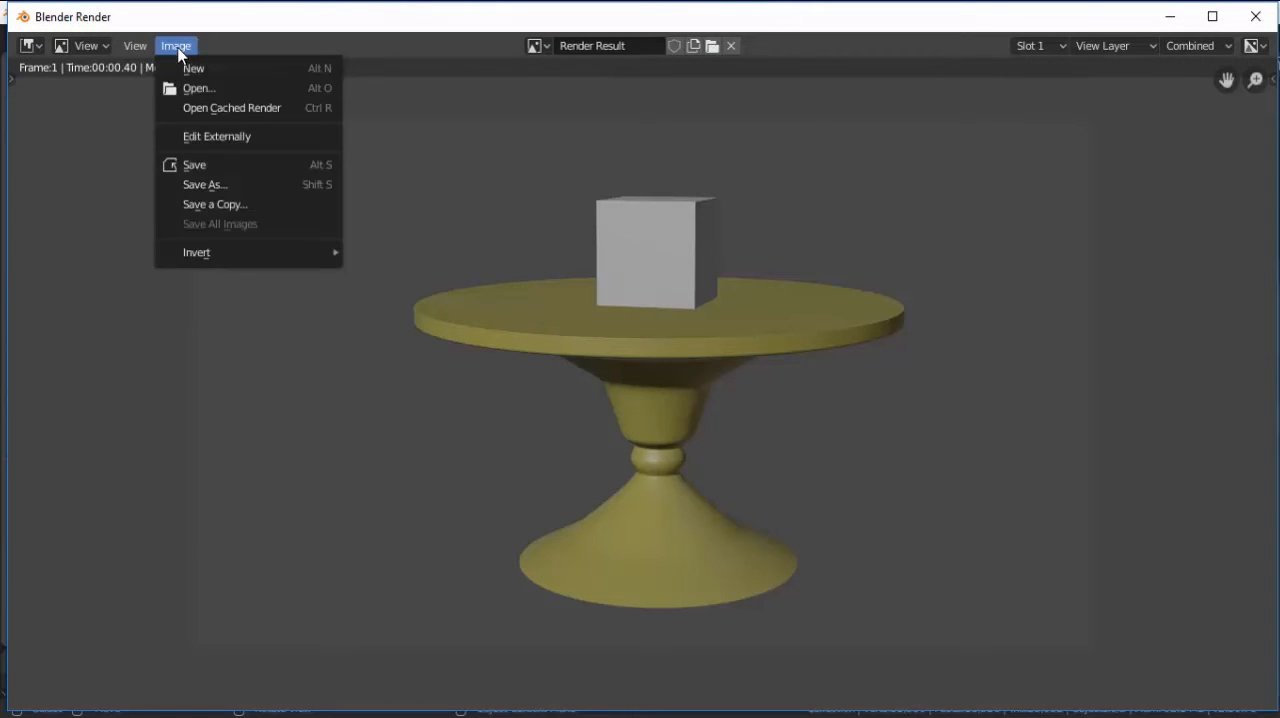
left_click(222, 183)
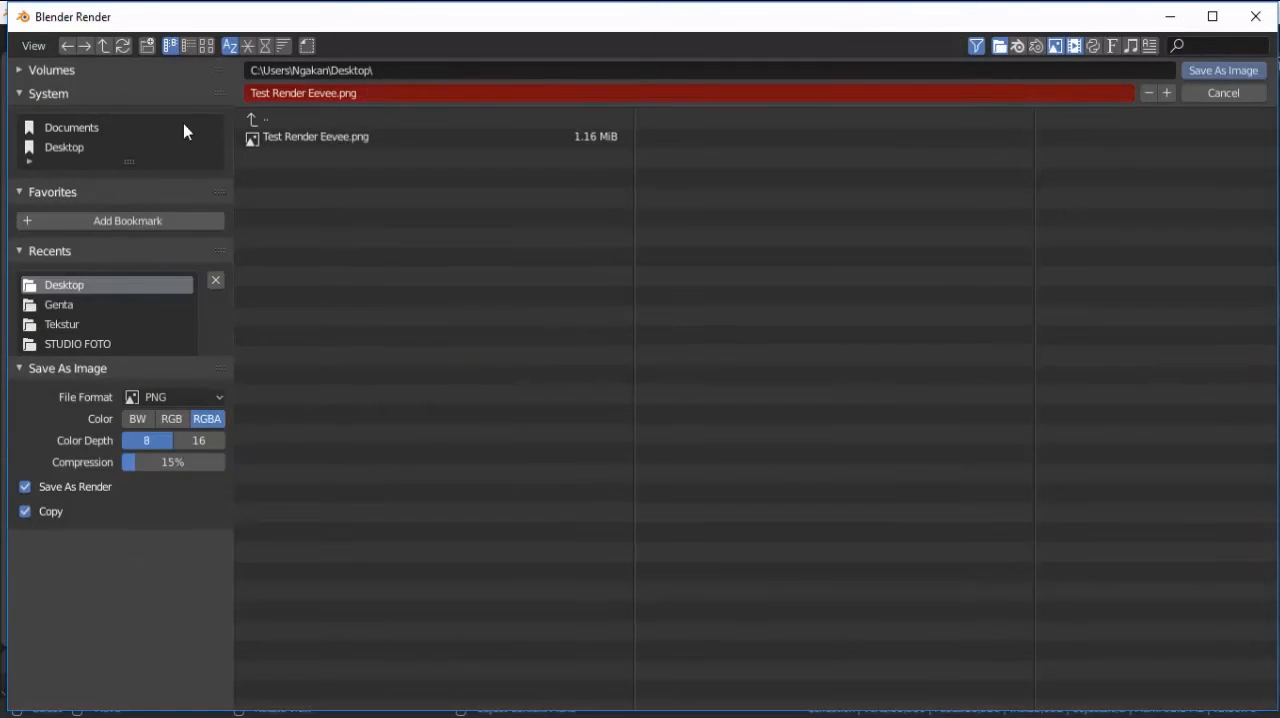
left_click(336, 91)
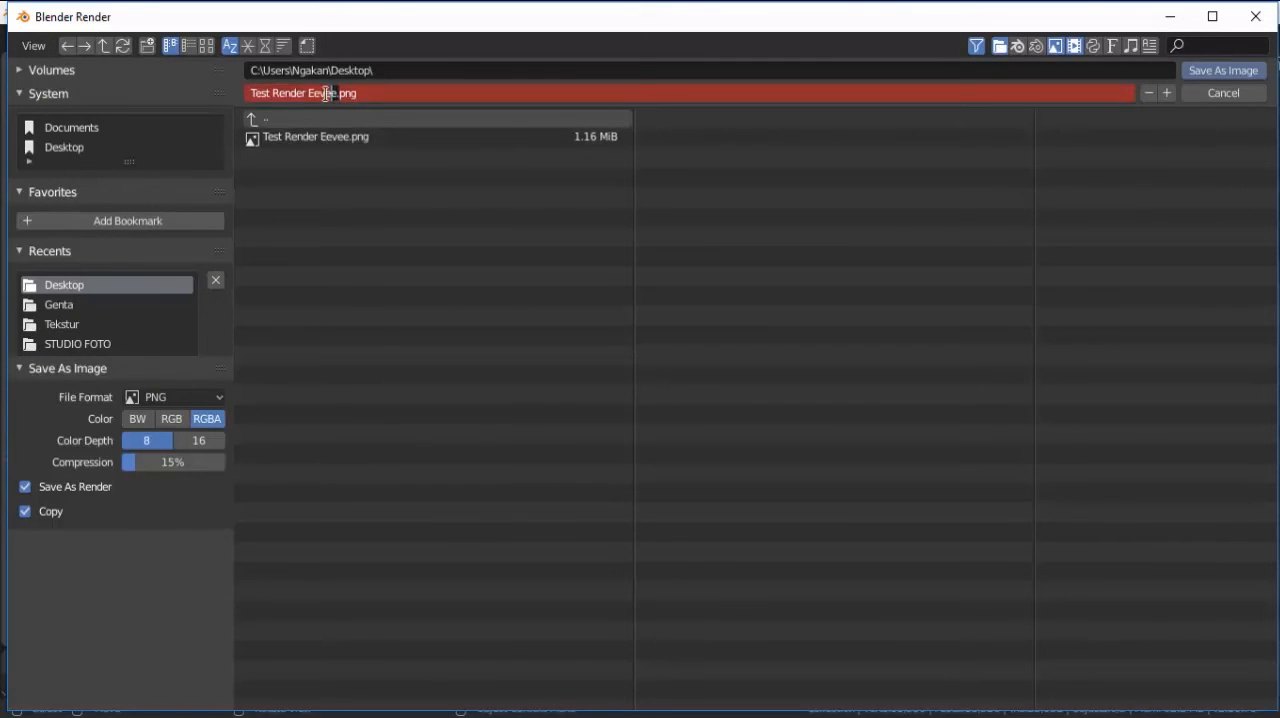
left_click_drag(326, 93, 311, 93)
key("BackSpace")
type("Workbench.")
left_click(1214, 71)
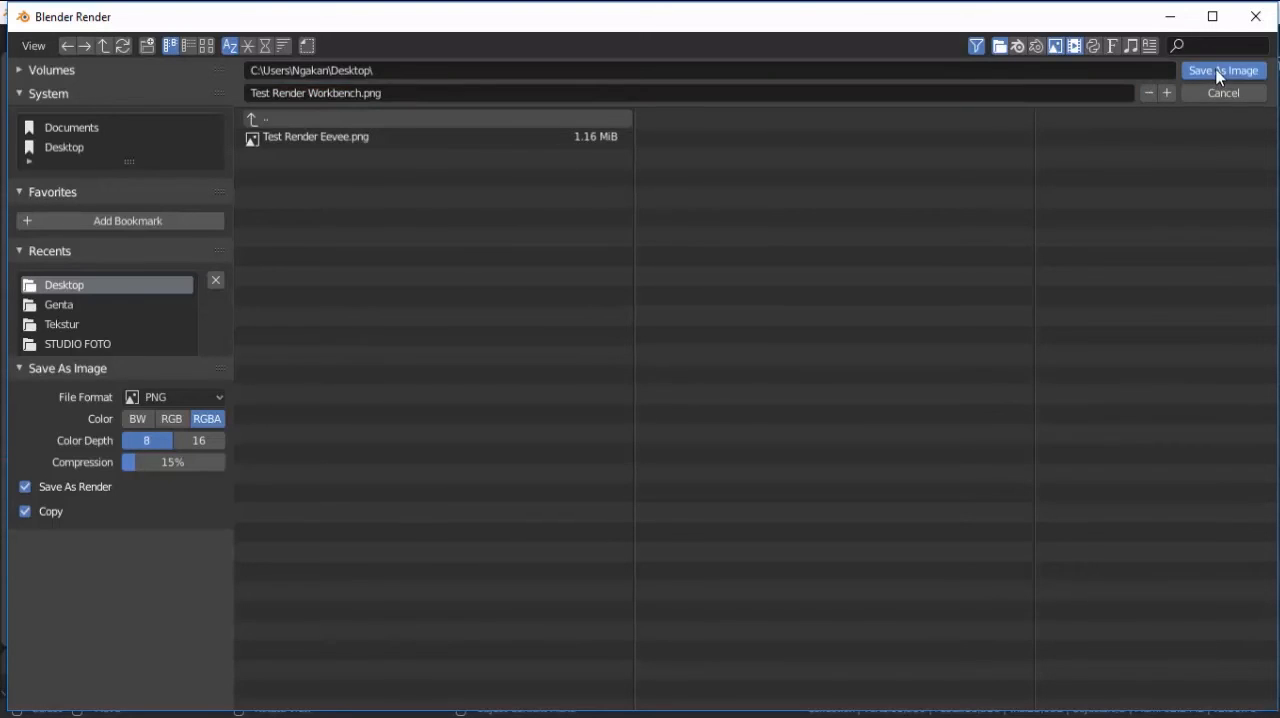
left_click(1218, 72)
left_click(1250, 20)
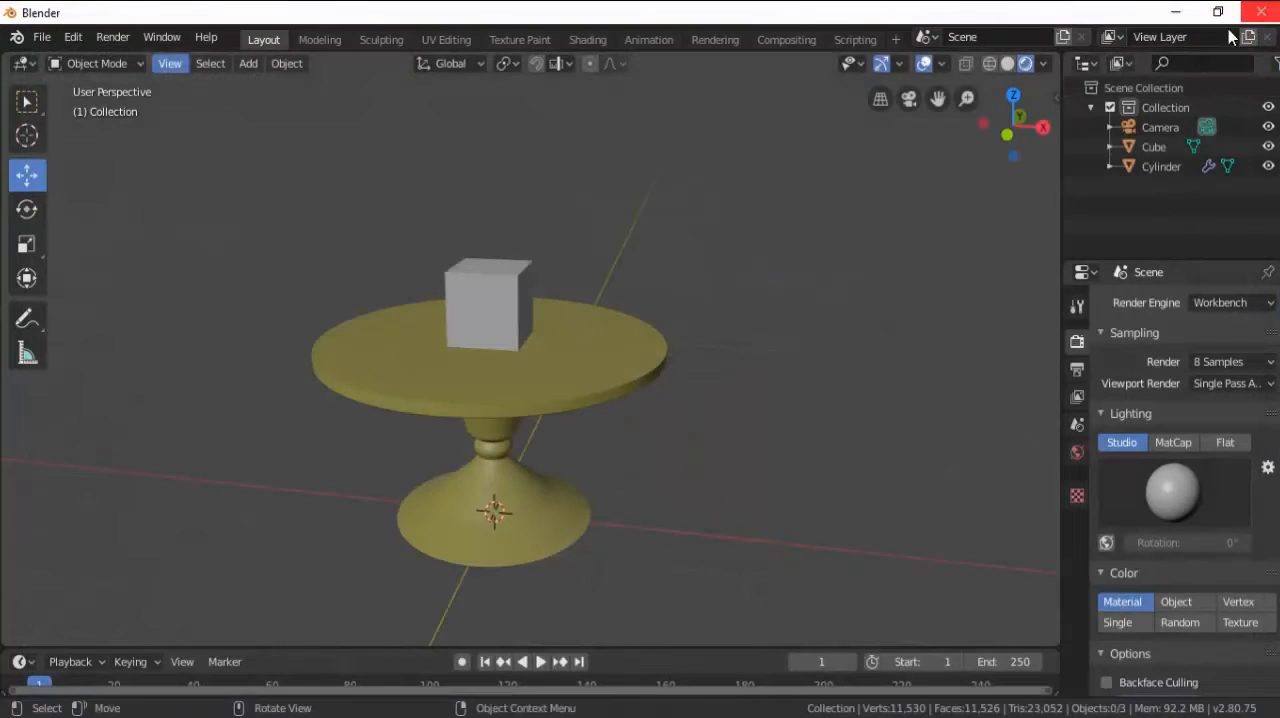
Open the Test Render Workbench image from the Desktop folder, compare it with Test Render Eevee, and return to Blender.
key("alt+Tab")
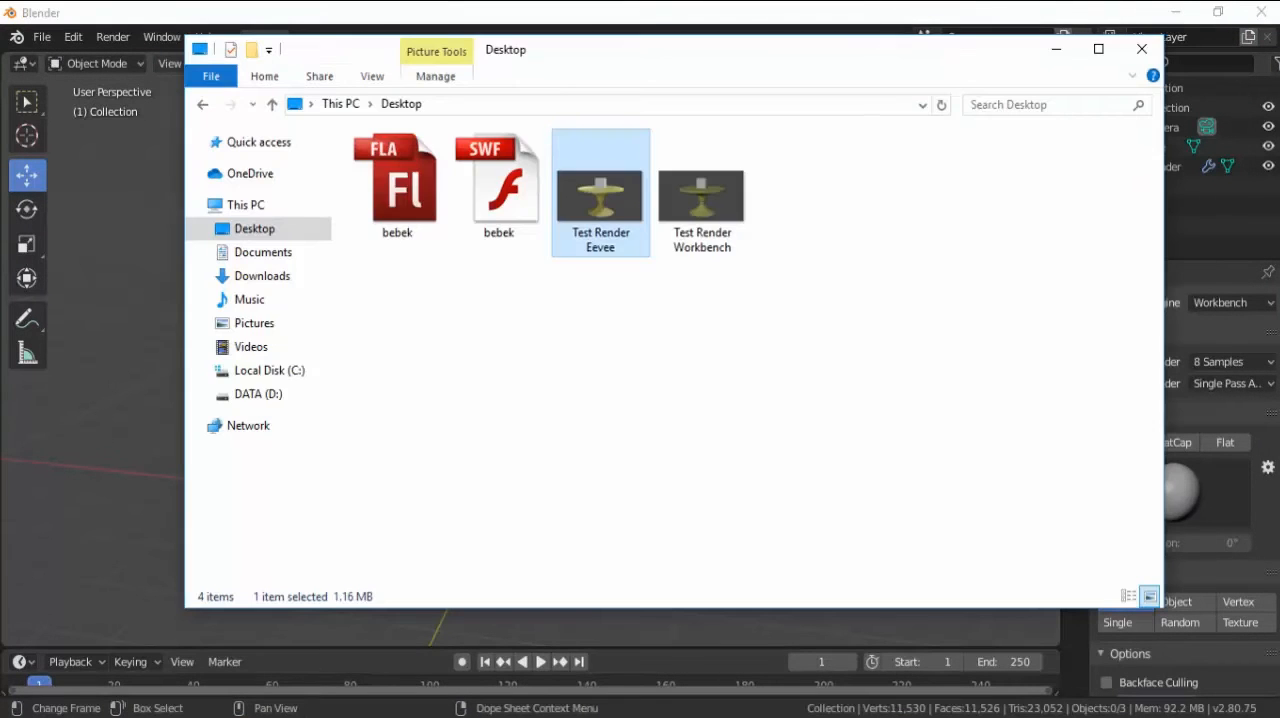
double_click(703, 222)
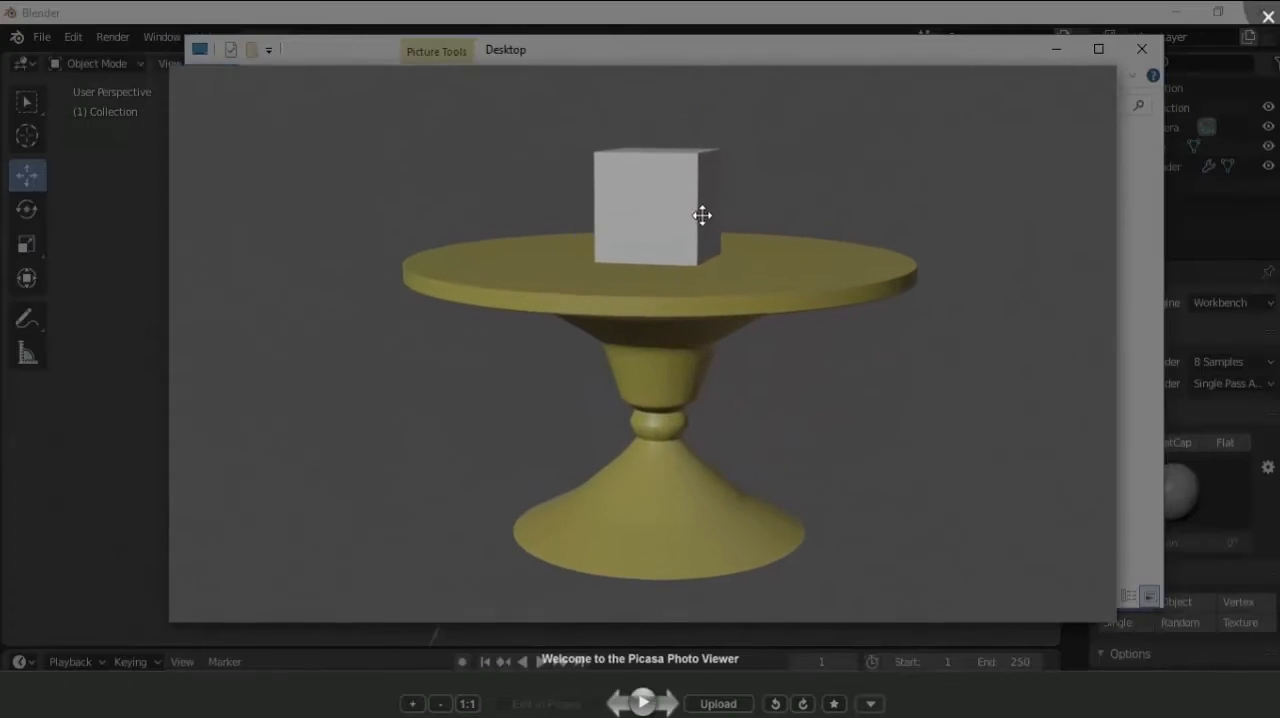
scroll(686, 277, "up", 4)
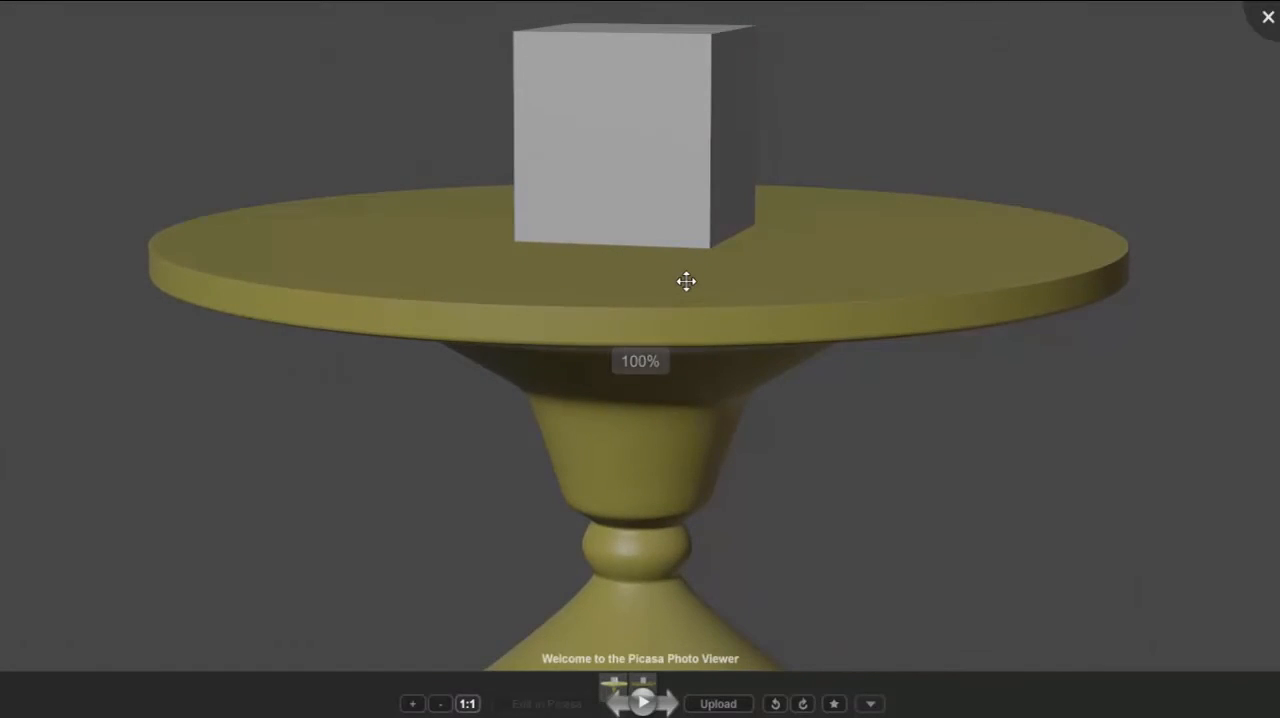
scroll(686, 278, "down", 4)
scroll(691, 326, "up", 3)
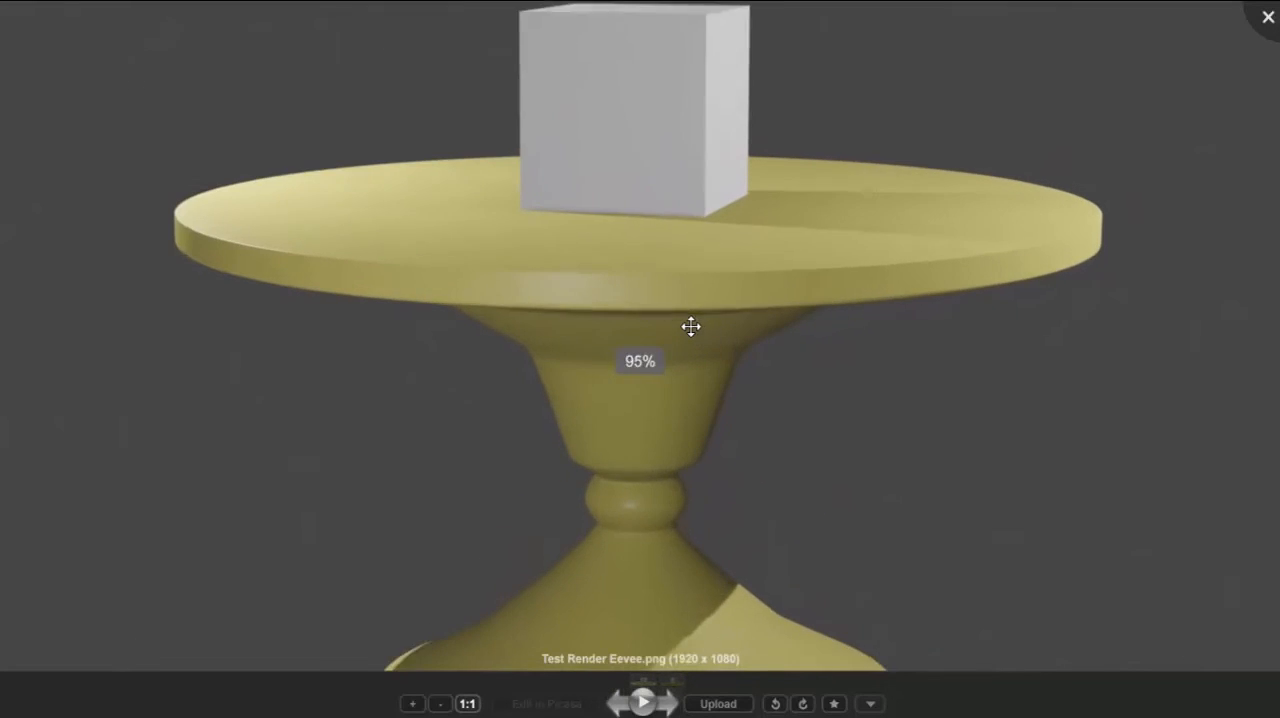
scroll(1060, 72, "down", 3)
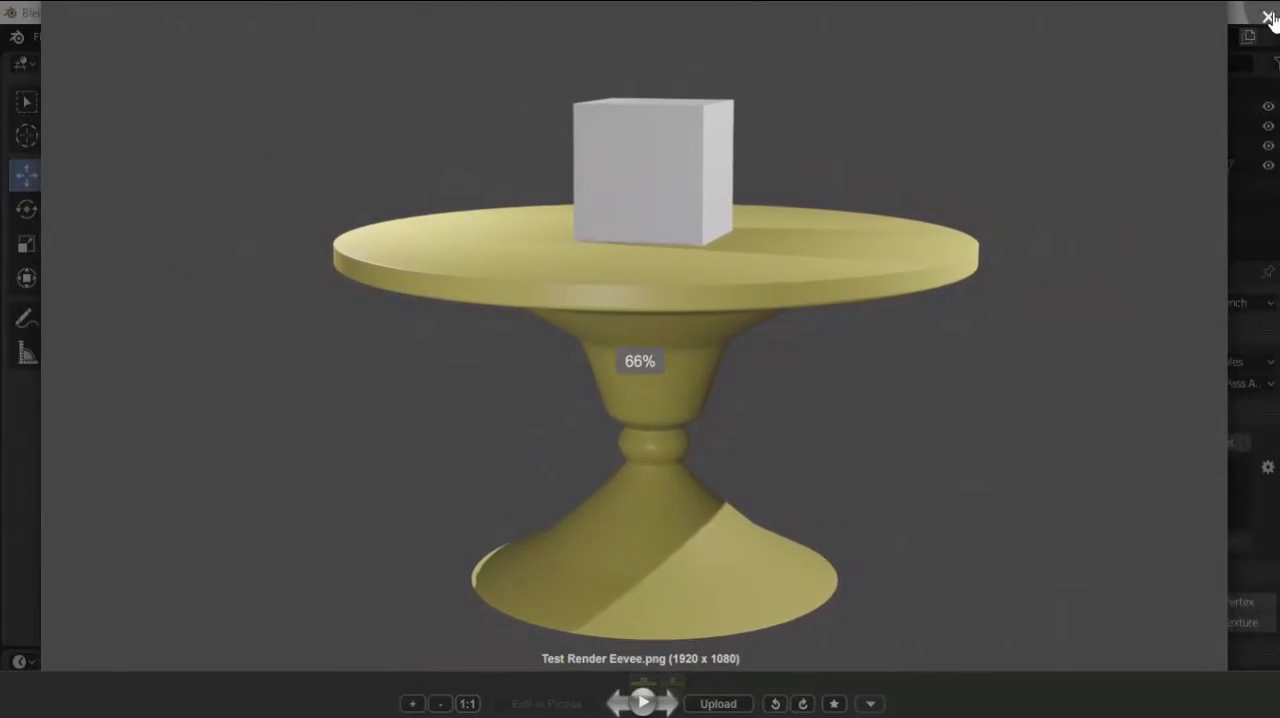
left_click(1268, 16)
left_click(173, 329)
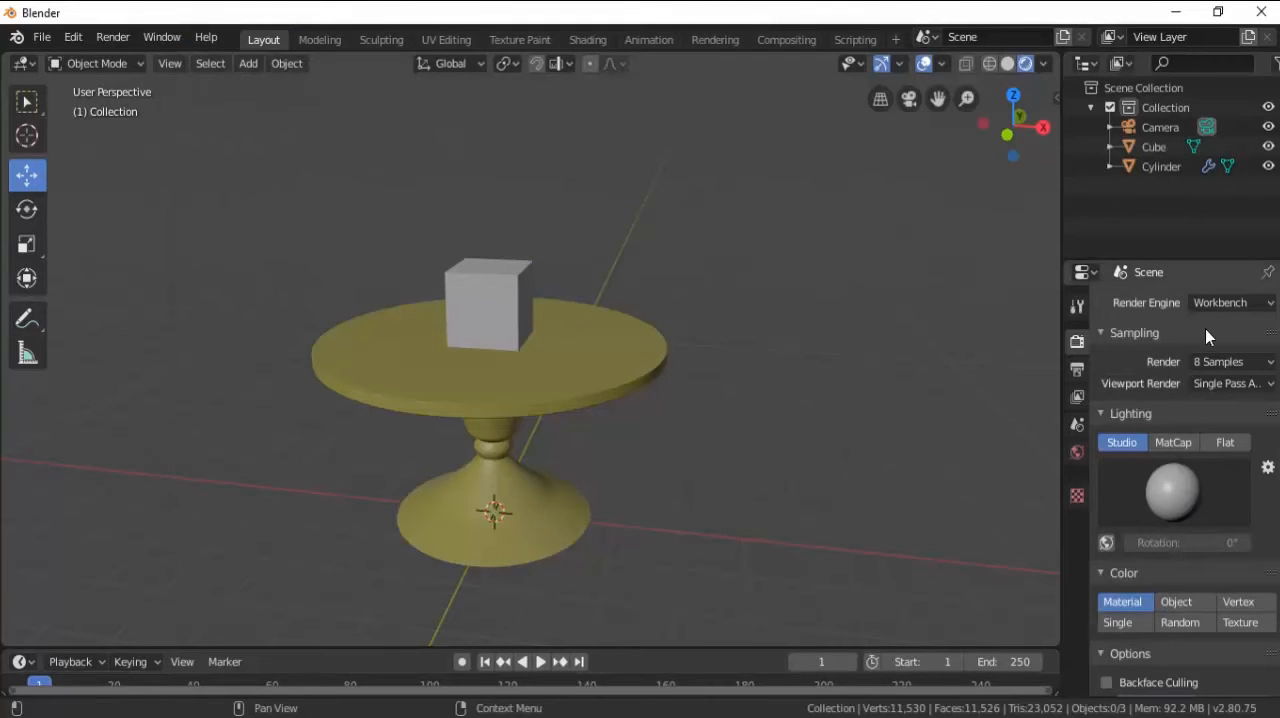
Switch the render engine to Cycles and add a point light to the scene.
left_click(1222, 303)
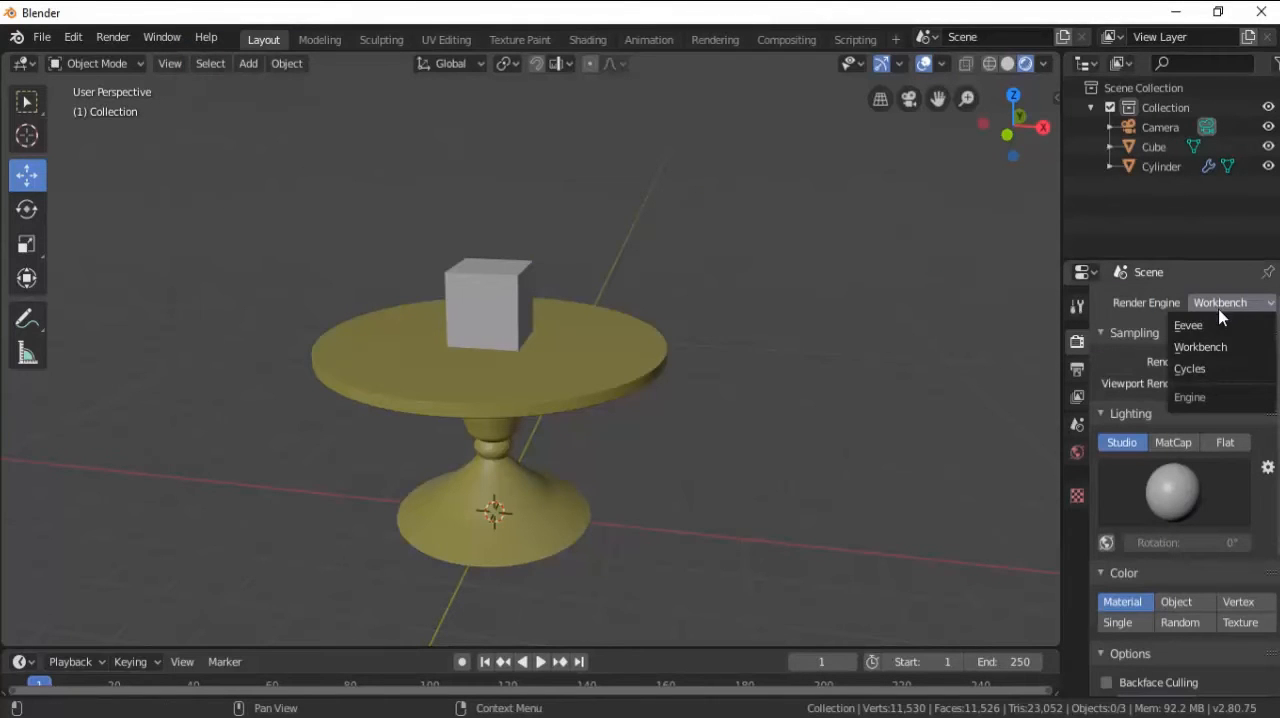
left_click(1207, 366)
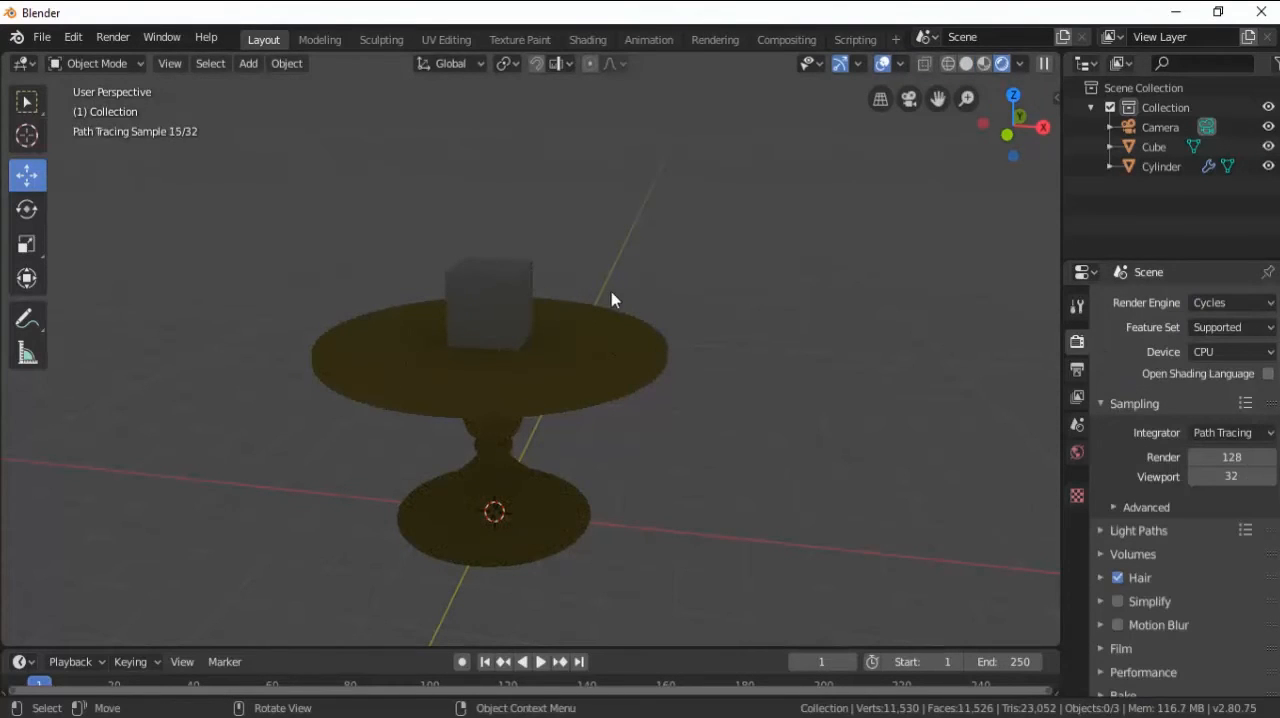
key("shift+a")
mouse_move(608, 285)
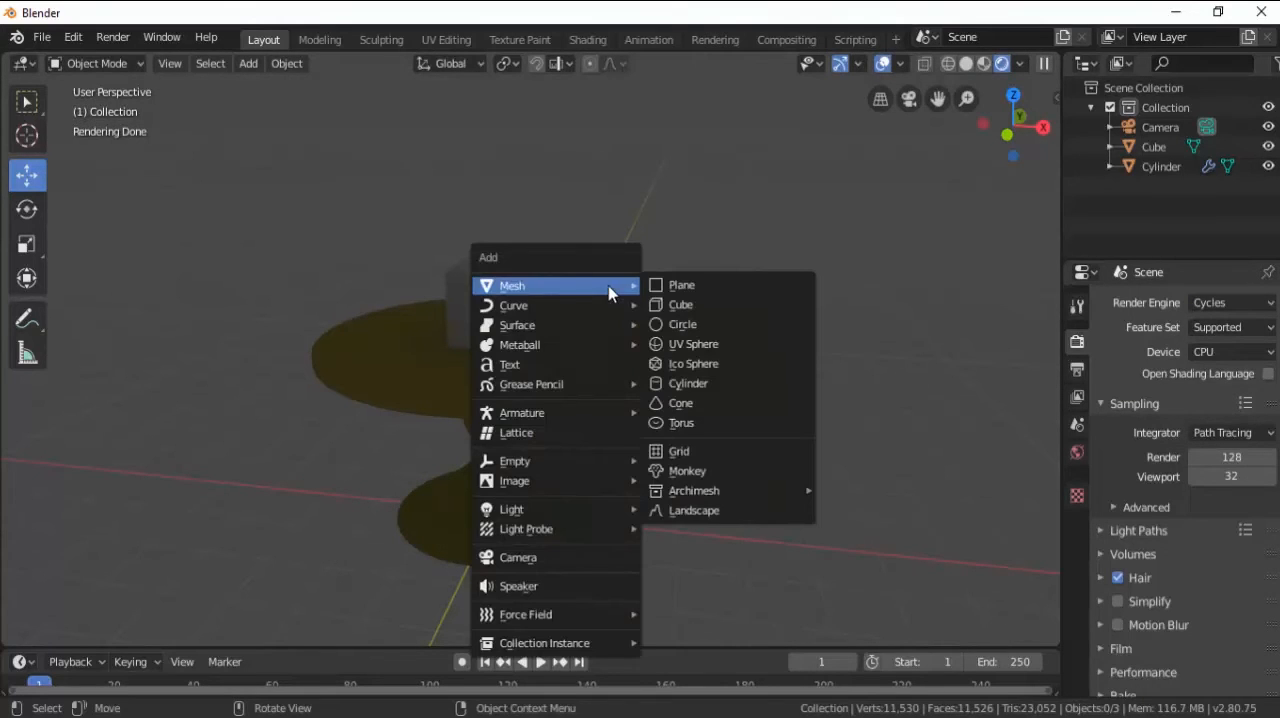
mouse_move(585, 508)
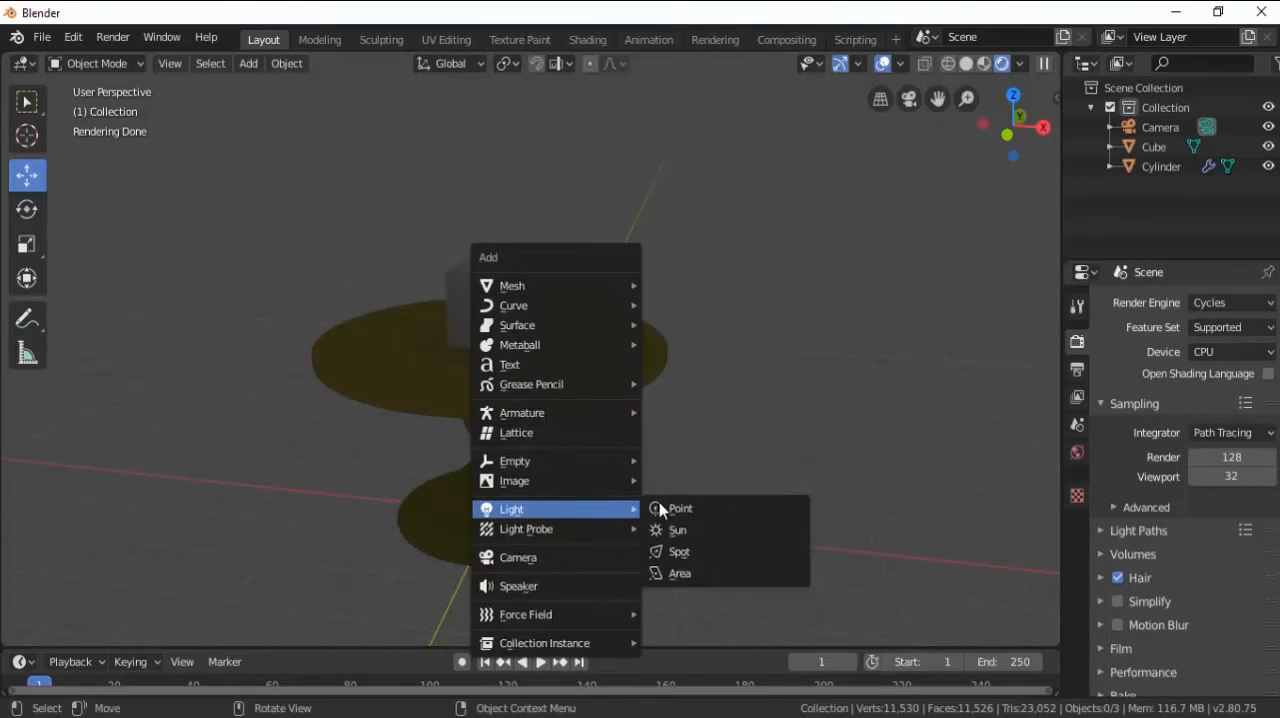
left_click(676, 508)
Raise the new point light above the cube along Z and shift it about 3.5 m along positive X.
key("g")
key("z")
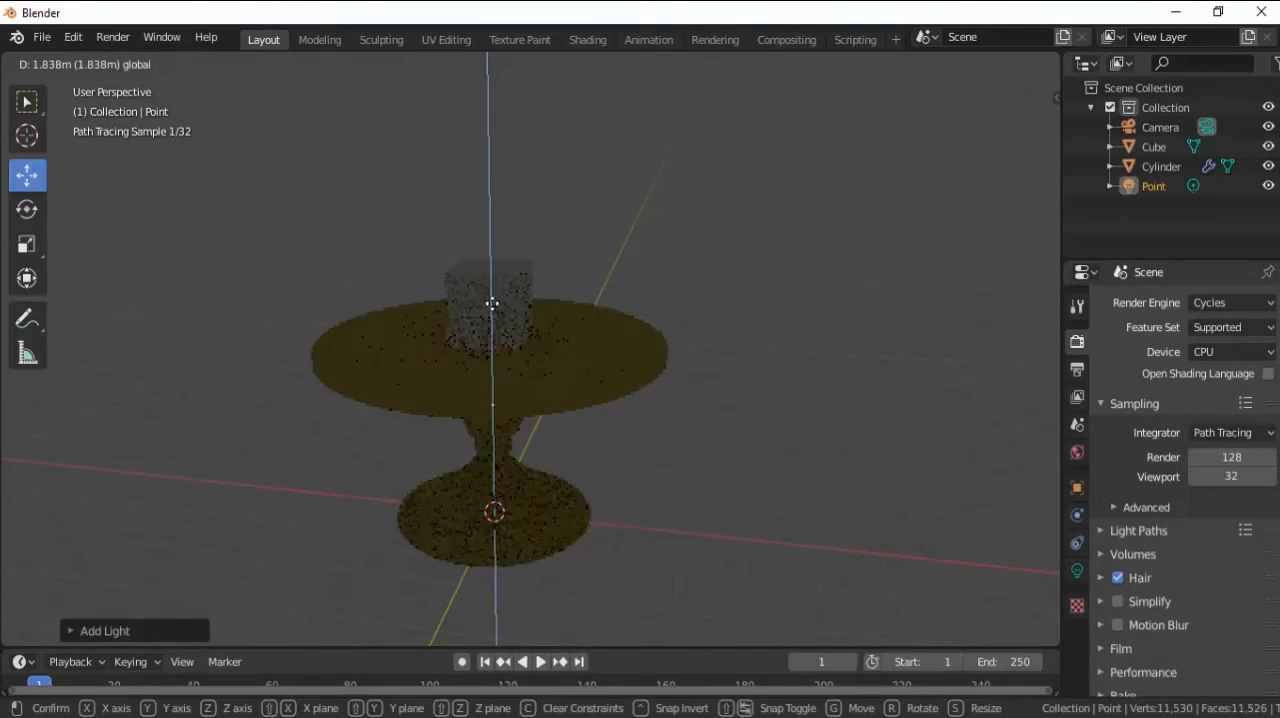
left_click(488, 158)
key("g")
key("x")
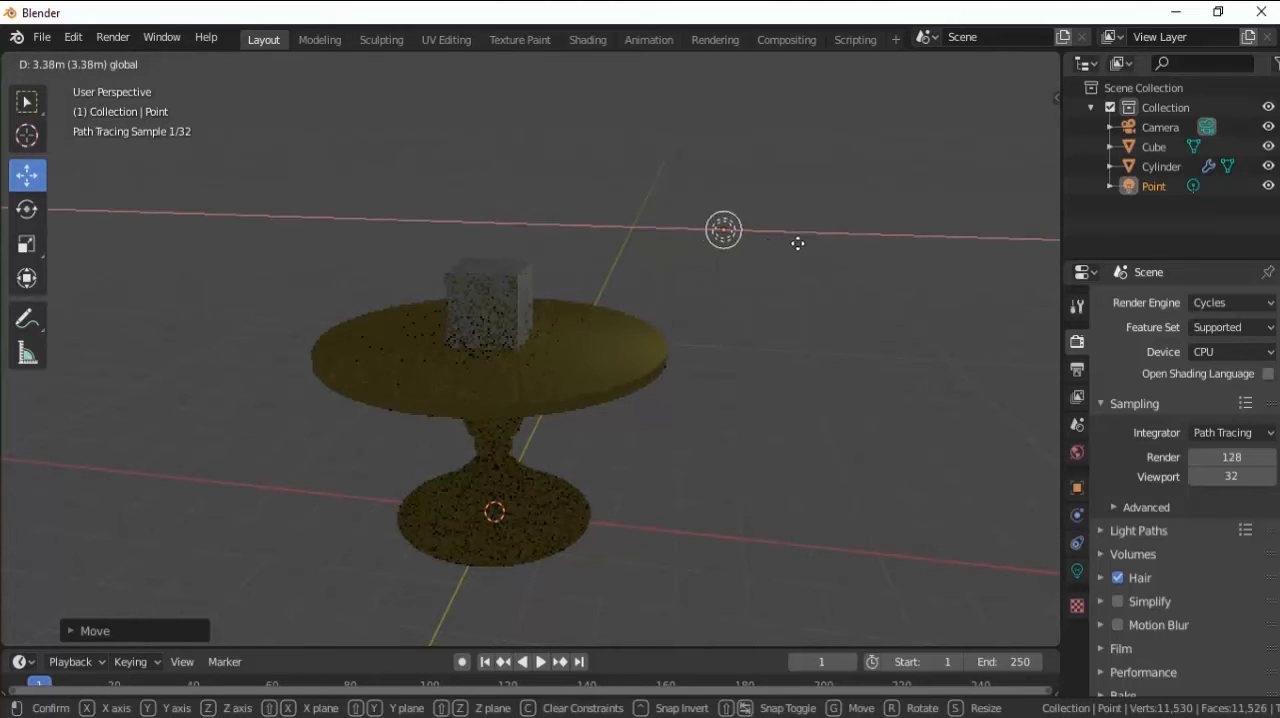
left_click(813, 244)
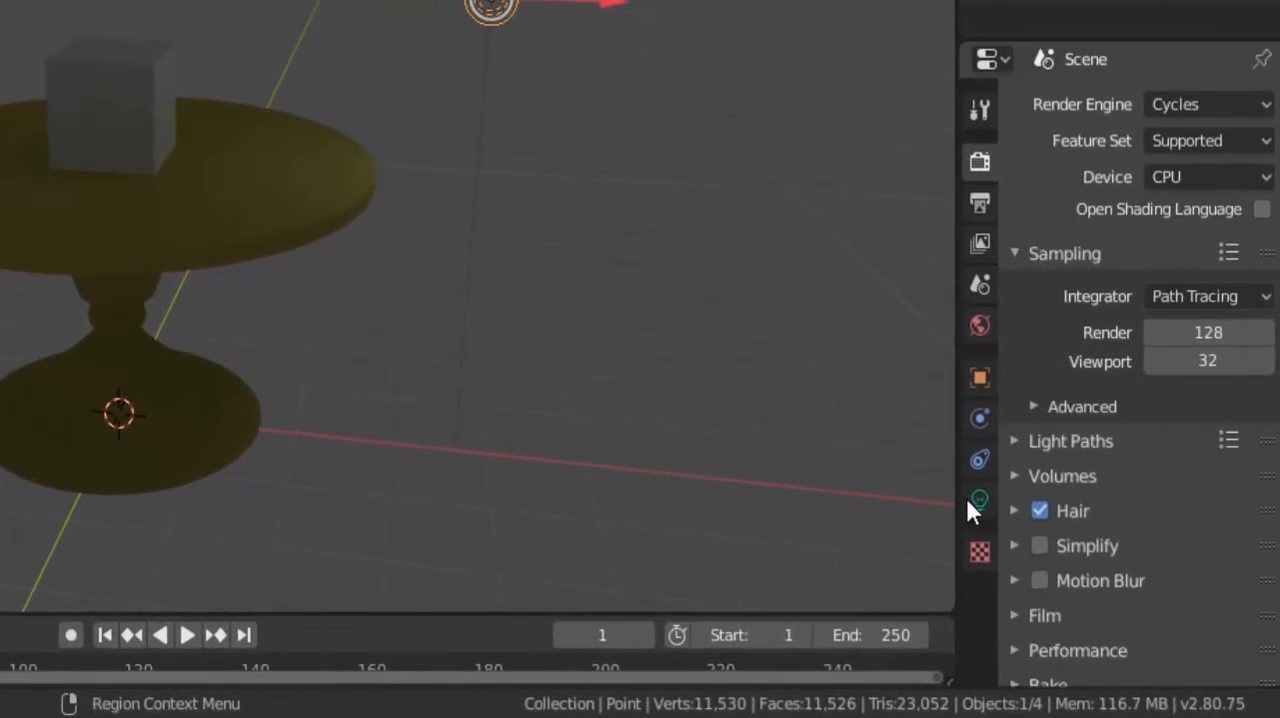
Set the point light's power to 1000 W and its colour to white.
left_click(979, 500)
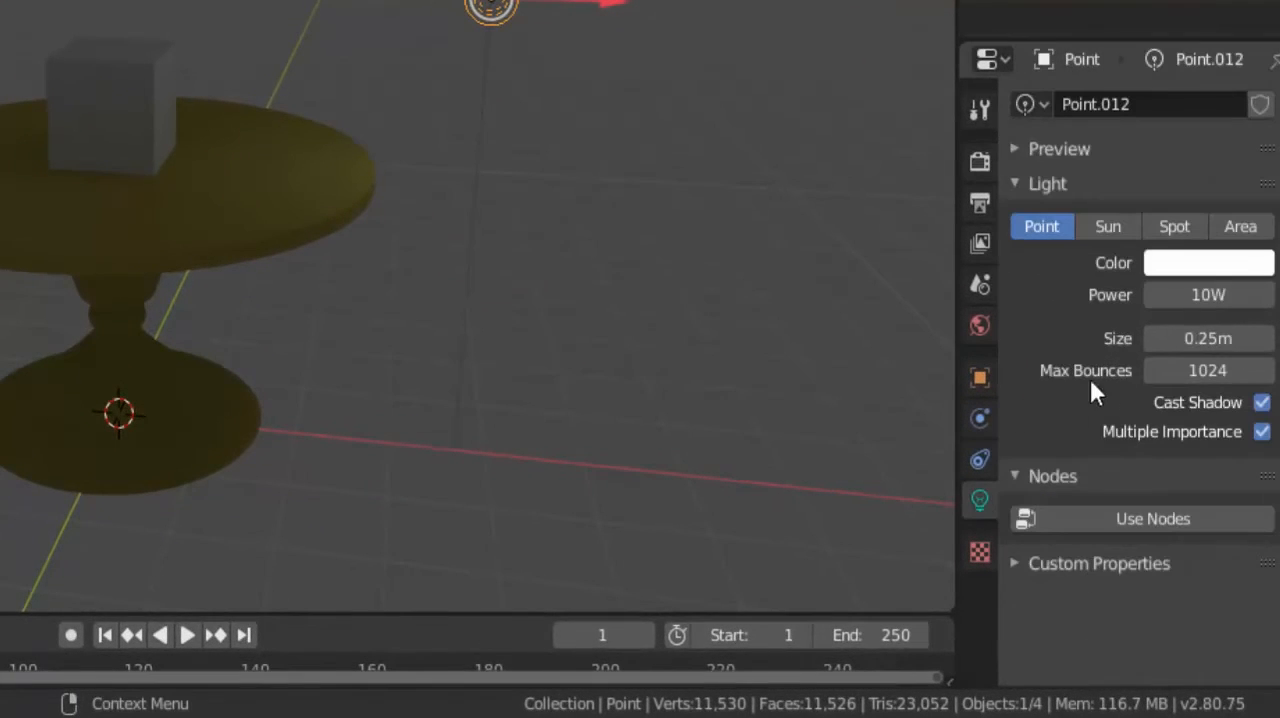
left_click(1200, 298)
type("1000")
key("Return")
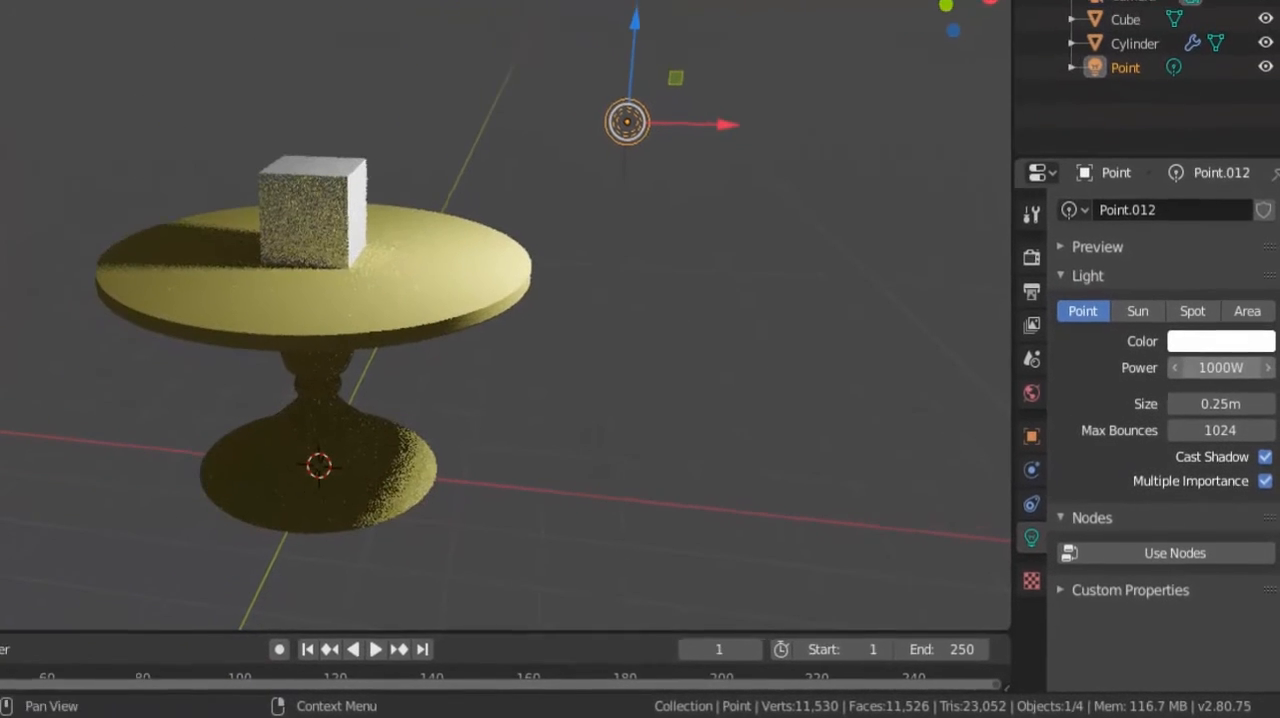
left_click(1214, 348)
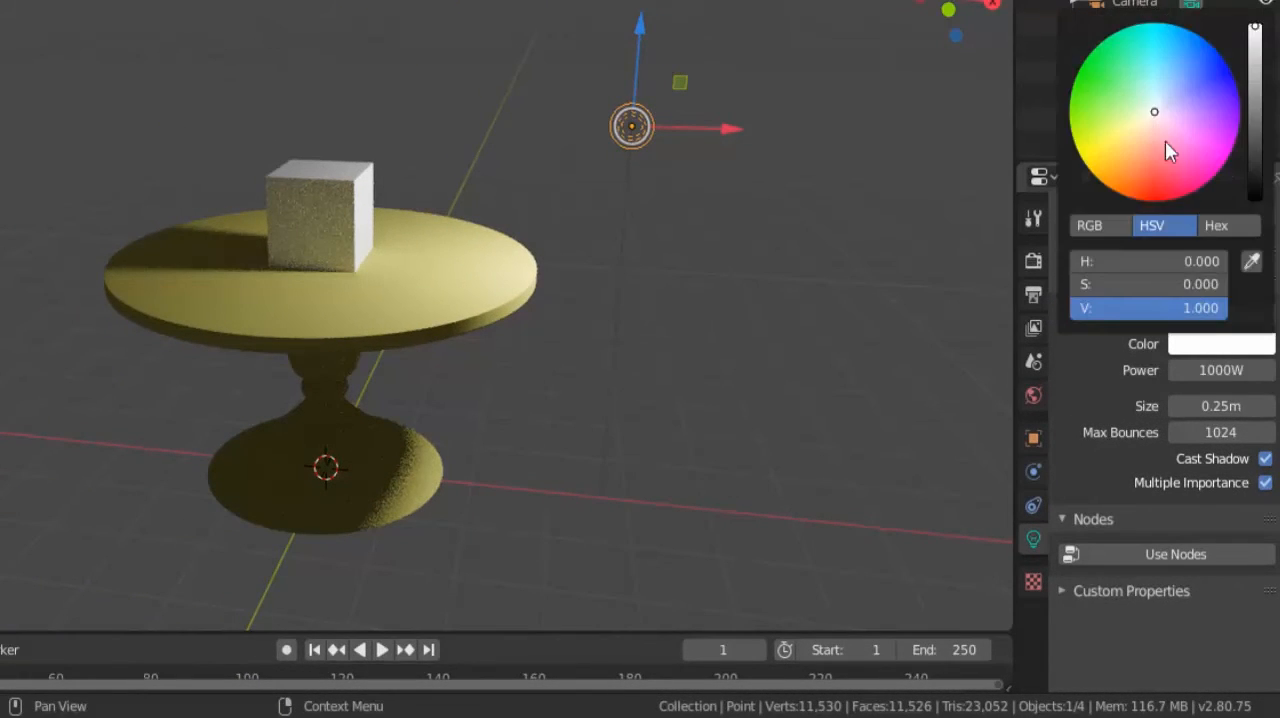
left_click_drag(1167, 144, 1155, 114)
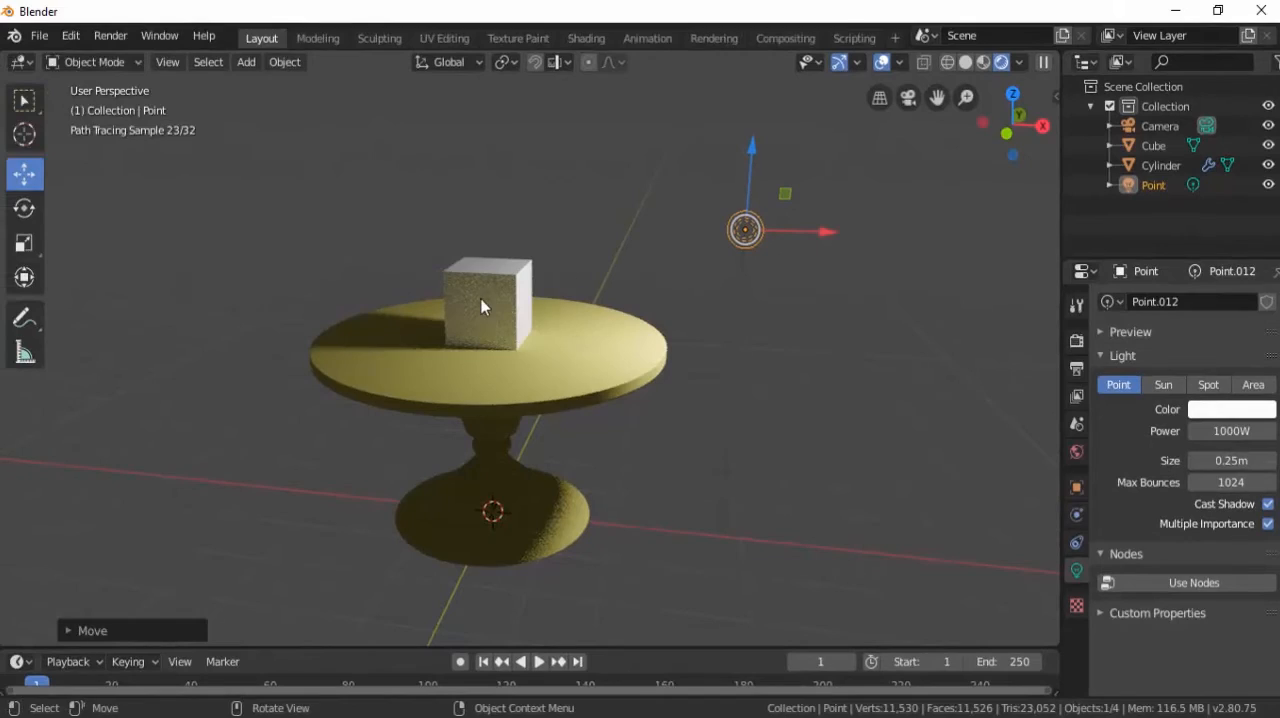
Shift the point light slightly farther from the table along positive X.
scroll(486, 302, "up", 5)
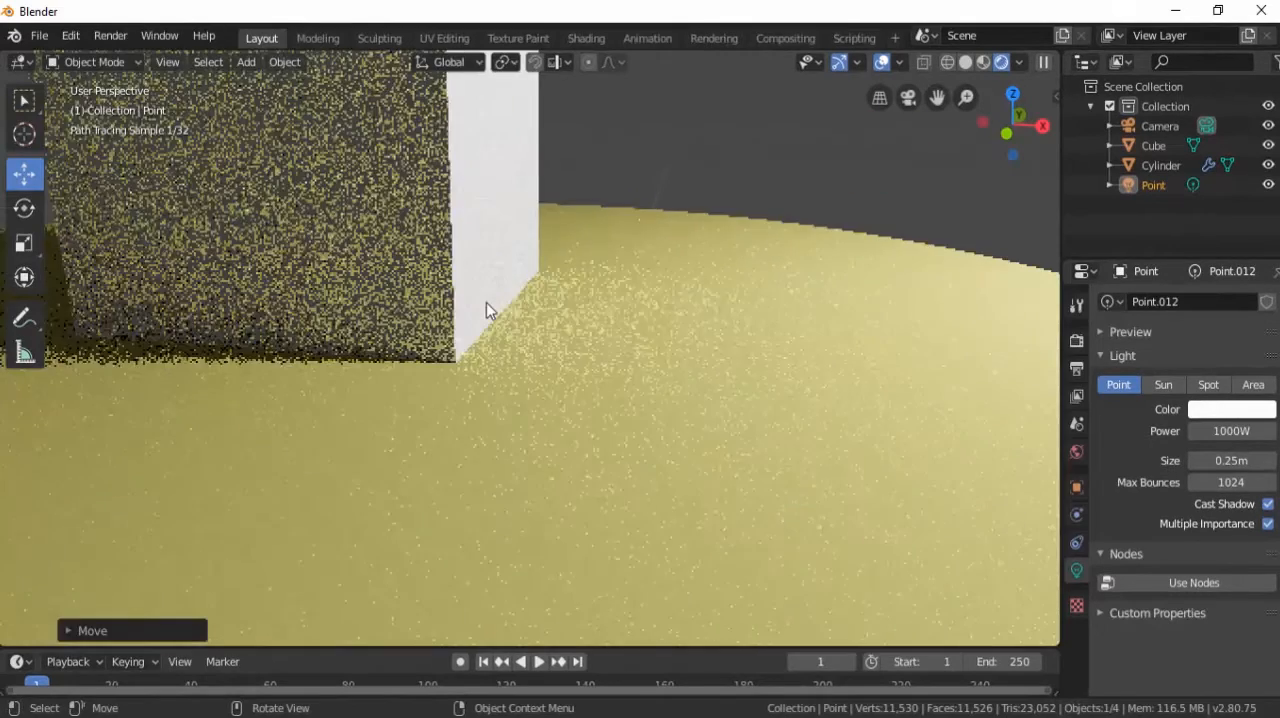
scroll(486, 304, "down", 5)
scroll(486, 310, "up", 7)
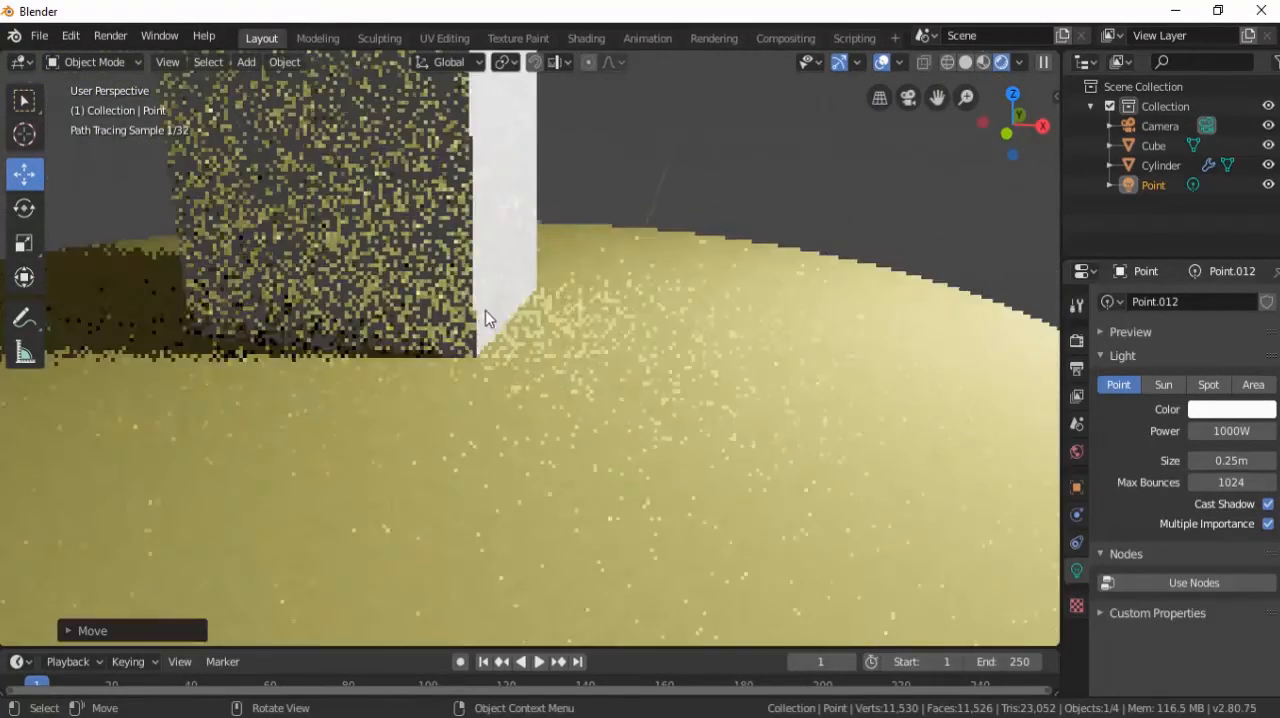
scroll(485, 317, "down", 7)
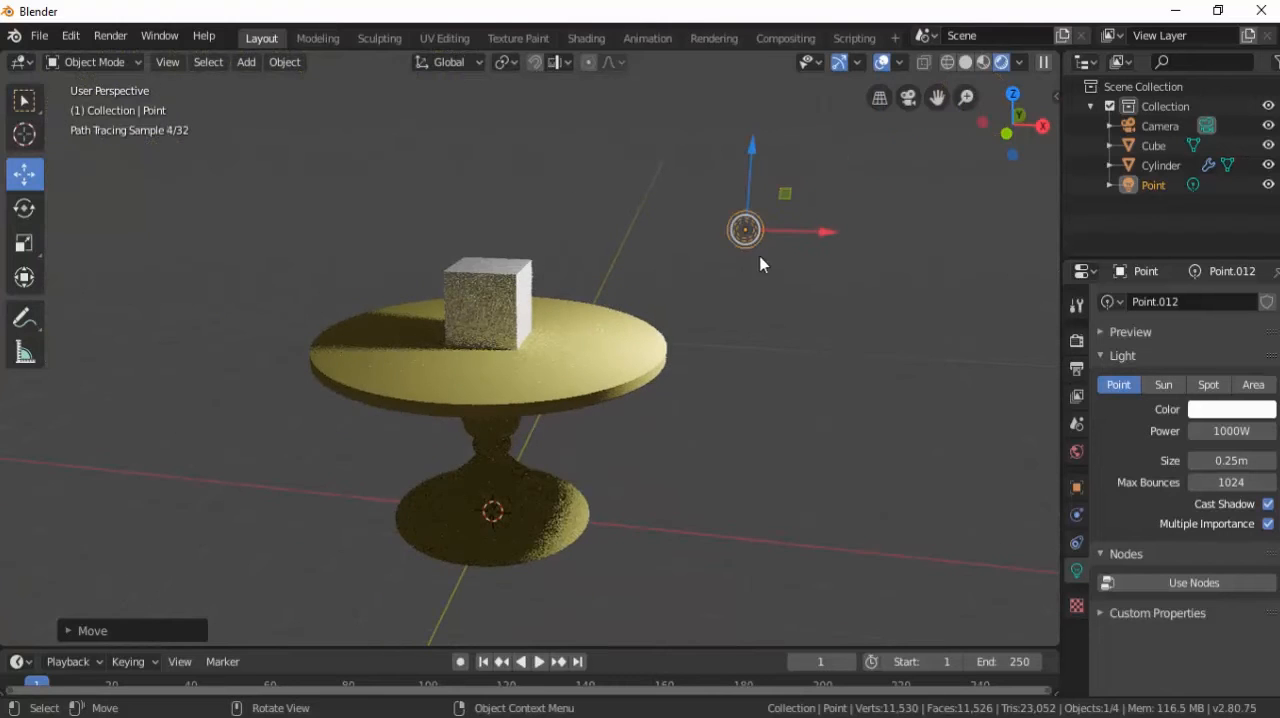
left_click_drag(826, 245, 852, 232)
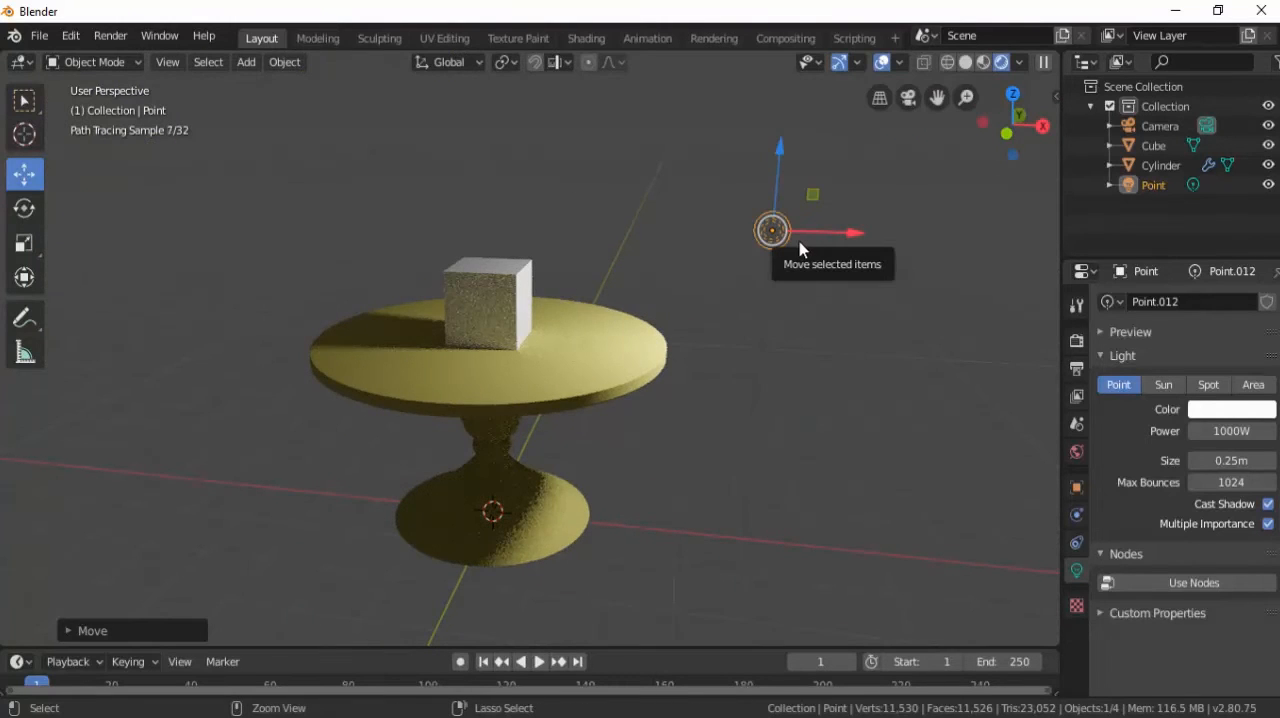
Duplicate the point light and move the copy along negative X to the opposite side of the table, above the tabletop.
key("ctrl+c")
key("ctrl+v")
key("g")
key("x")
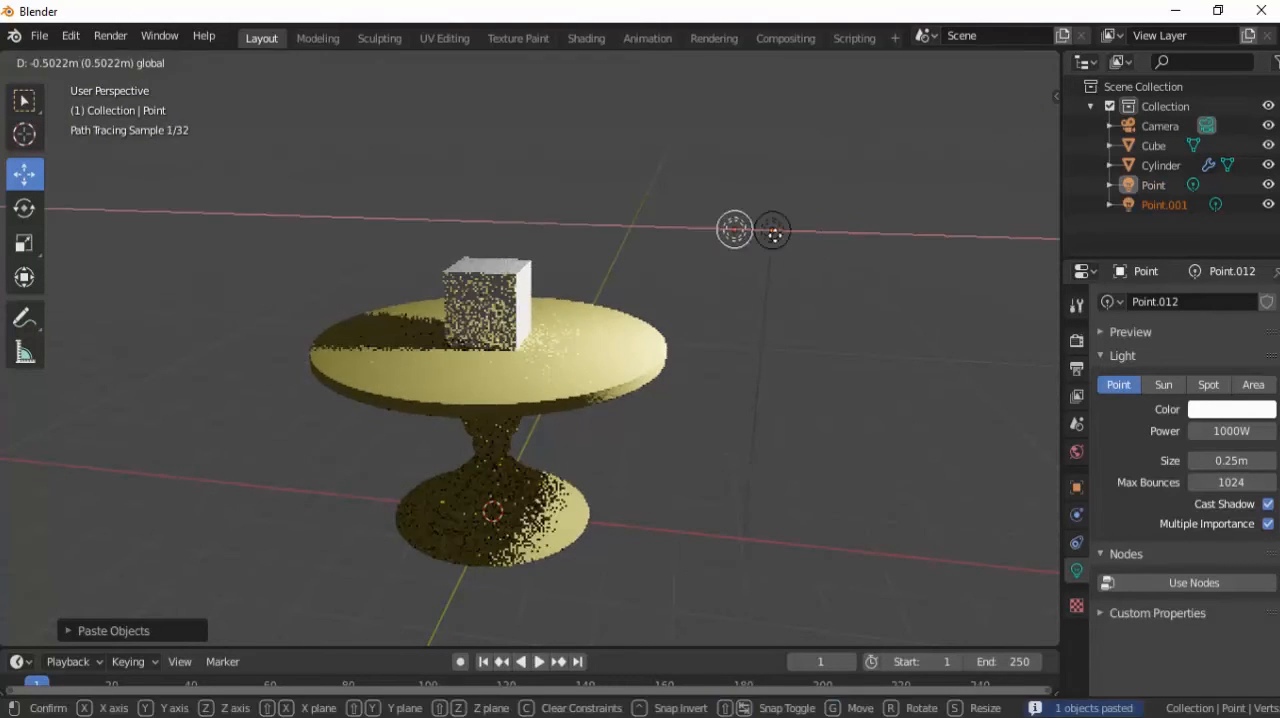
left_click(323, 229)
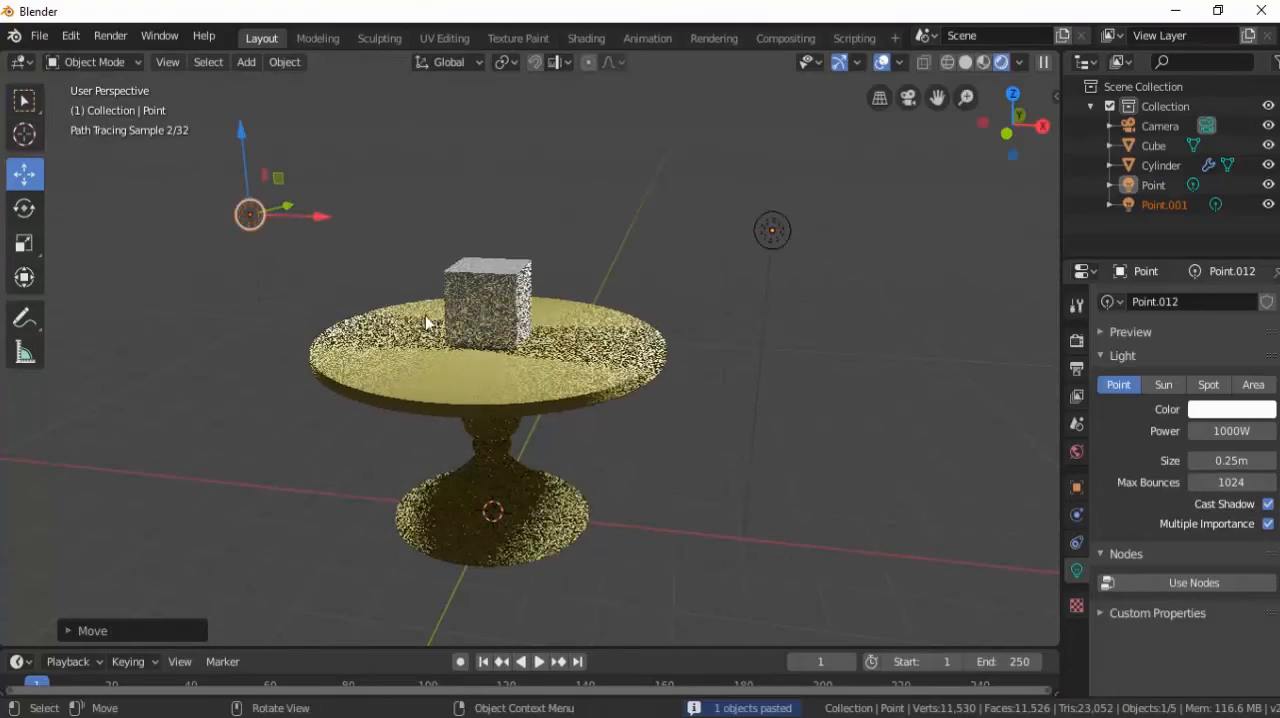
Duplicate the second point light and place the copy out on the negative Y side of the table.
scroll(518, 352, "up", 2)
scroll(518, 352, "up", 3)
scroll(520, 350, "down", 4)
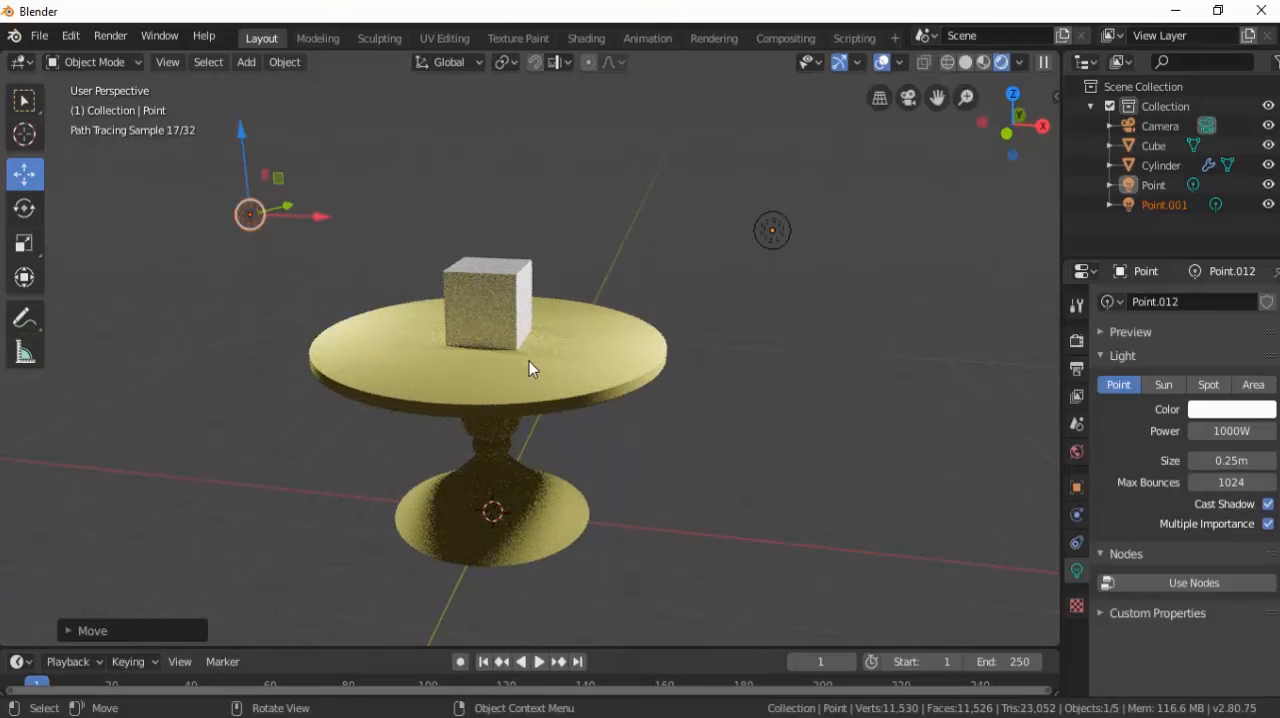
middle_click_drag(532, 366, 423, 378)
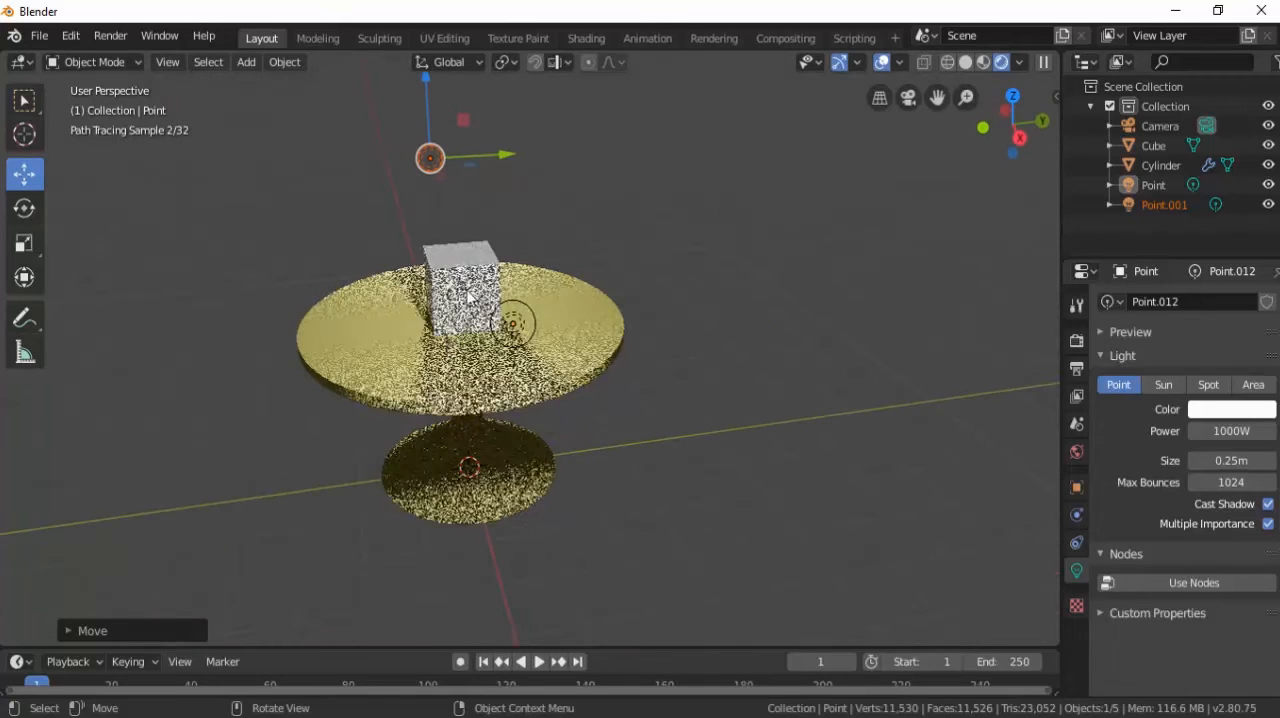
key("ctrl+c")
key("ctrl+v")
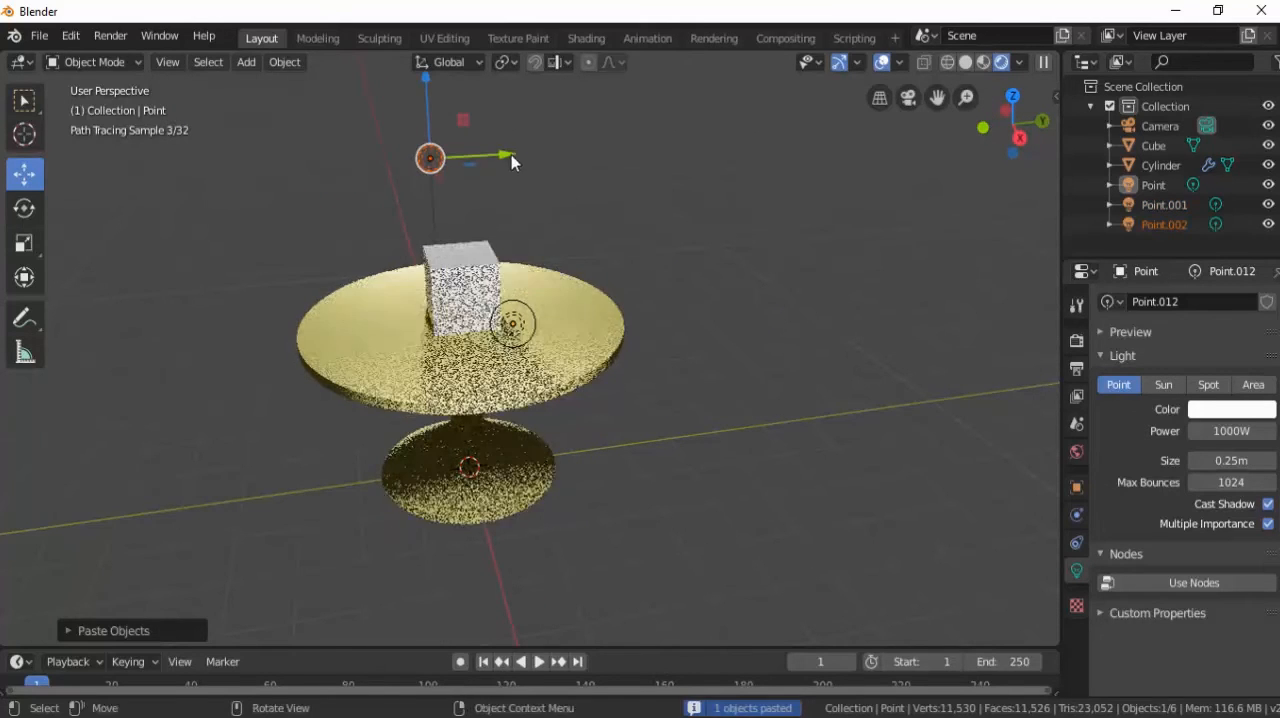
key("g")
left_click(181, 201)
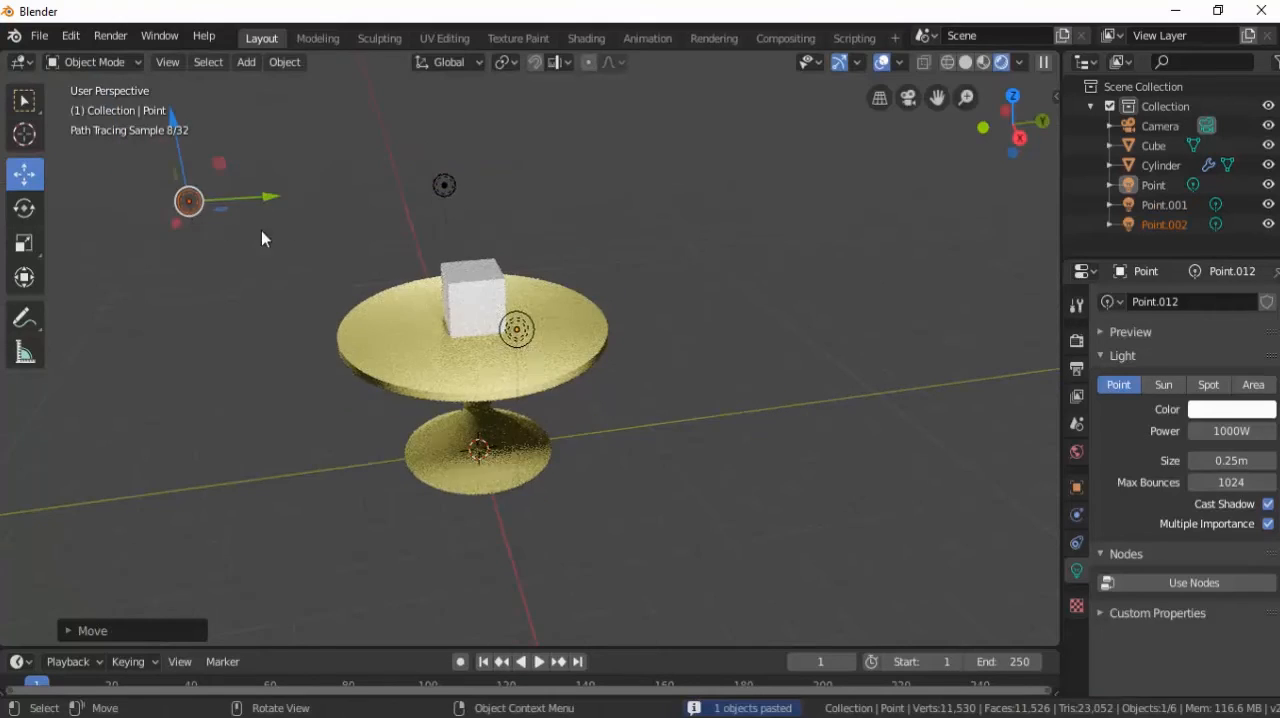
Move the third point light about 4.7 m along positive X so it lights the front of the table.
middle_click_drag(263, 234, 200, 289)
key("g")
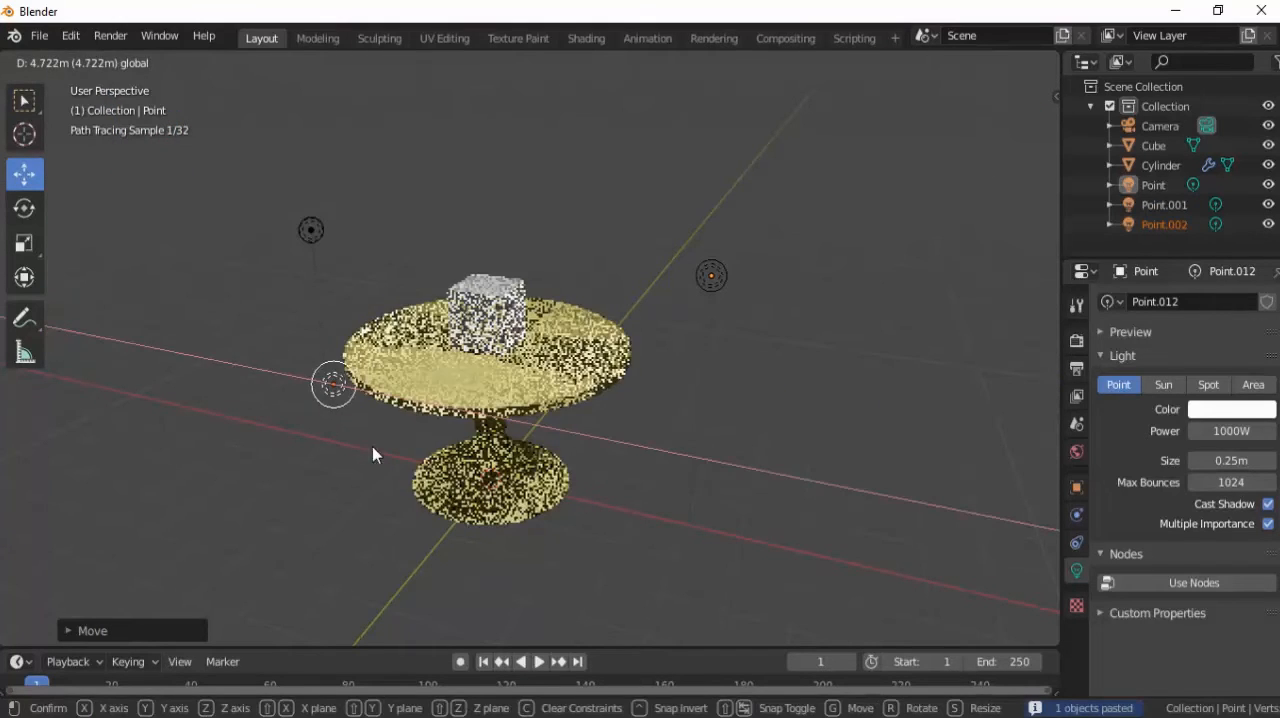
left_click(385, 445)
scroll(357, 377, "down", 2)
mouse_move(415, 343)
left_mouse_down()
mouse_move(424, 403)
mouse_move(398, 461)
left_mouse_up()
scroll(482, 380, "up", 6)
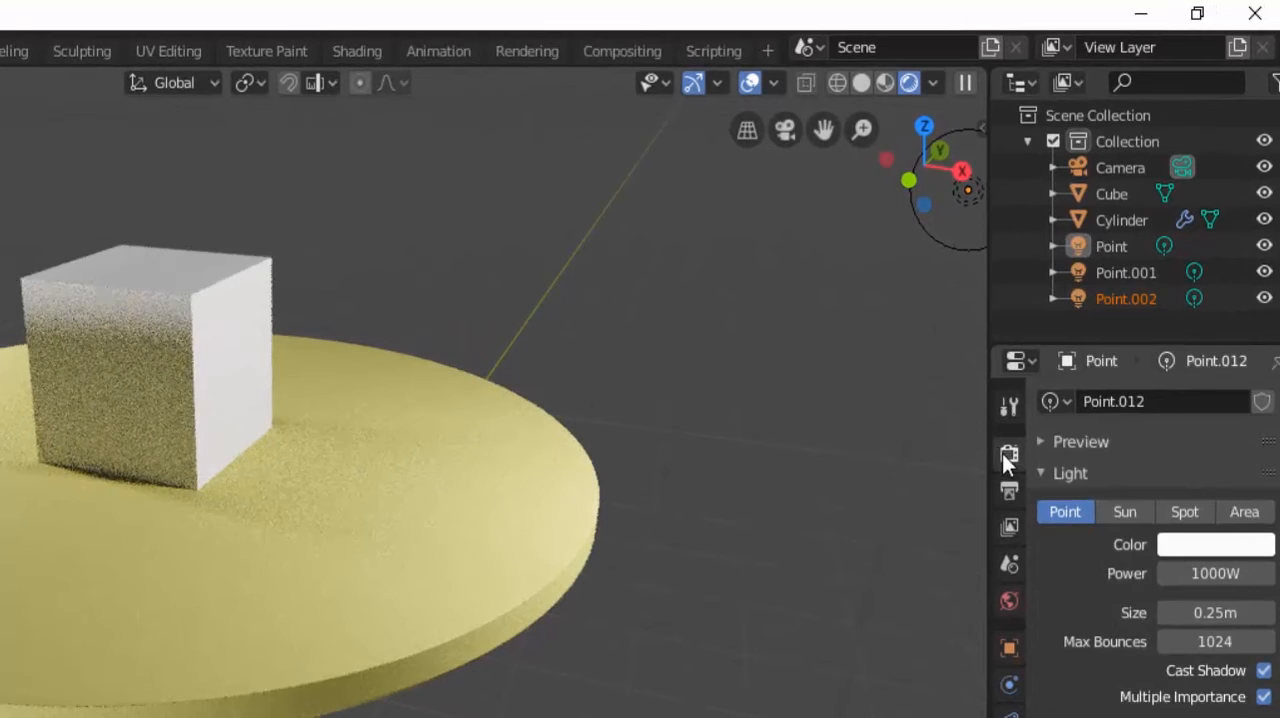
Check the Cycles render sampling settings and render the scene as a still image with 128 samples.
left_click(1035, 400)
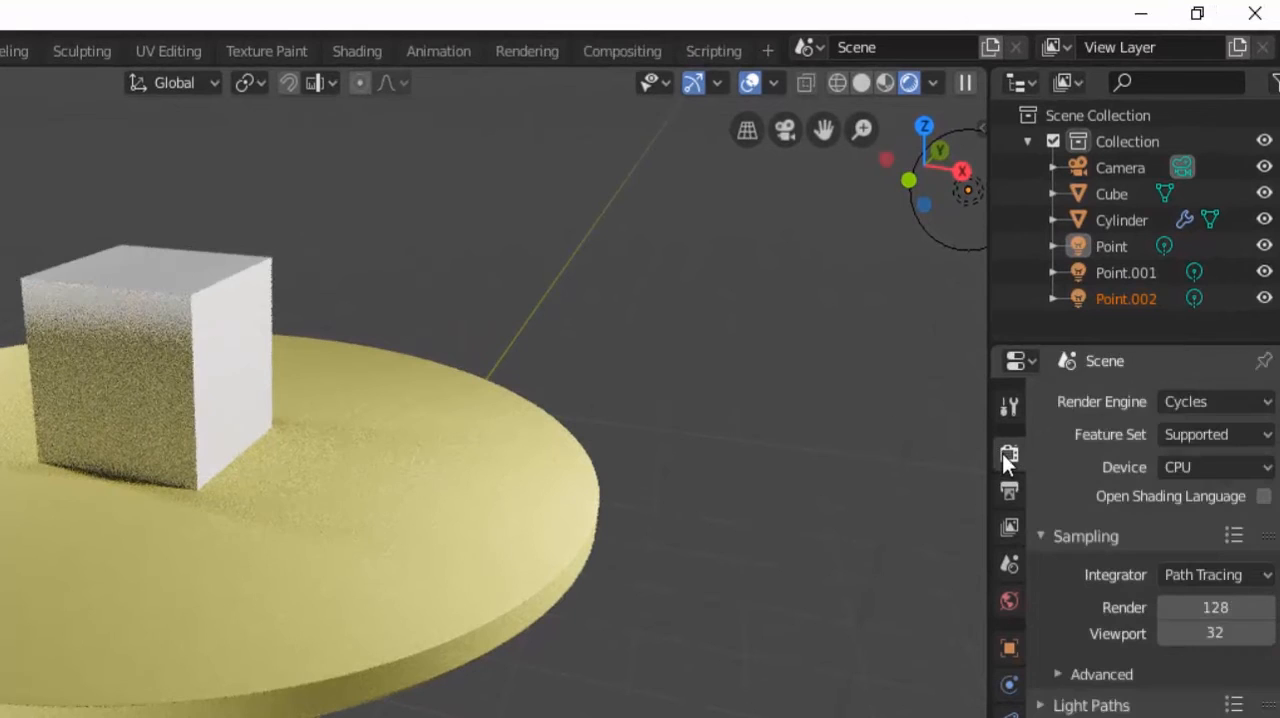
left_click(1216, 607)
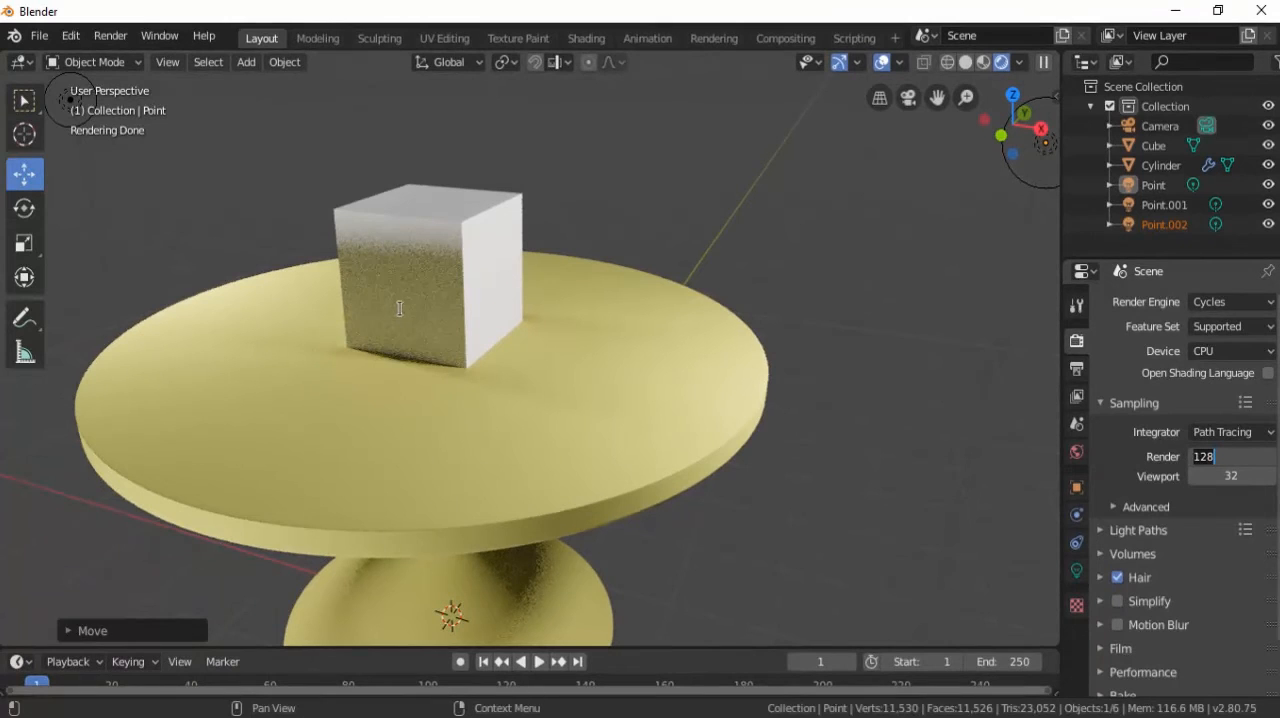
left_click(124, 36)
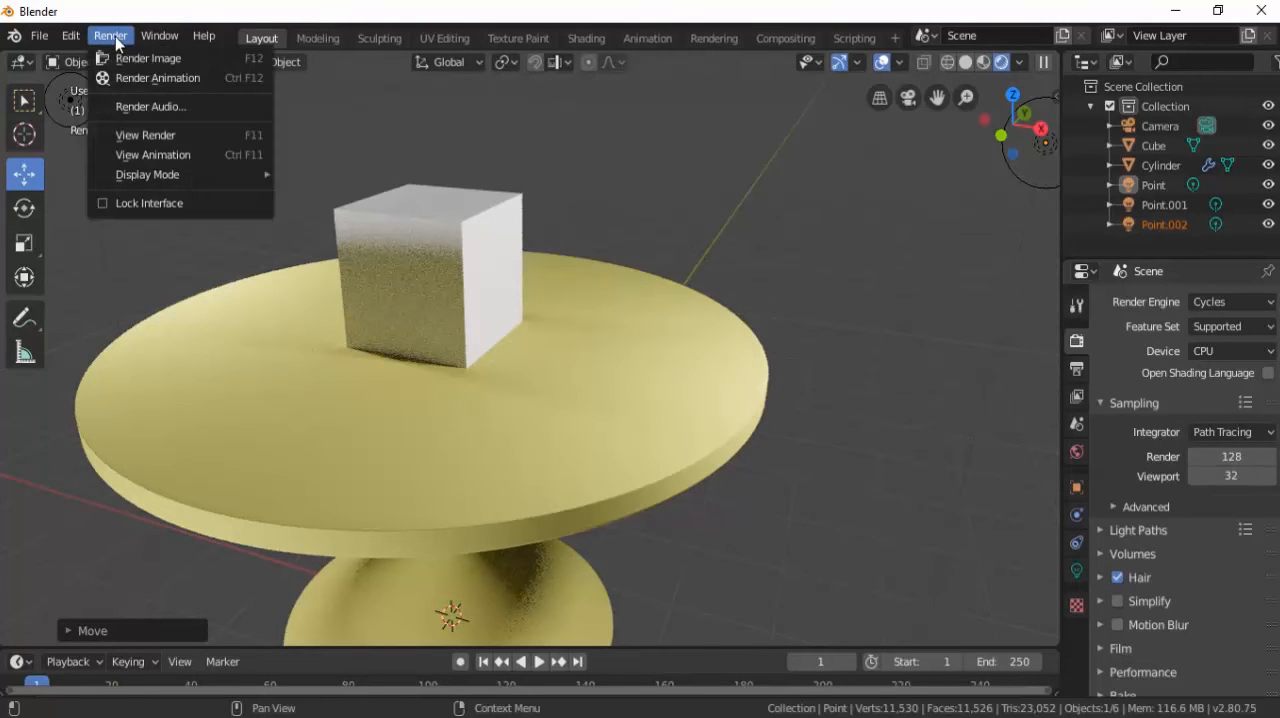
left_click(132, 57)
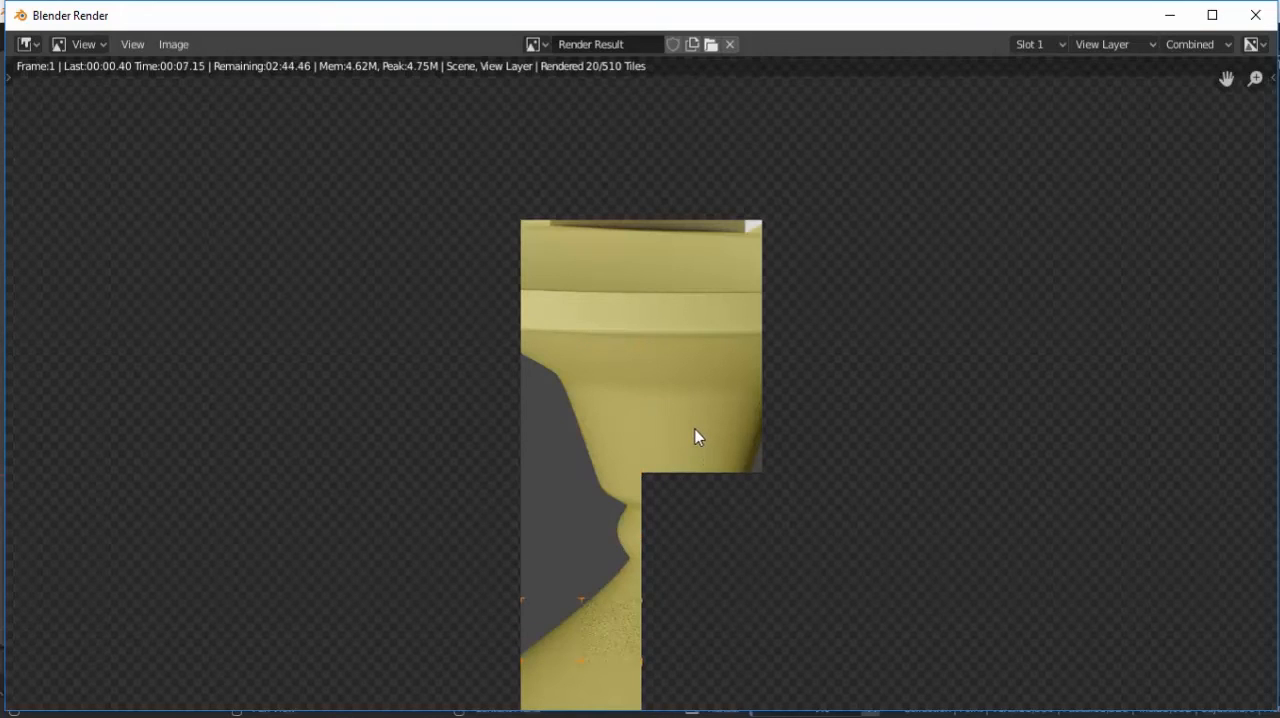
scroll(691, 419, "down", 2)
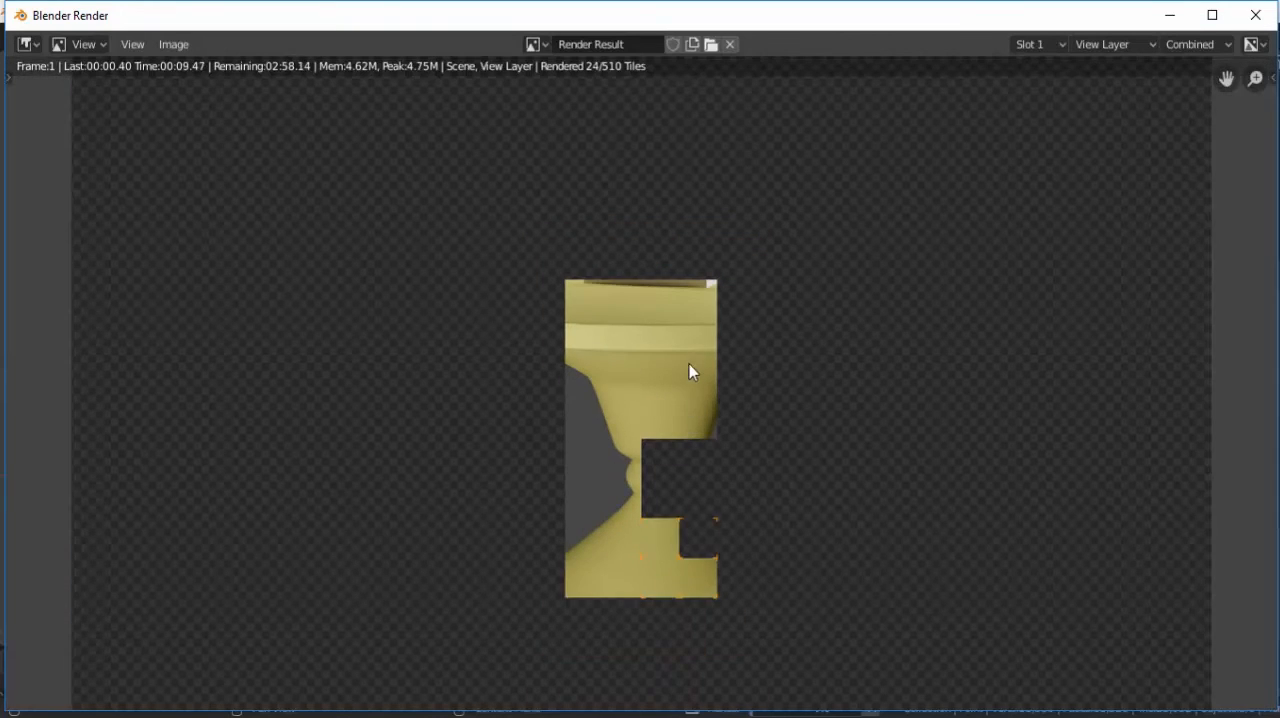
scroll(689, 364, "down", 1)
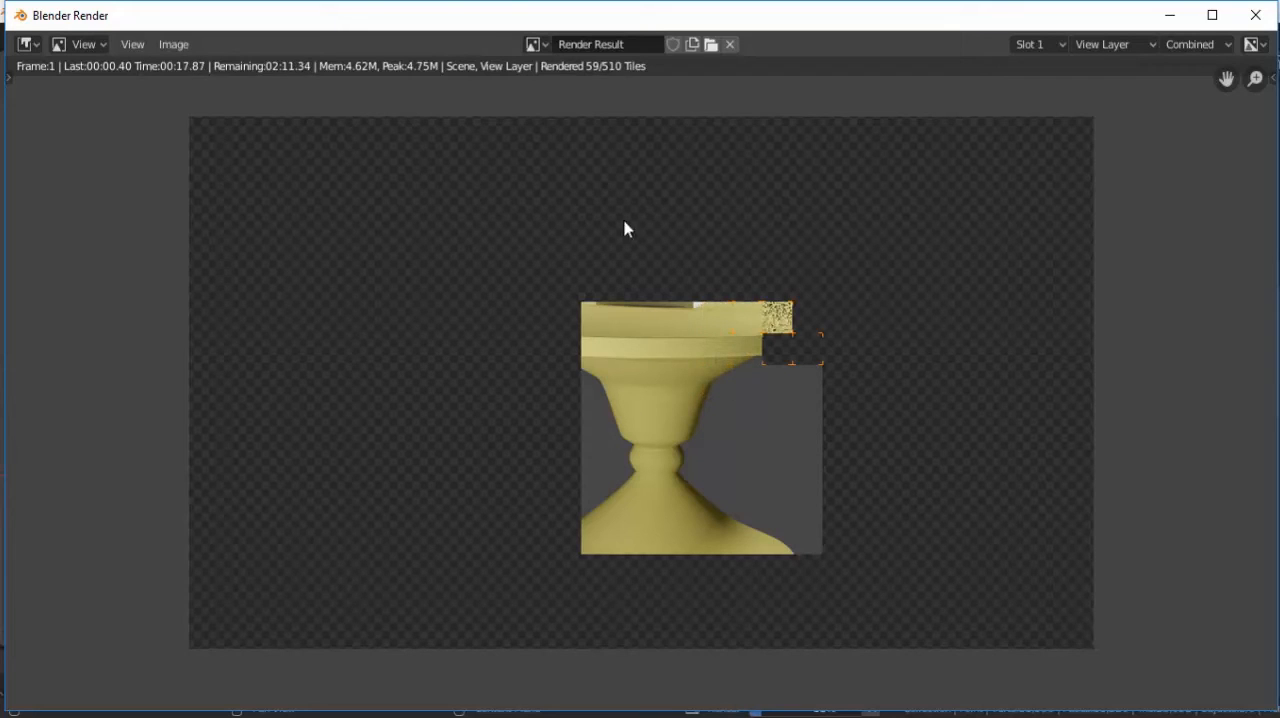
left_click(181, 45)
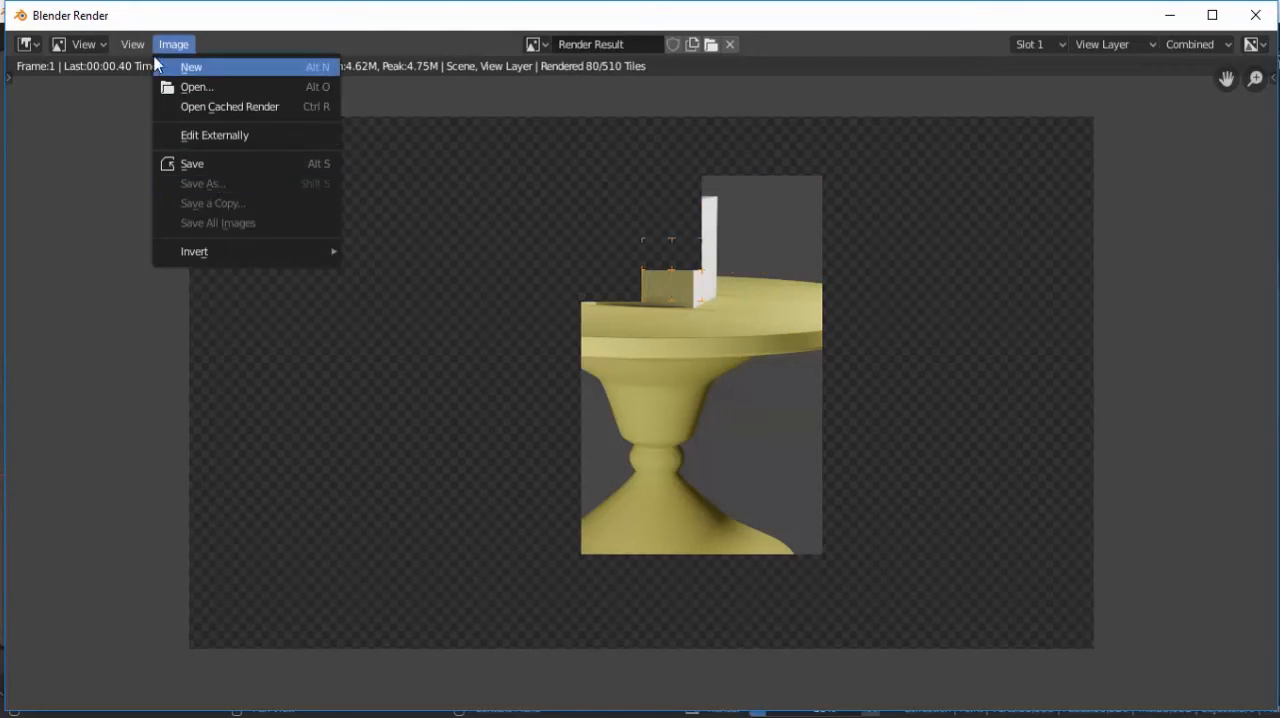
left_click(163, 43)
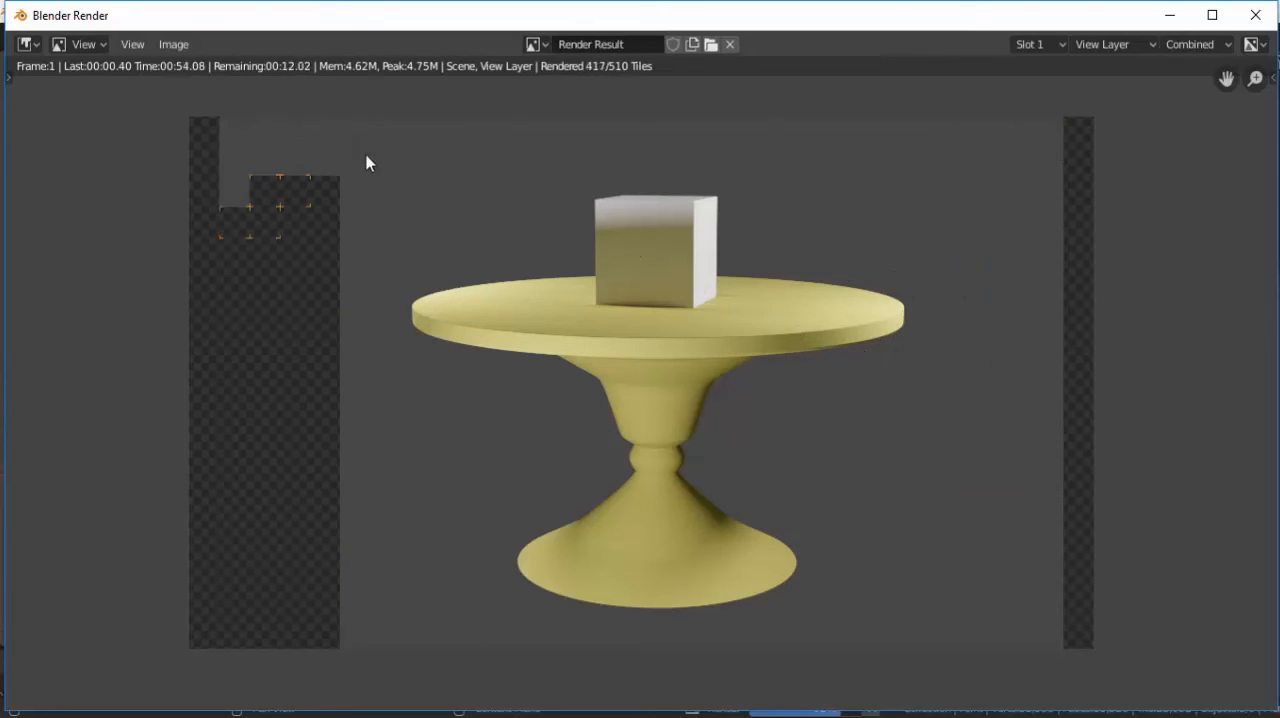
Save the rendered image to the Desktop as Test Render Cycles.png, and close the render window.
left_click(172, 45)
left_click(215, 161)
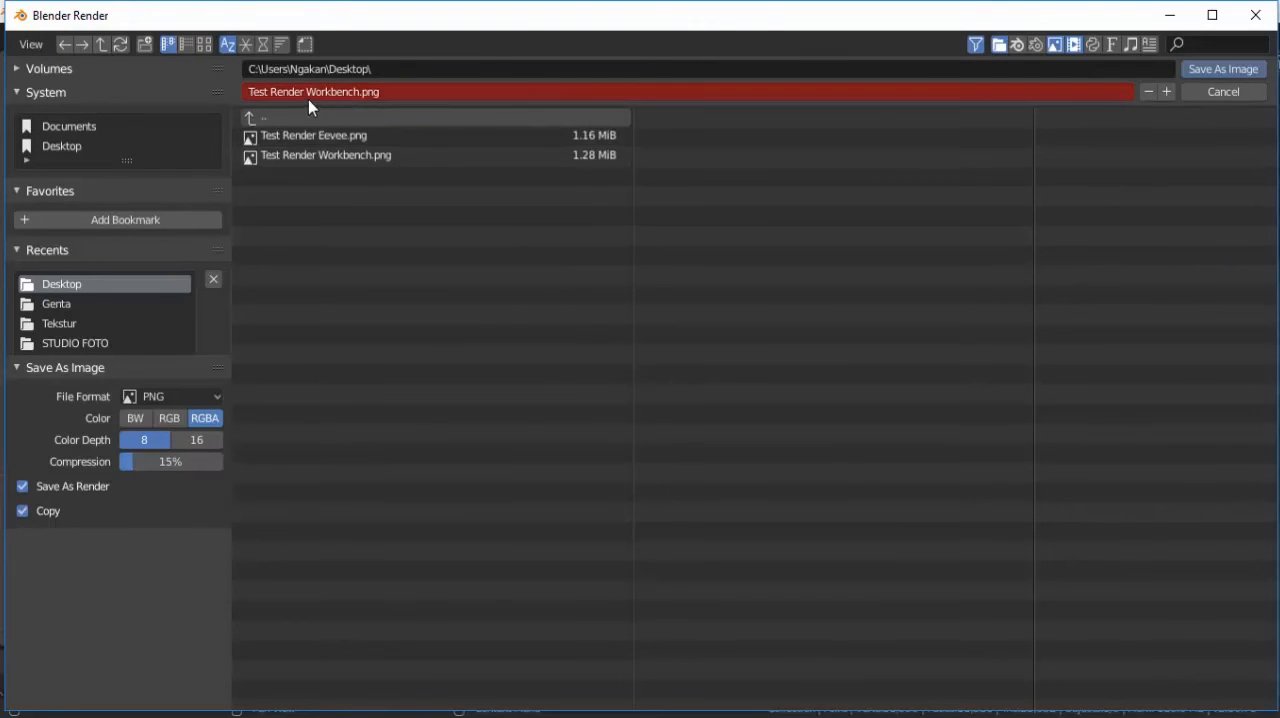
left_click(358, 91)
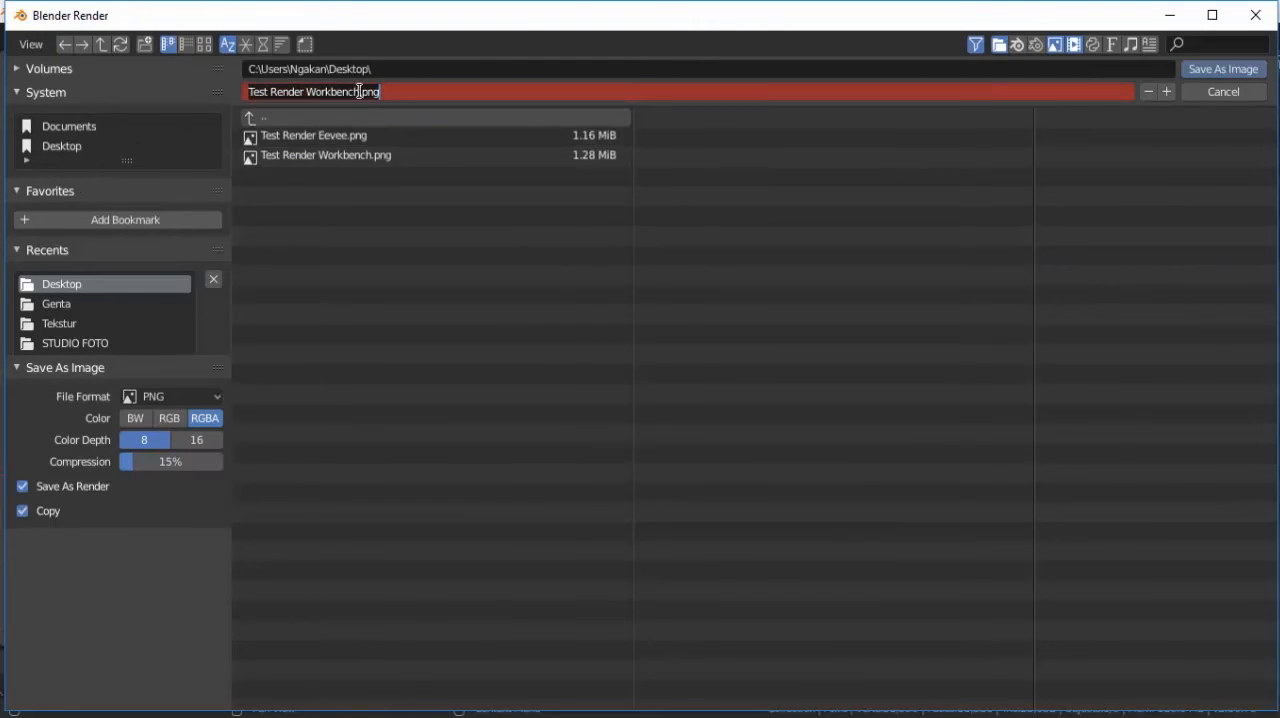
left_click_drag(390, 91, 322, 91)
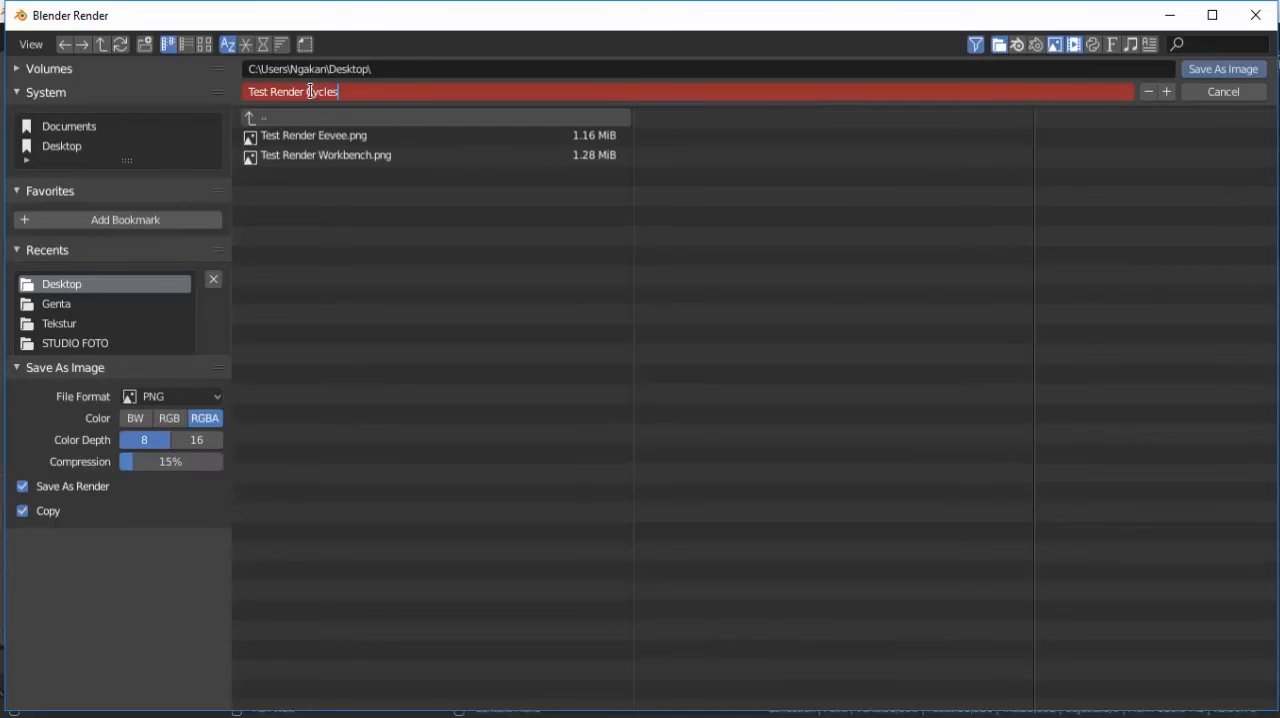
left_click(1203, 70)
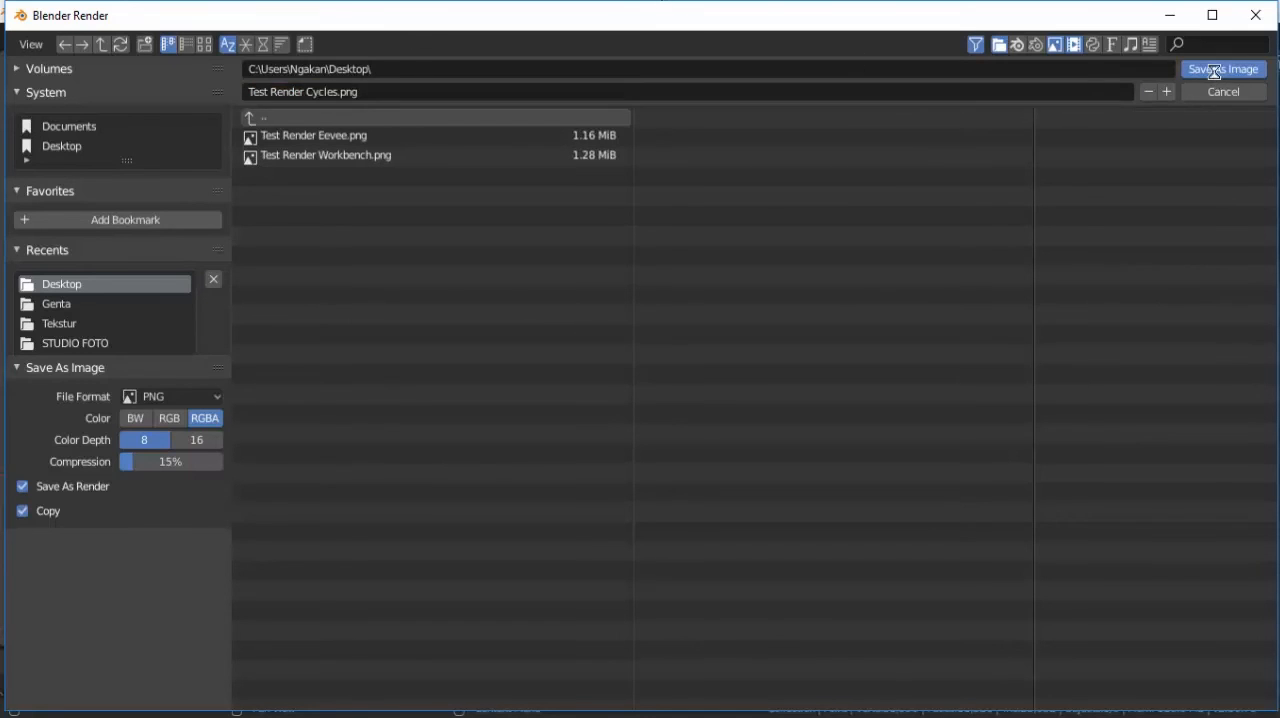
left_click(1214, 70)
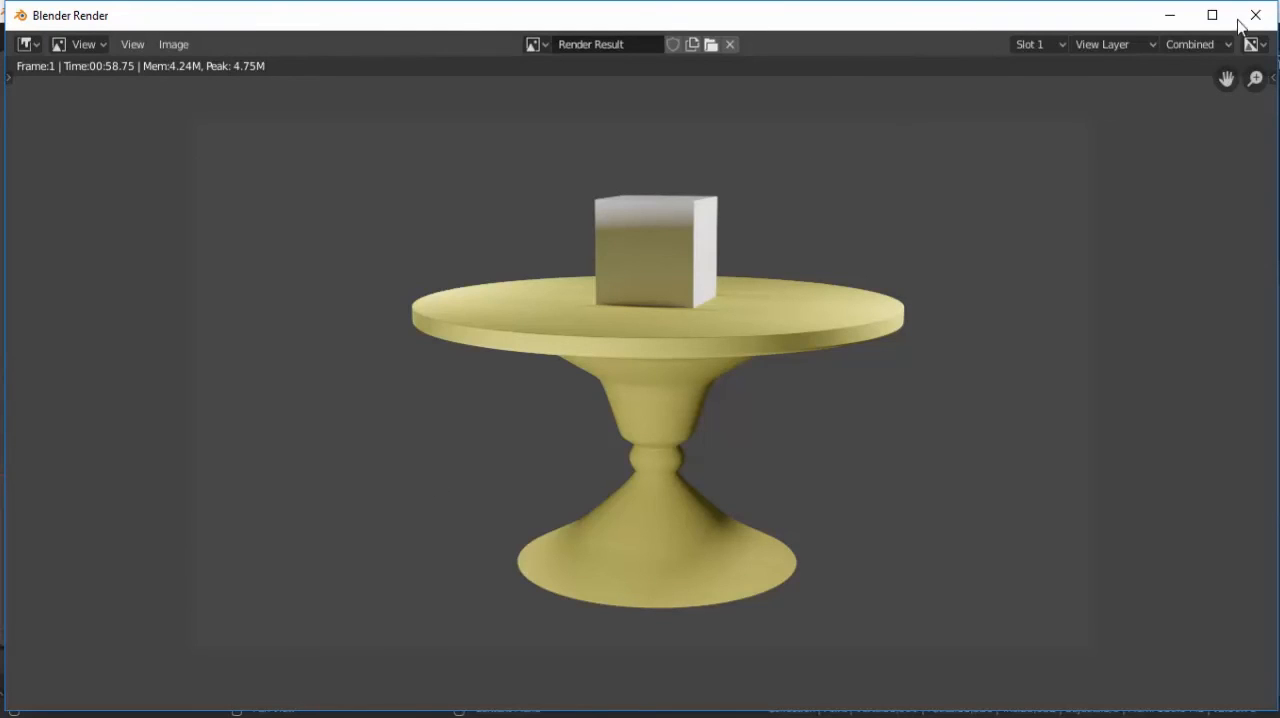
left_click(1254, 16)
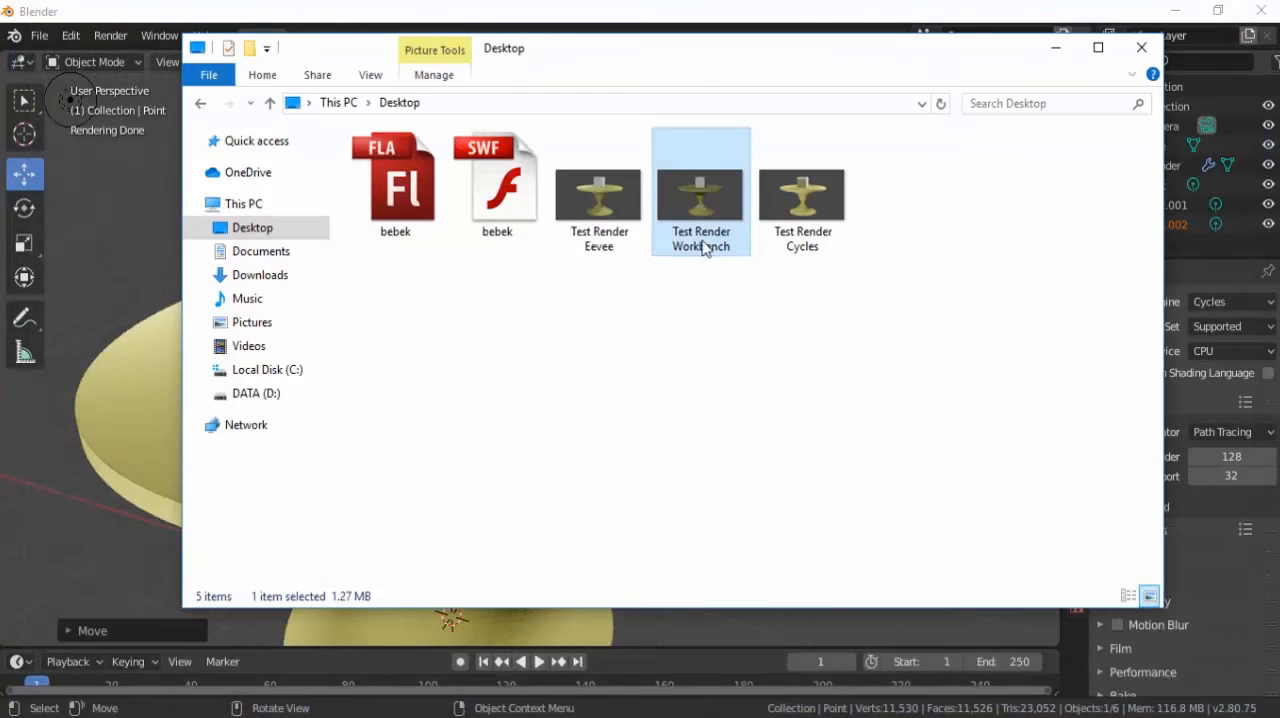
Compare the Test Render Cycles image from the Desktop with the Workbench and Eevee renders, and return to the cube in Blender.
double_click(800, 205)
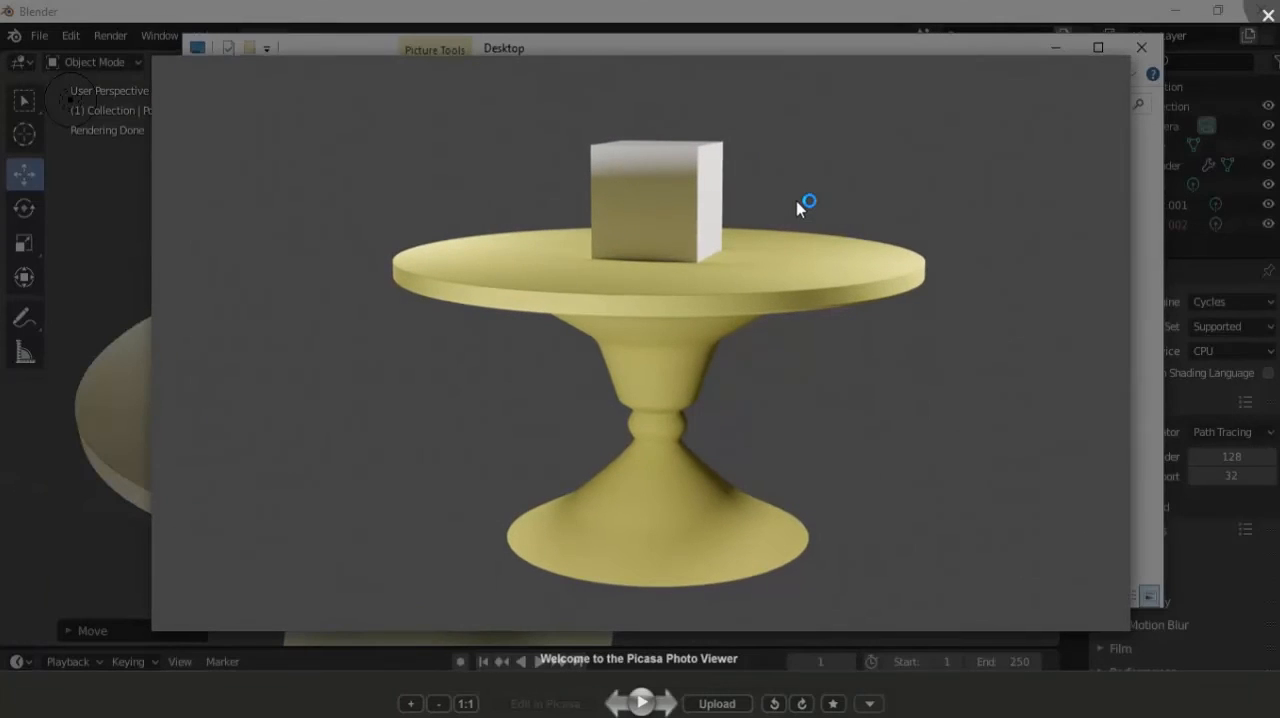
scroll(683, 265, "up", 4)
key("Left")
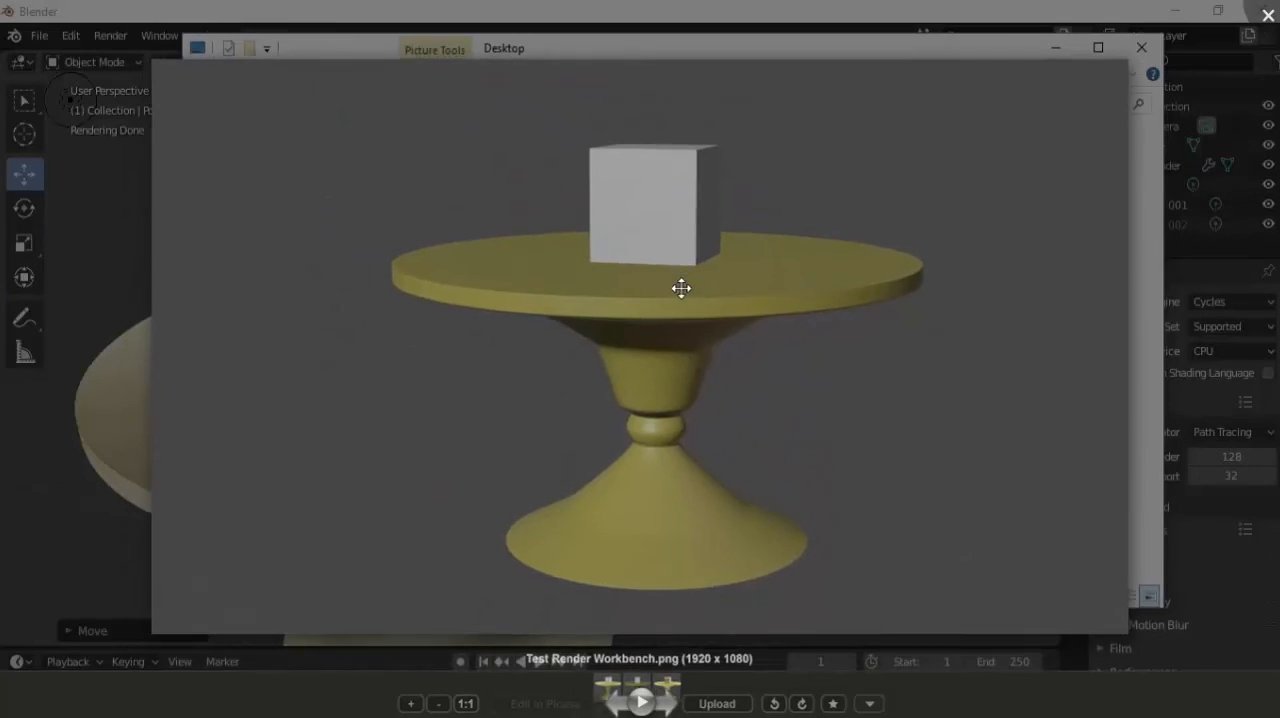
key("Left")
scroll(681, 290, "up", 4)
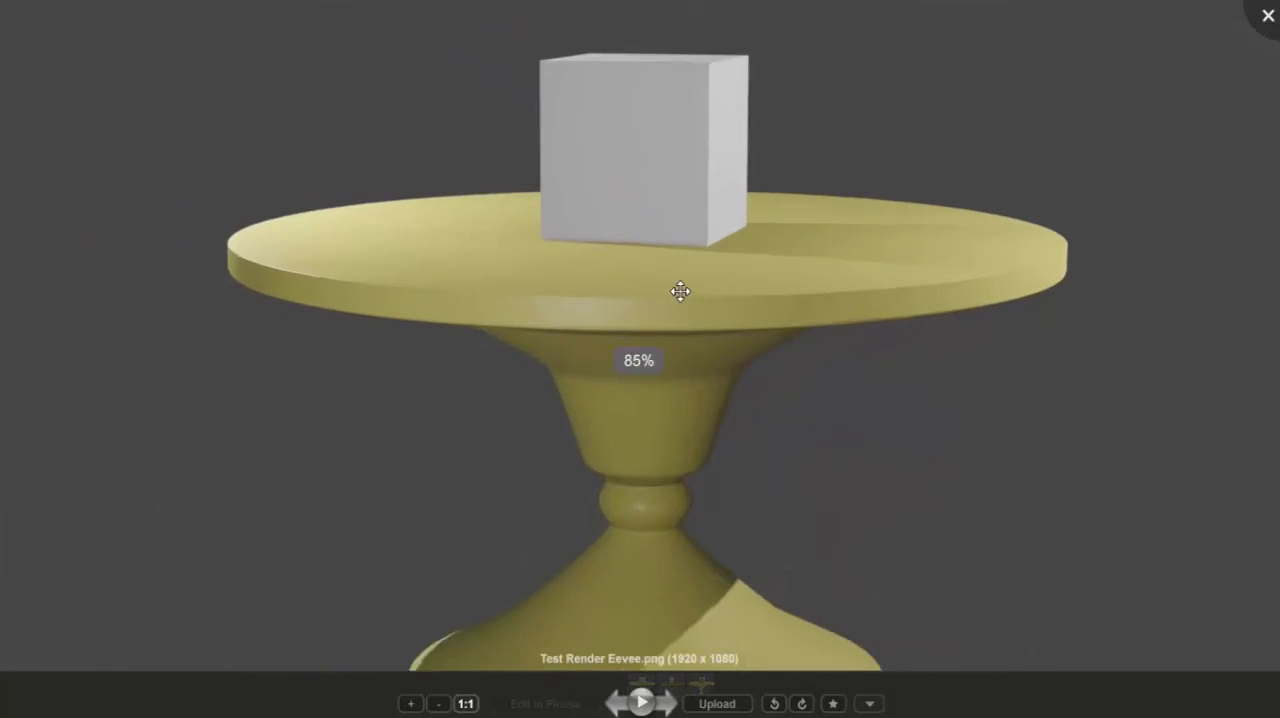
left_click(1273, 17)
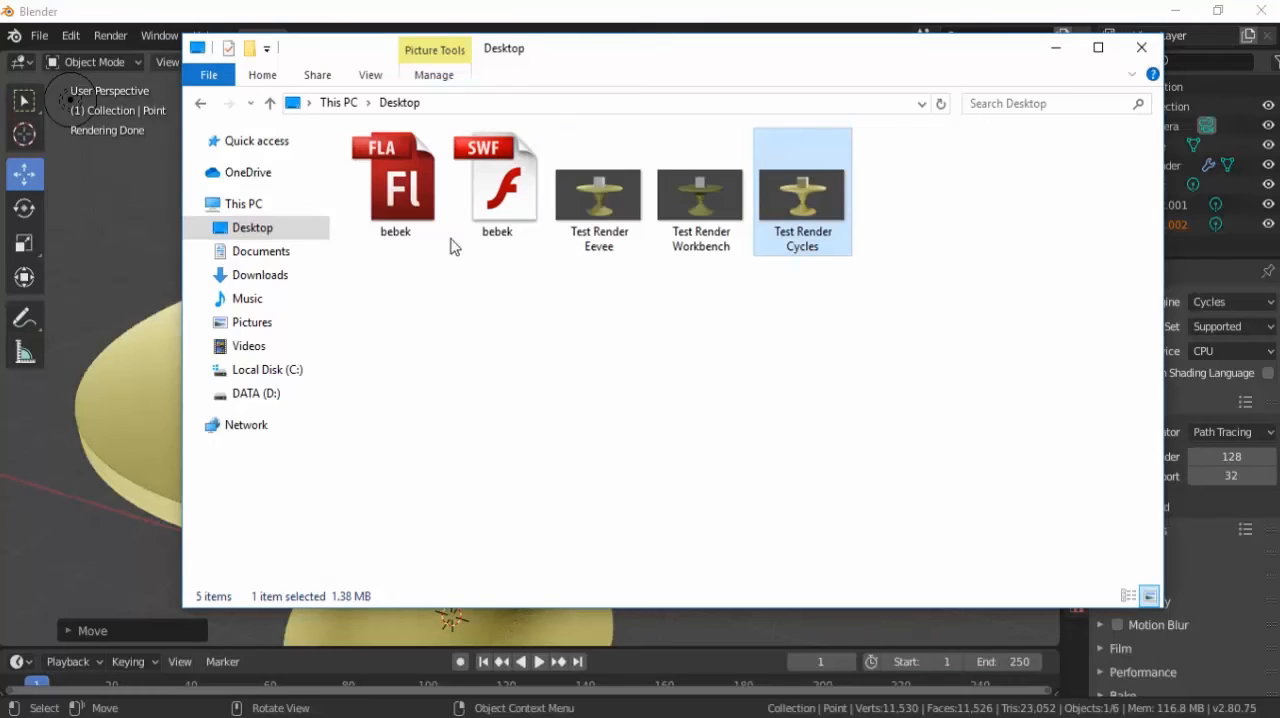
left_click(160, 258)
left_click(447, 291)
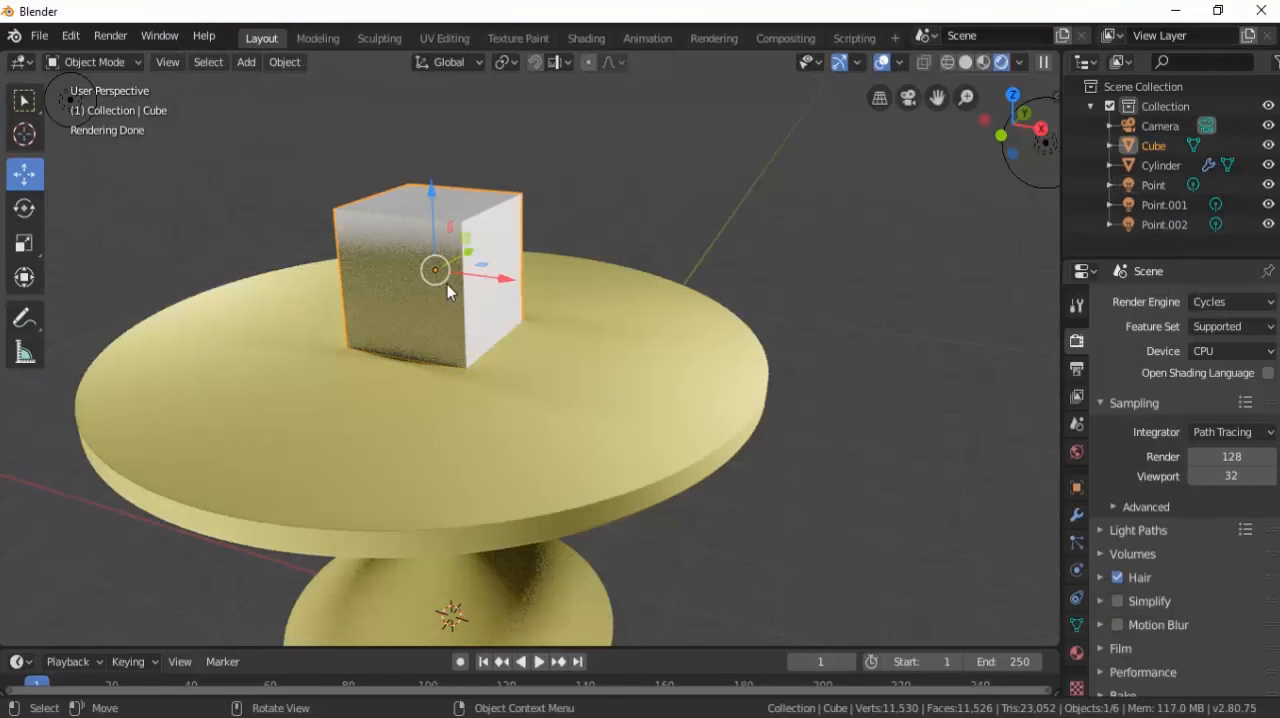
Delete all three point lights from the scene.
scroll(451, 311, "down", 3)
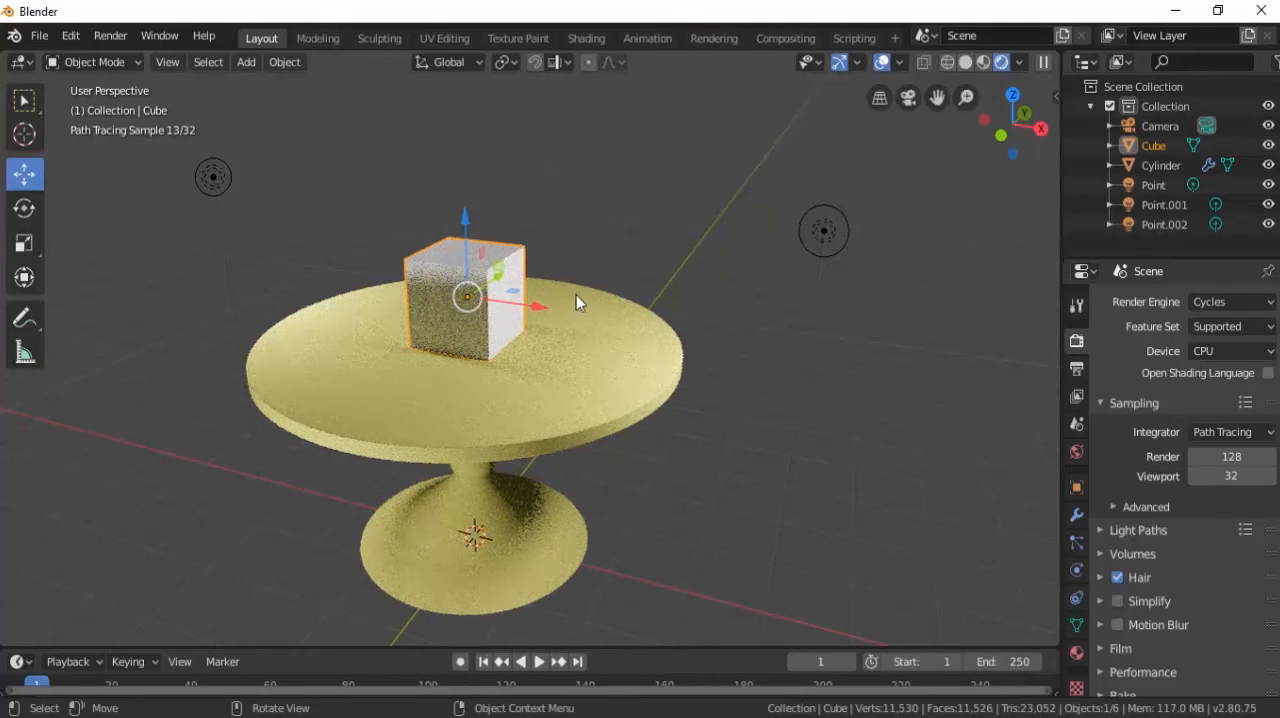
scroll(759, 262, "down", 1)
left_click(762, 256)
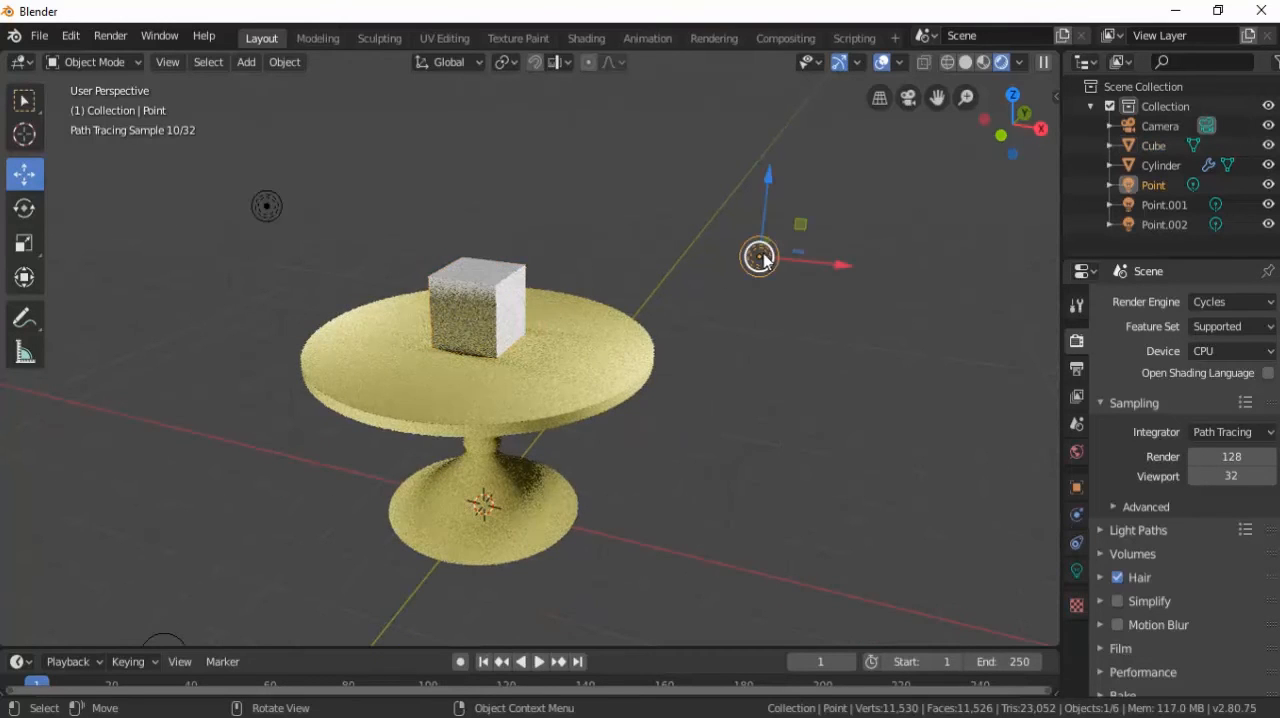
key("Delete")
left_click(267, 206)
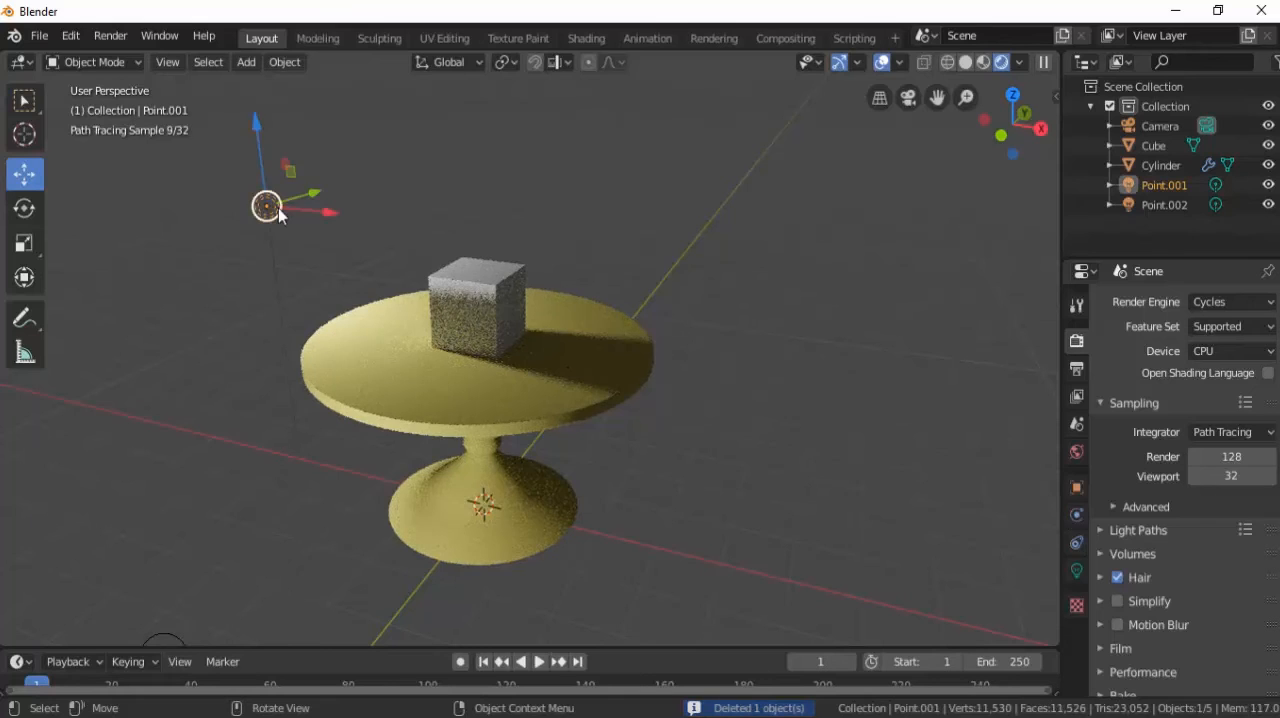
key("Delete")
scroll(336, 310, "down", 2)
left_click(319, 527)
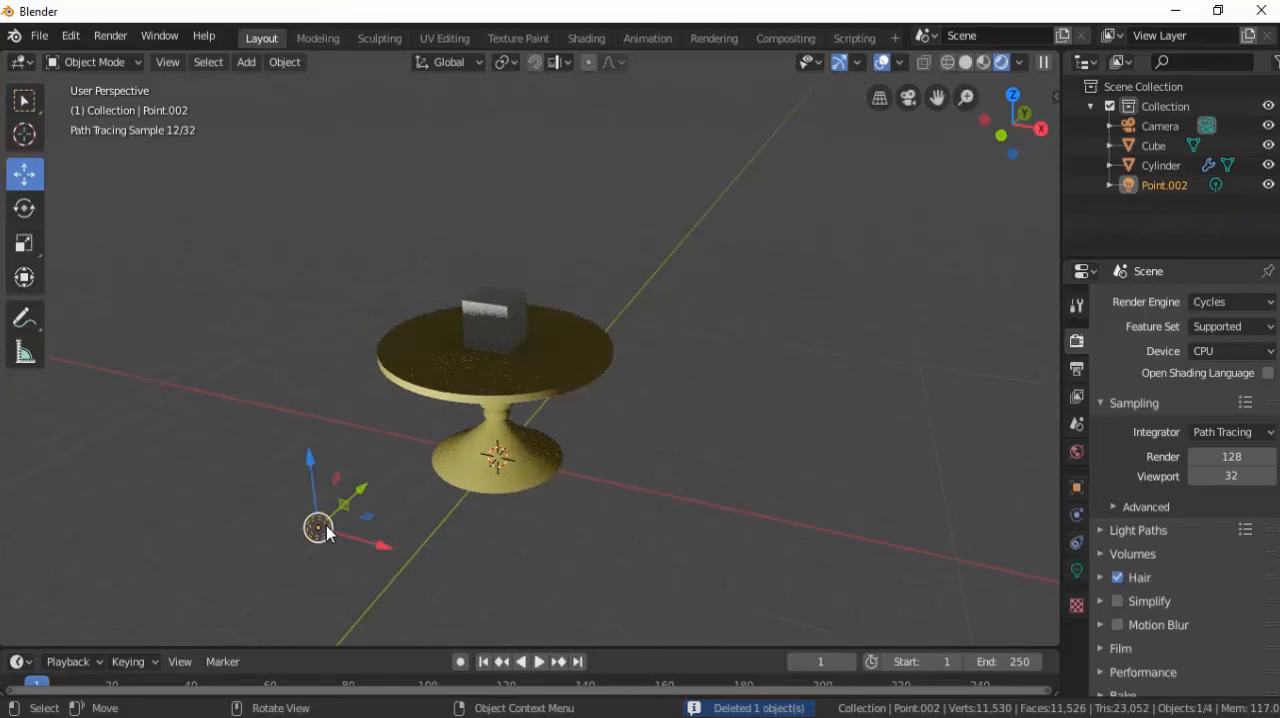
key("Delete")
Give the cube on the table a new material and set its surface shader to Emission.
scroll(488, 358, "up", 3)
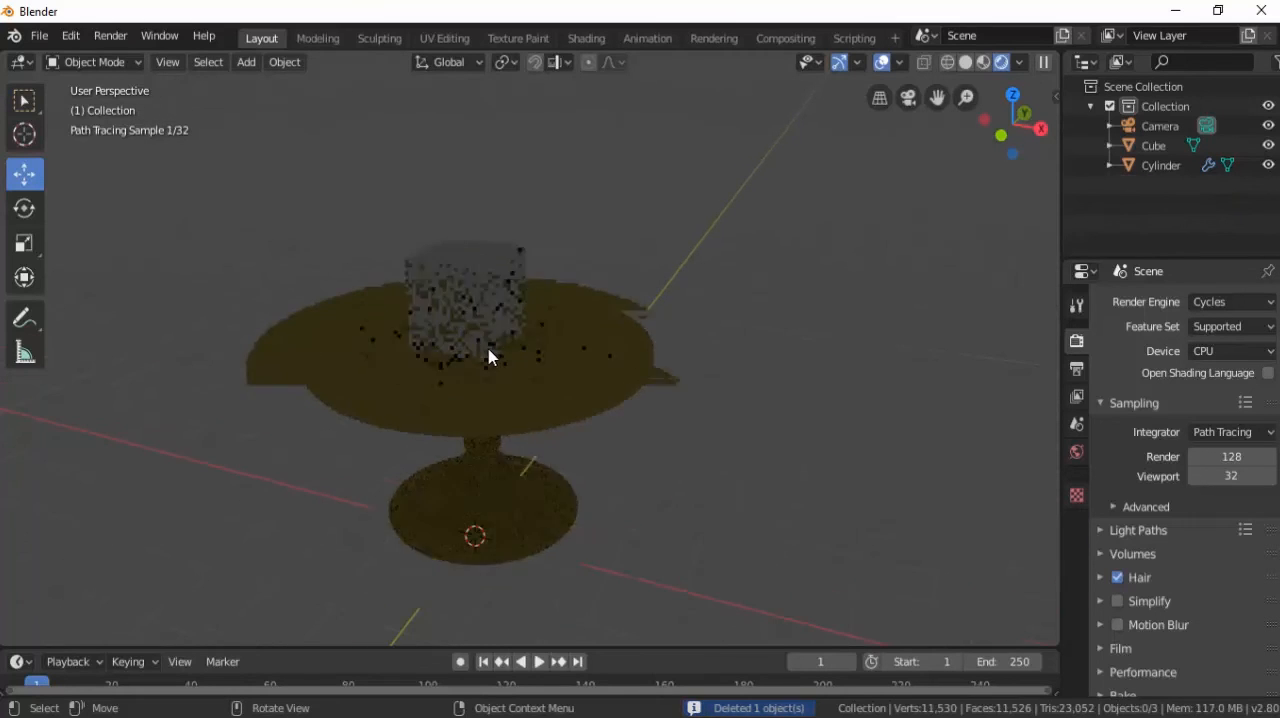
left_click(477, 297)
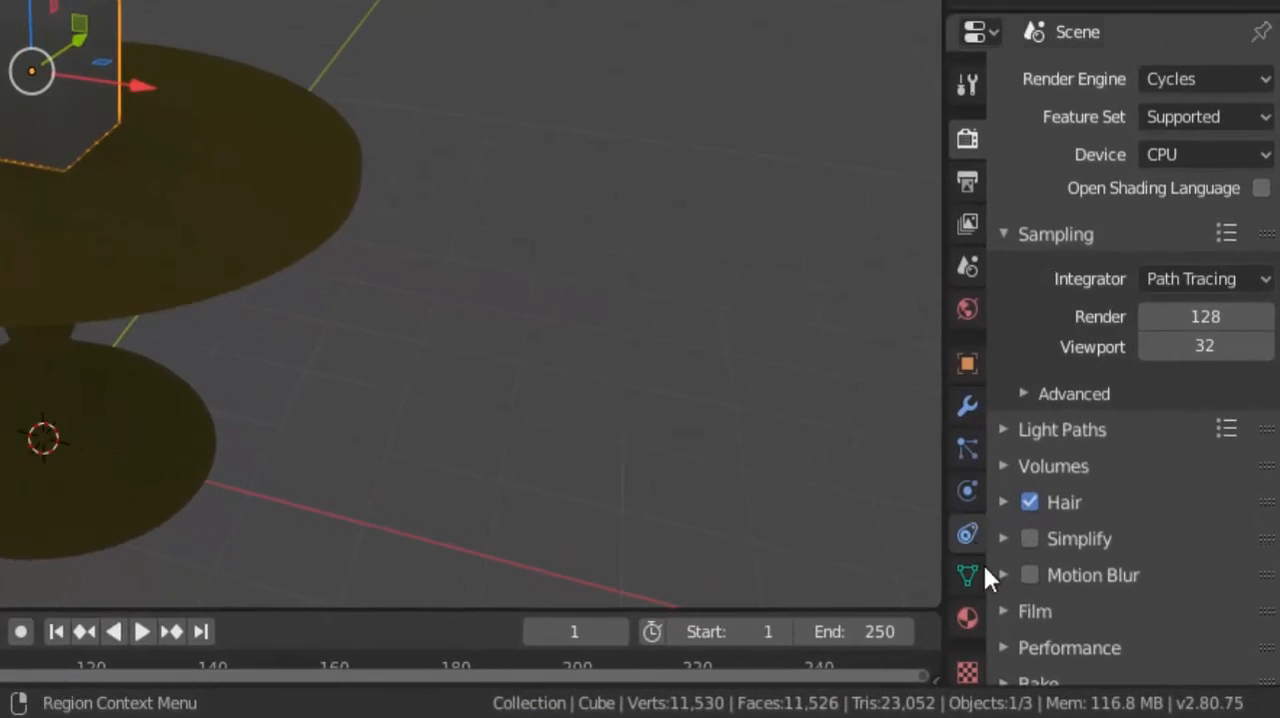
left_click(968, 617)
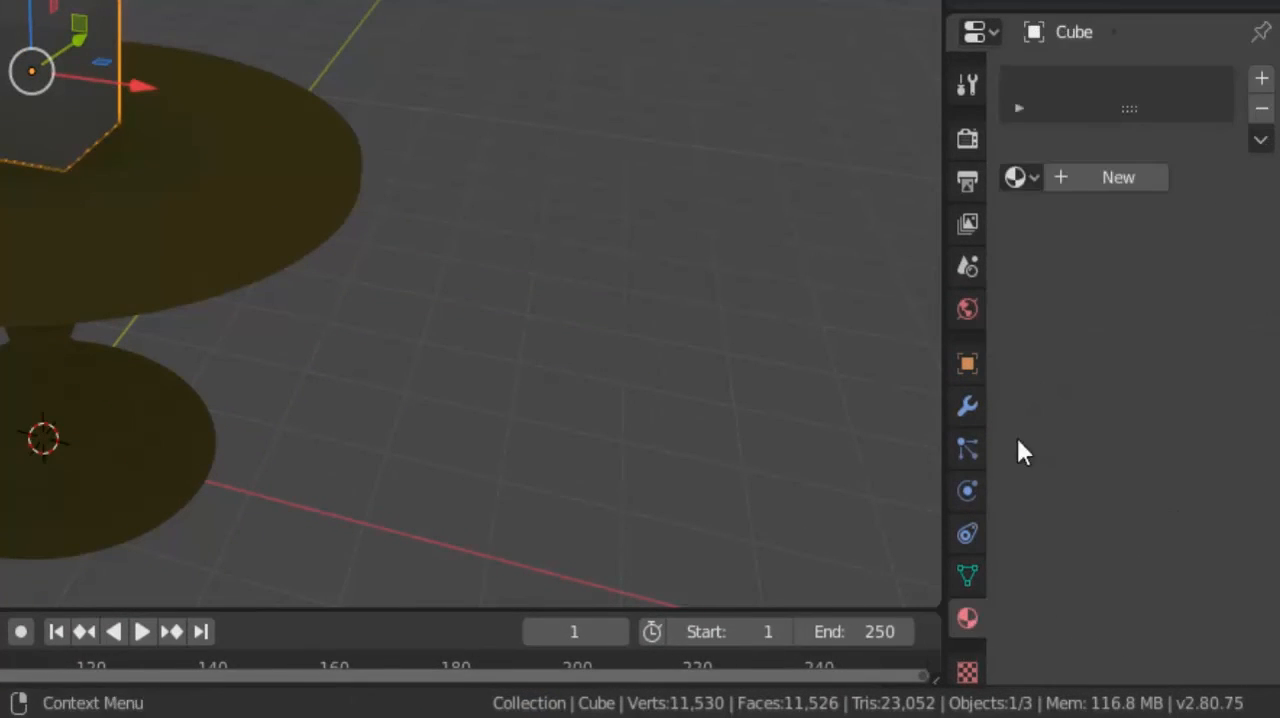
left_click(1090, 178)
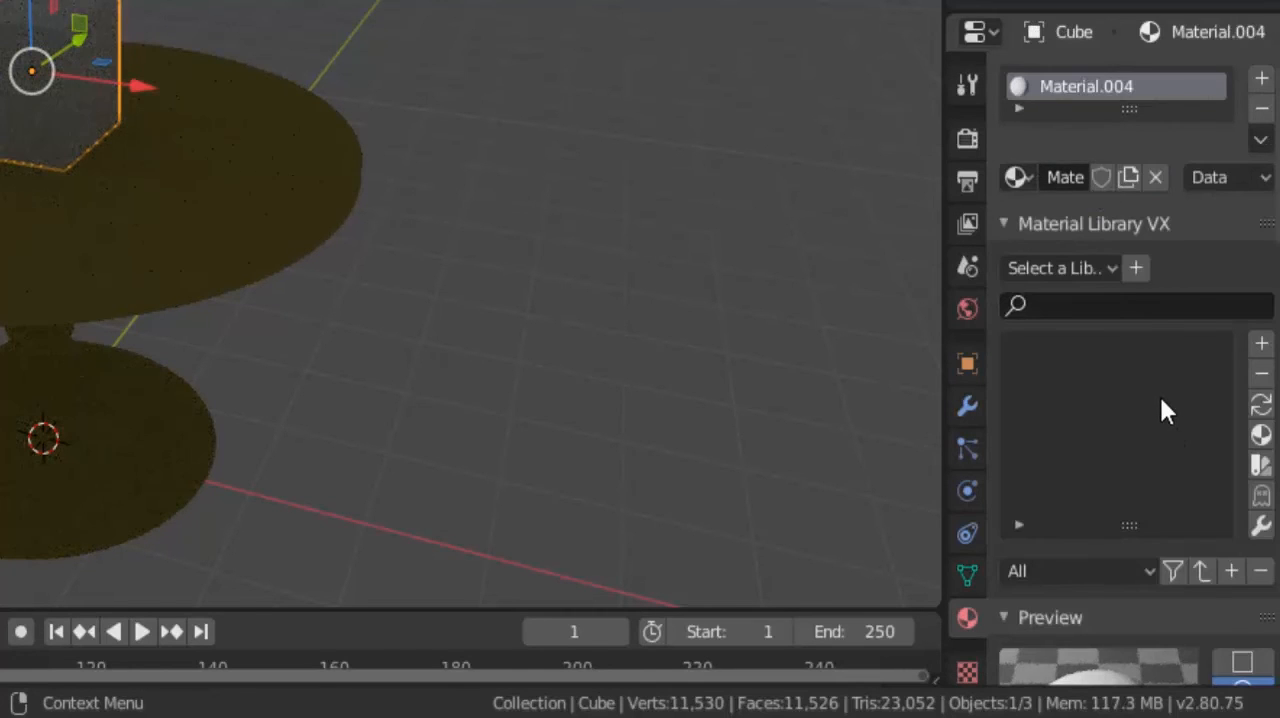
scroll(1160, 396, "down", 2)
scroll(1159, 394, "down", 12)
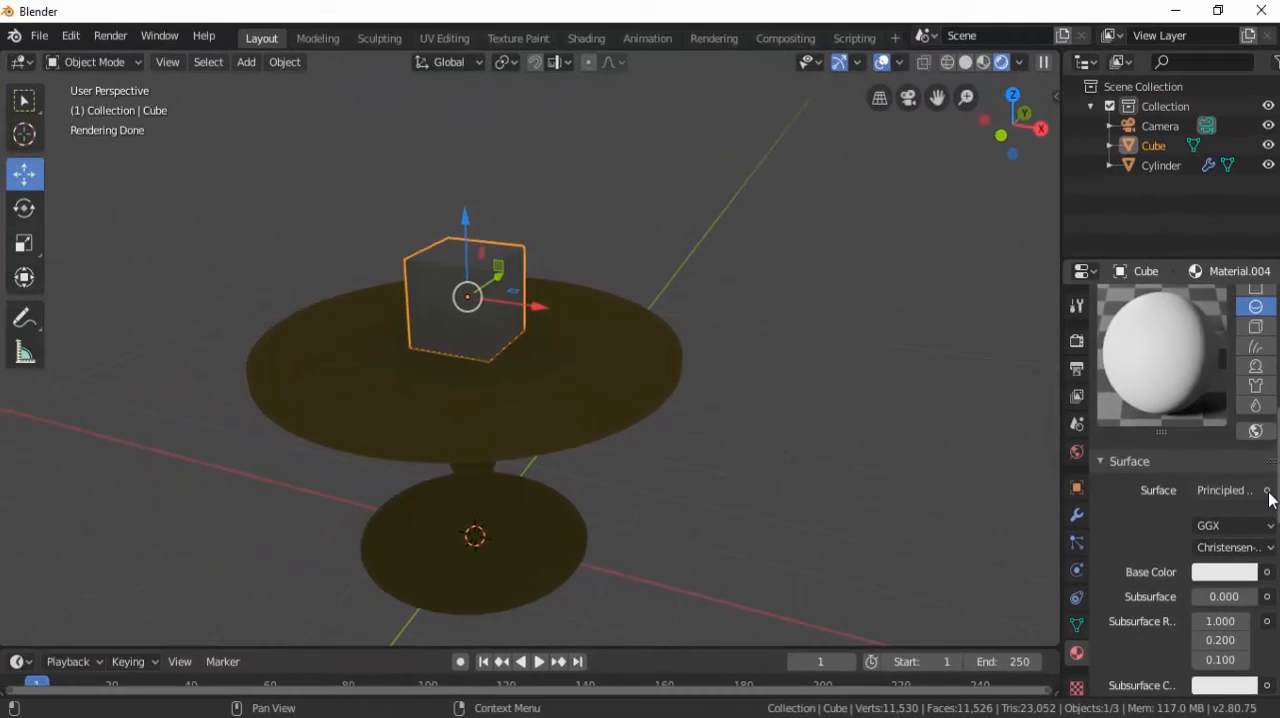
left_click(1267, 491)
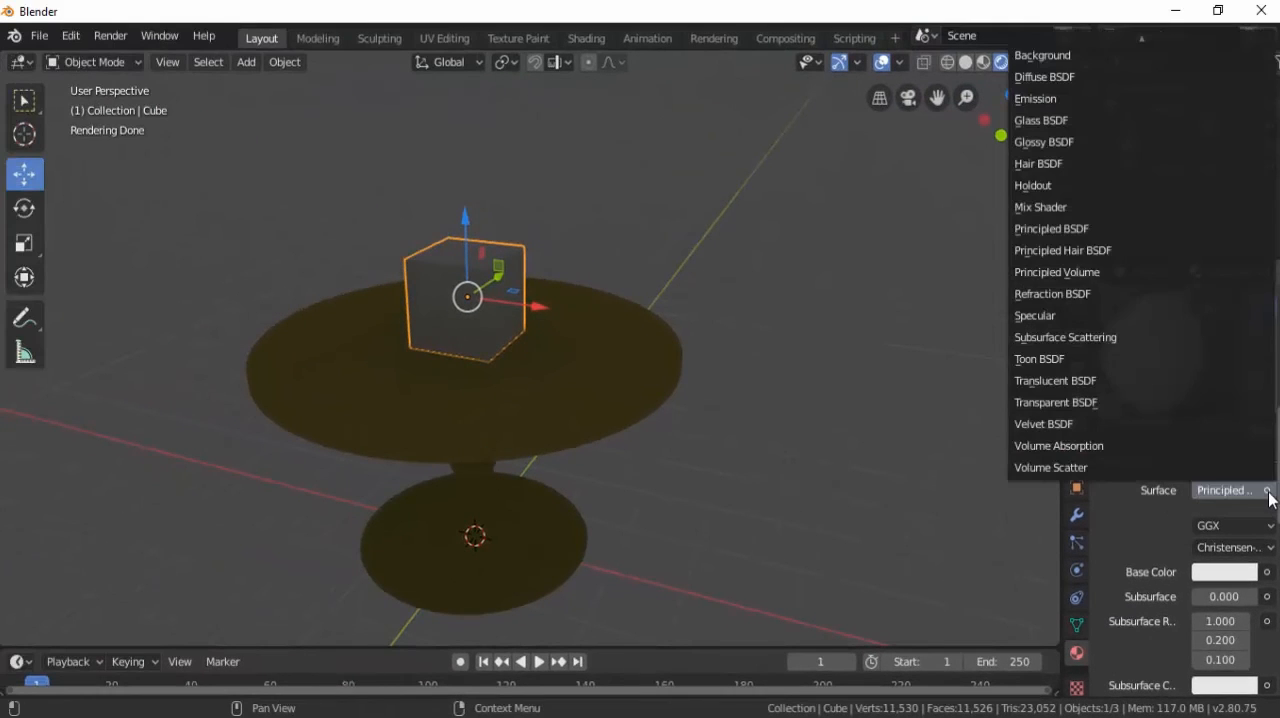
left_click(1045, 98)
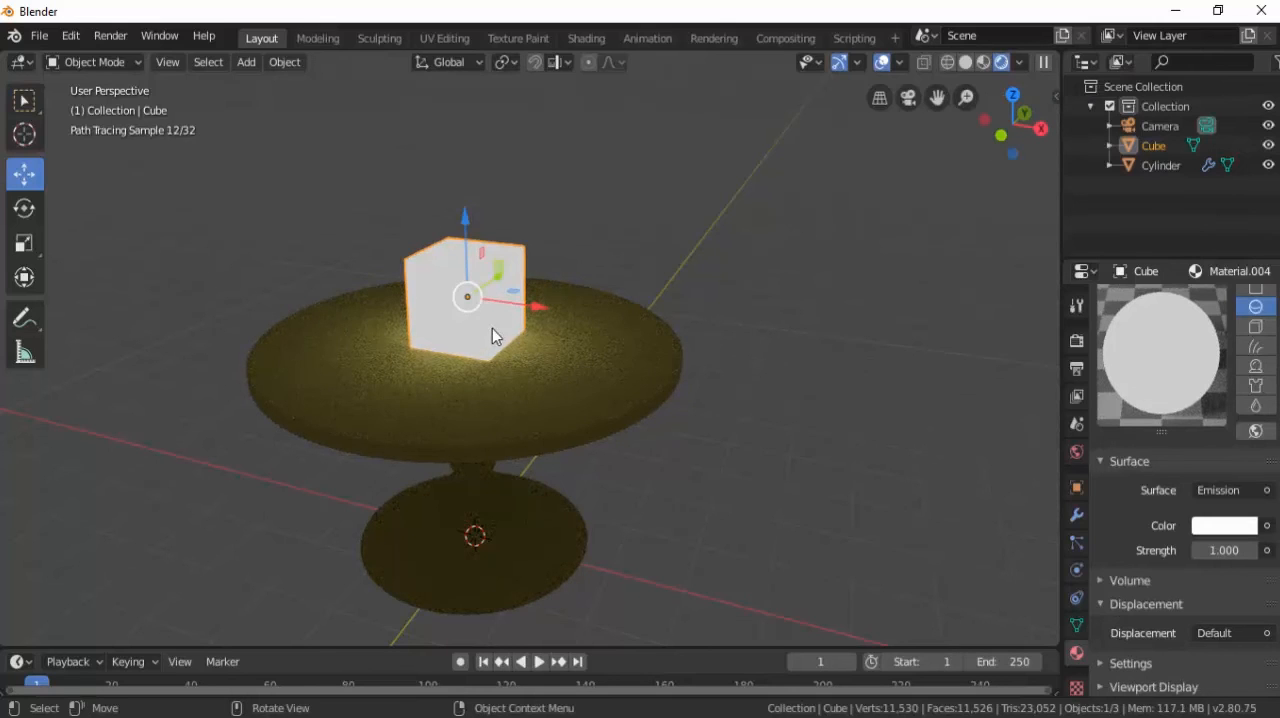
Raise the emission strength of the cube's material to 5.8.
scroll(487, 320, "up", 4)
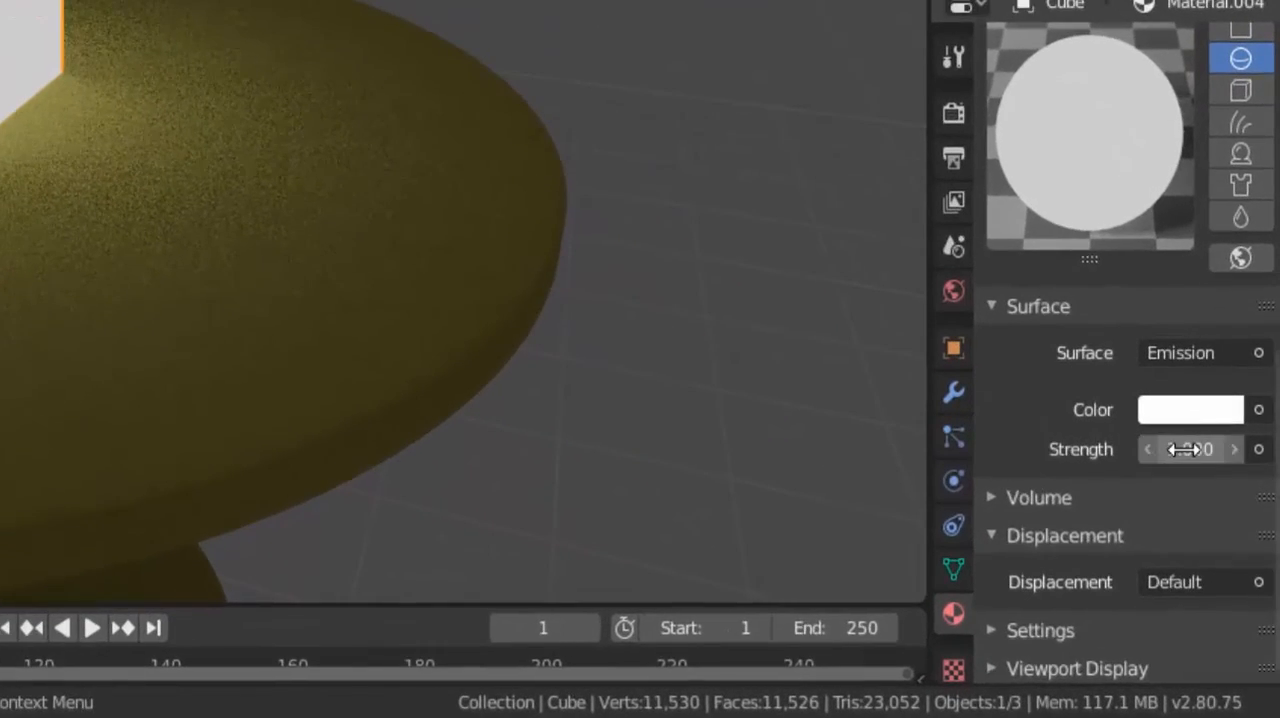
left_click_drag(1183, 449, 1262, 473)
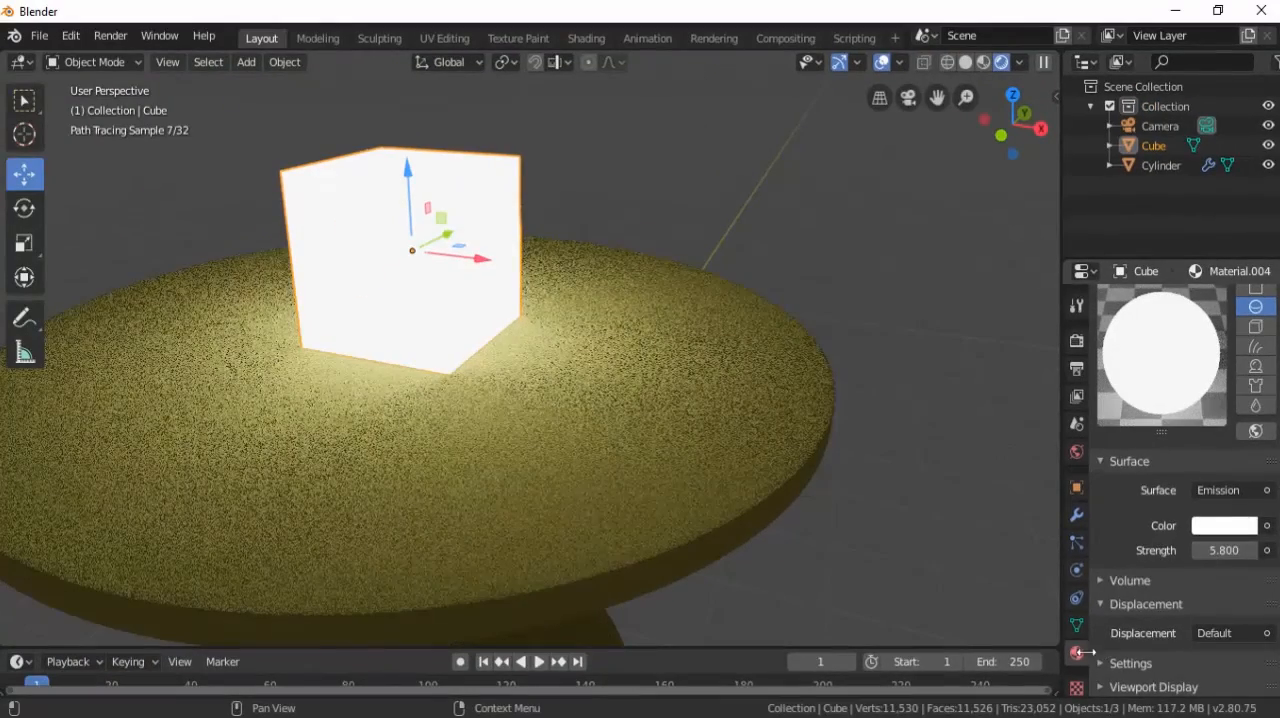
scroll(463, 366, "down", 6)
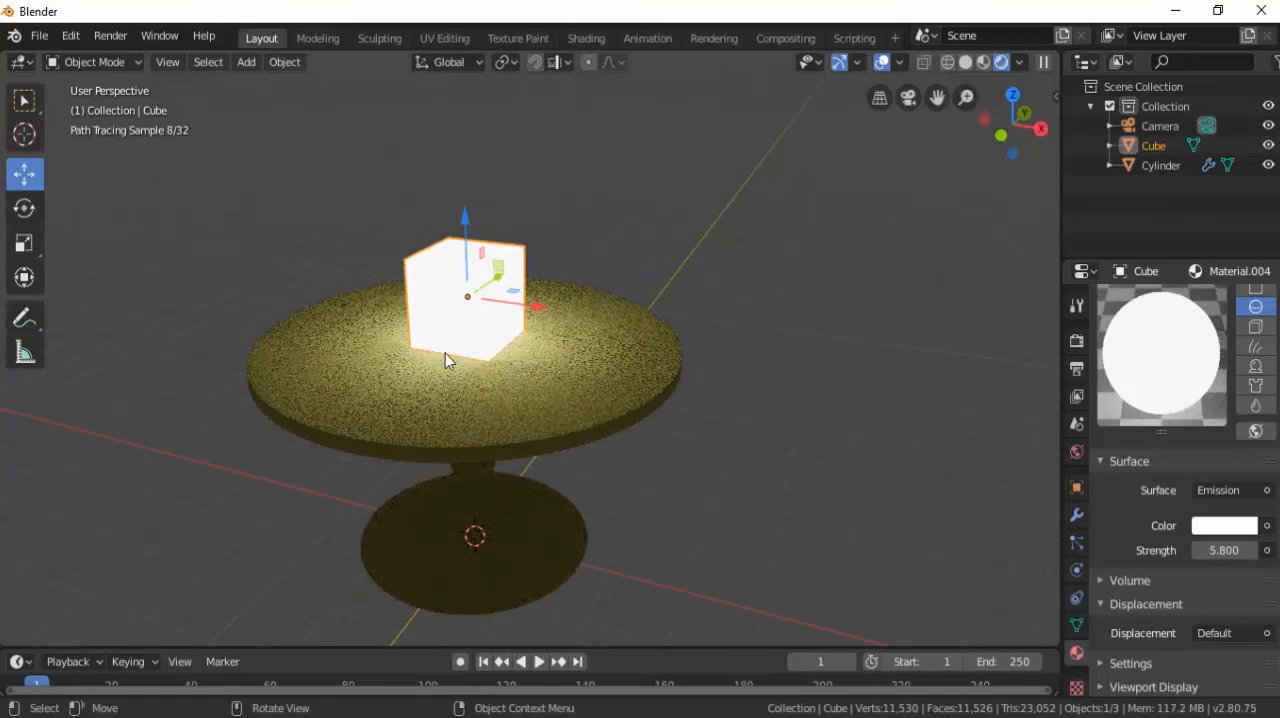
Render the scene with the glowing cube as a still image and wait for it to finish.
left_click(112, 35)
left_click(133, 60)
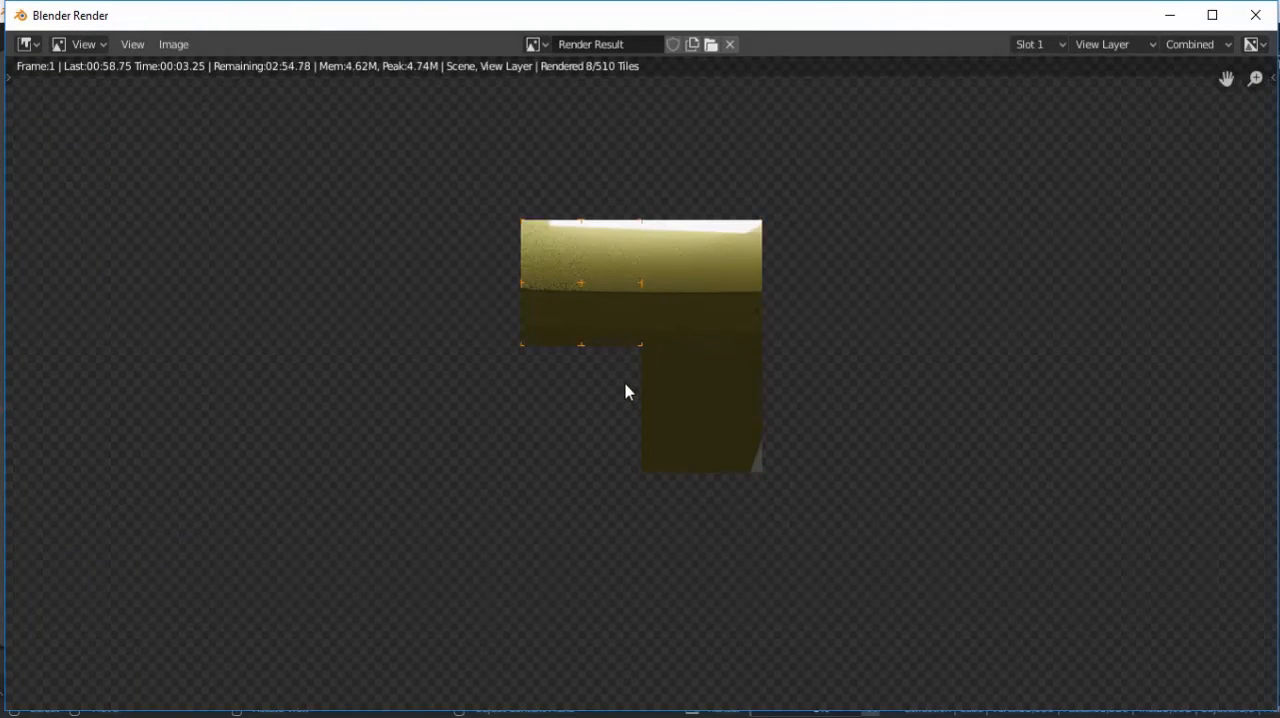
scroll(625, 392, "down", 3)
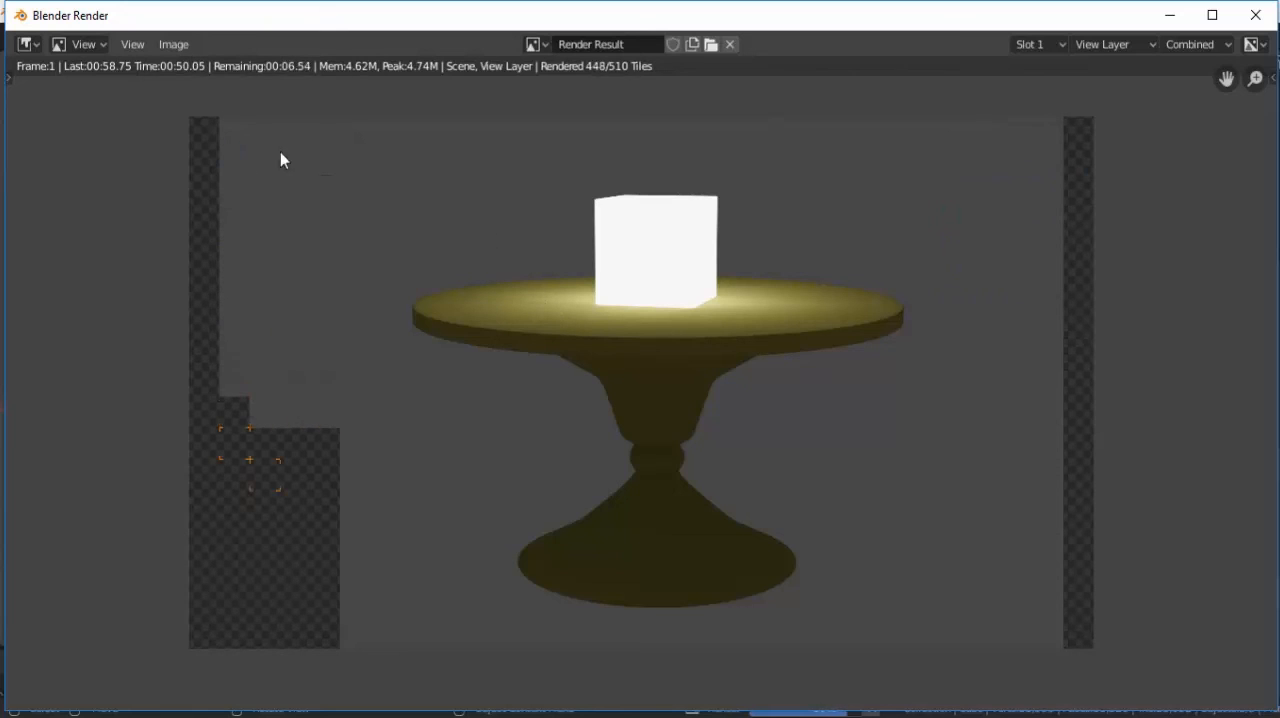
Save the rendered image to the Desktop as Test Render Cycles Objek cahaya.png, and close the render window.
left_click(177, 47)
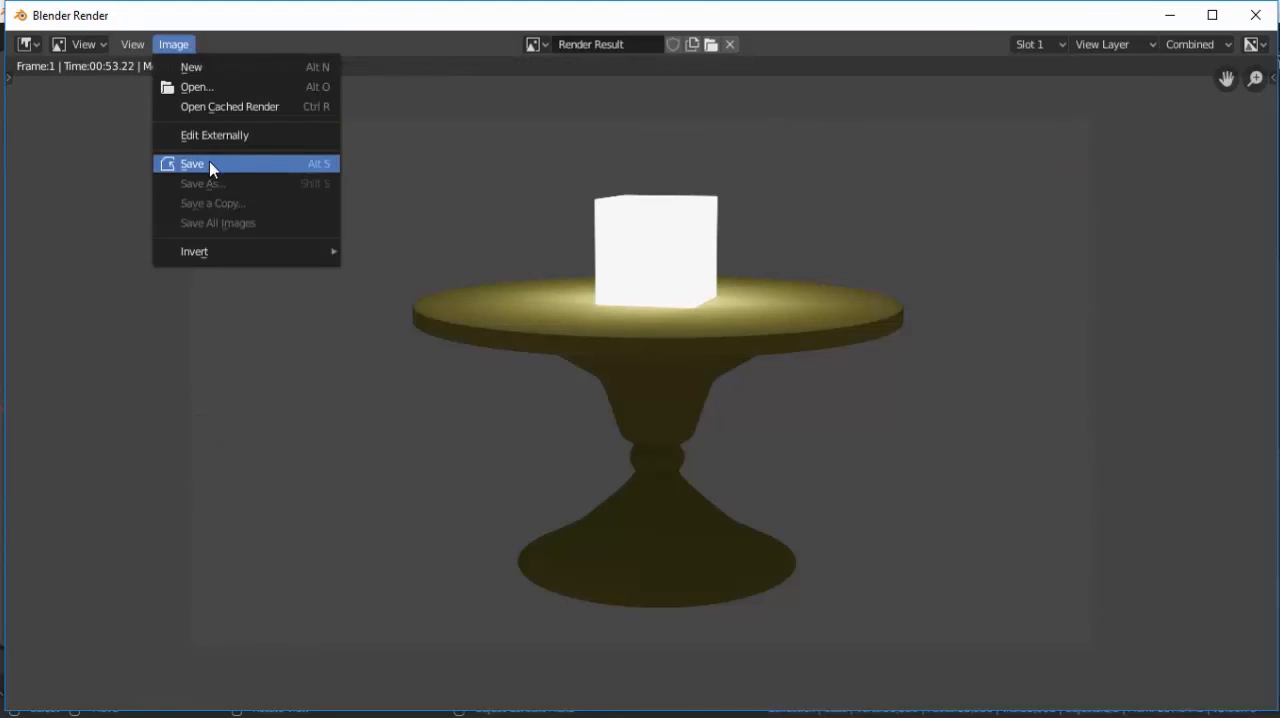
left_click(209, 163)
left_click(339, 89)
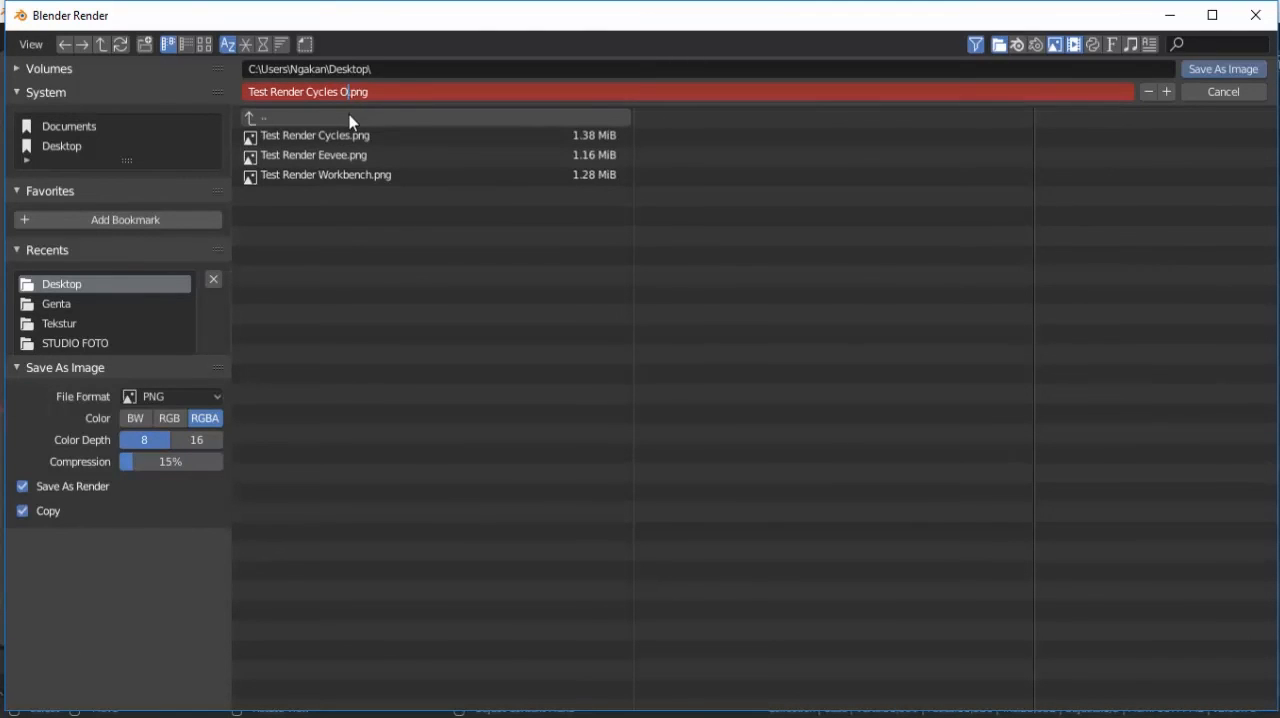
type("Objek cahya")
key("BackSpace")
key("BackSpace")
type("aya")
left_click(1218, 73)
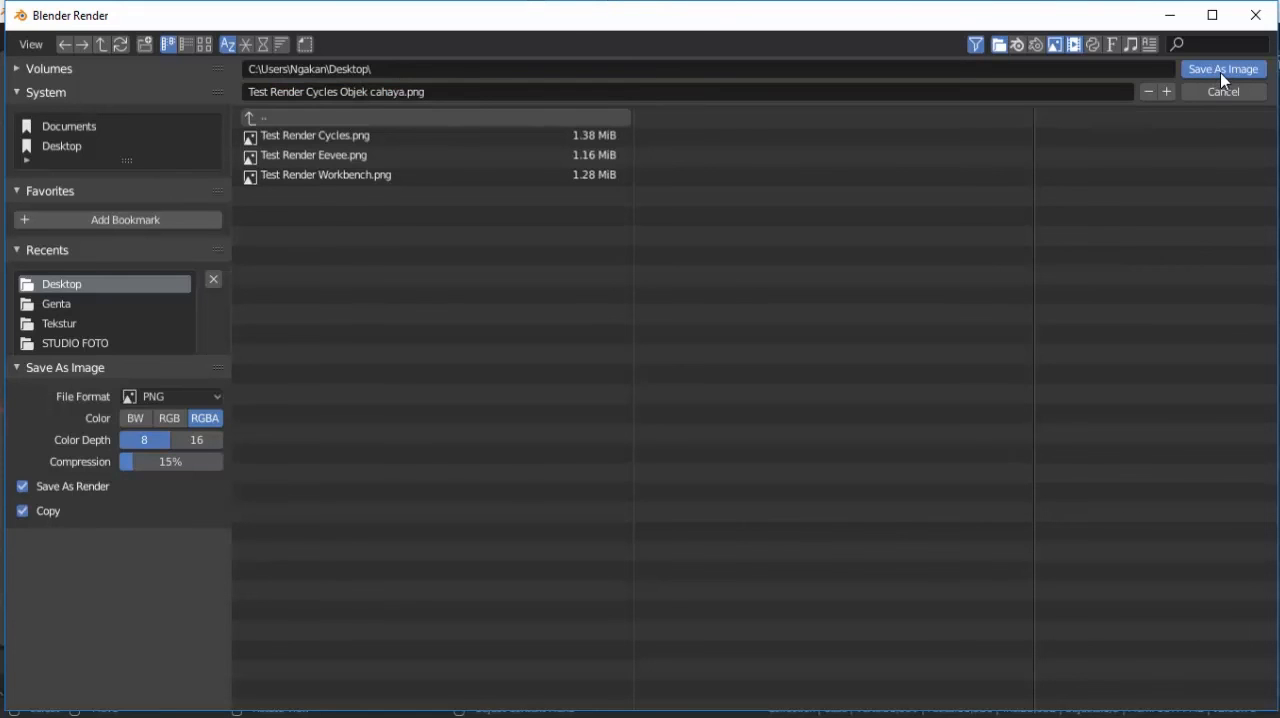
left_click(1220, 72)
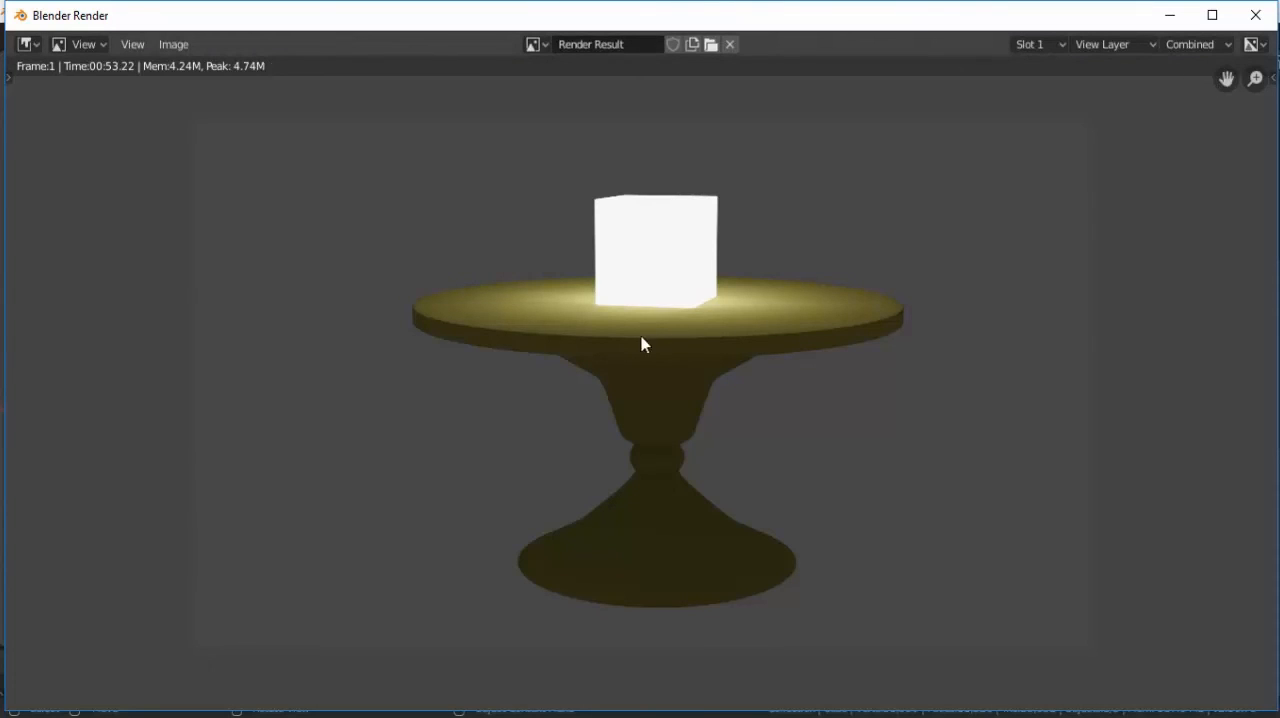
left_click(1255, 16)
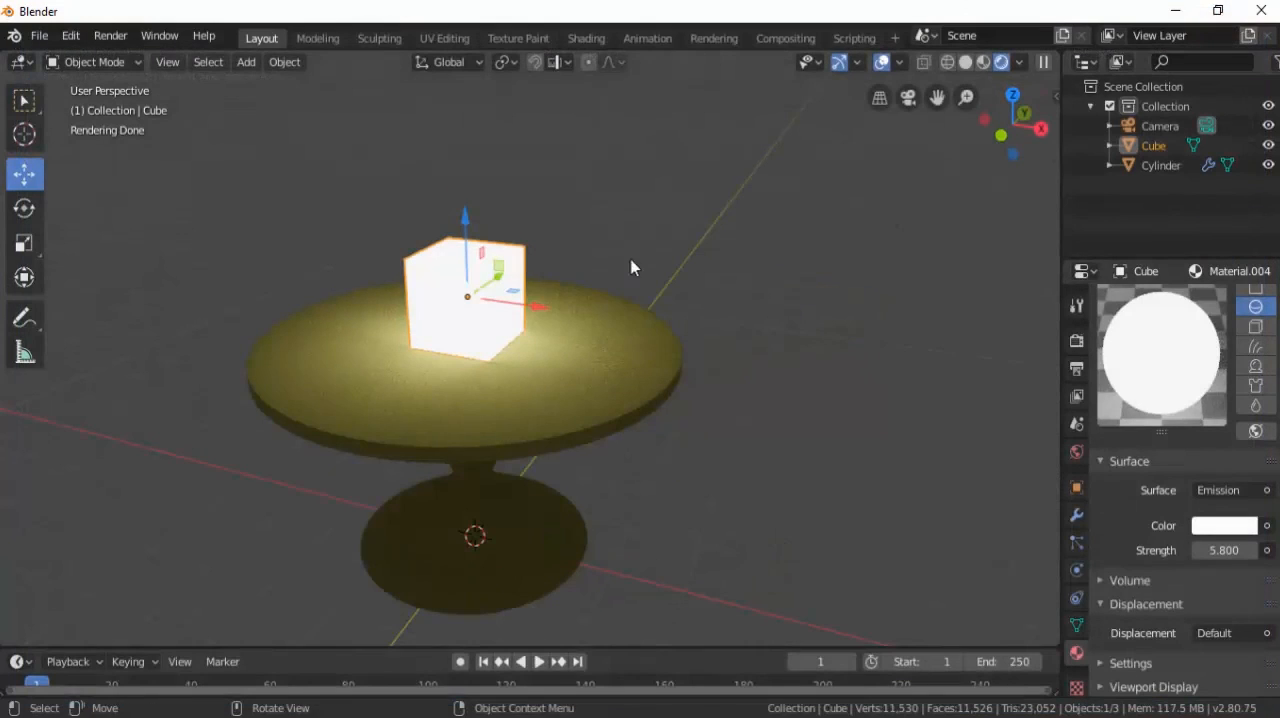
Switch to the Desktop folder and compare the Eevee, Workbench and Cycles renders with the Test Render Cycles Objek cahaya image in the photo viewer.
key("alt+Tab")
double_click(600, 225)
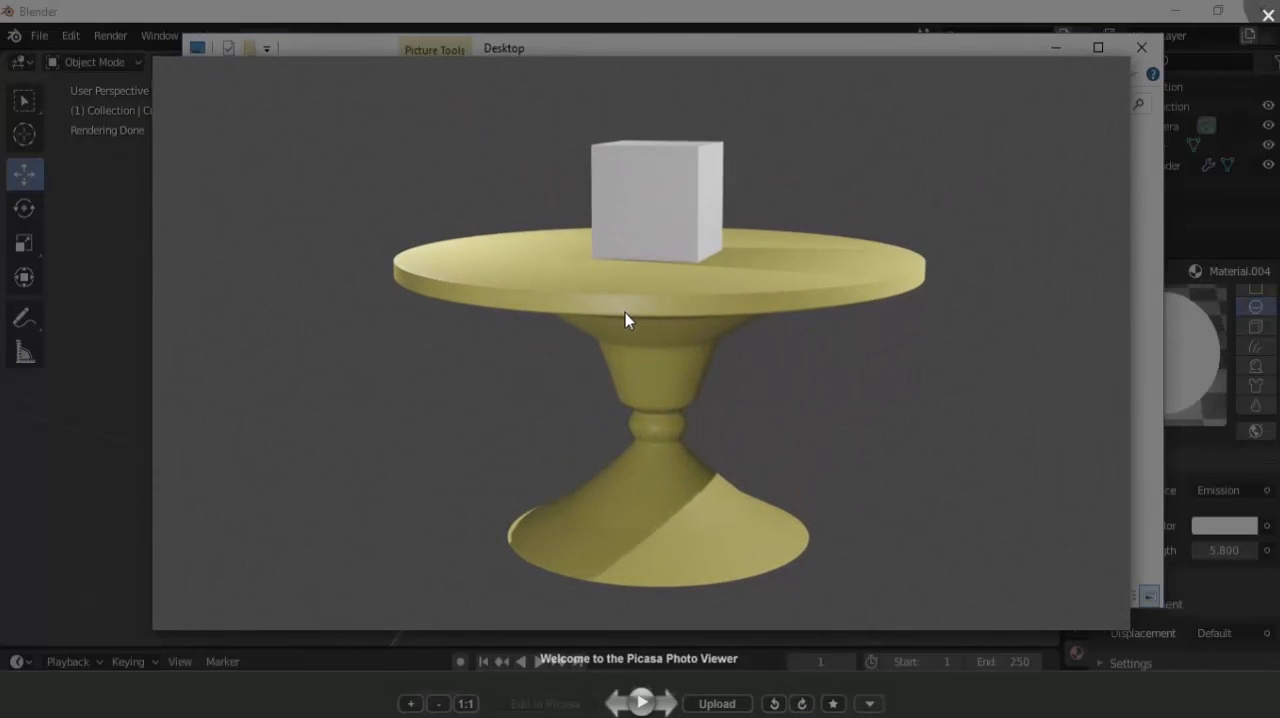
key("Right")
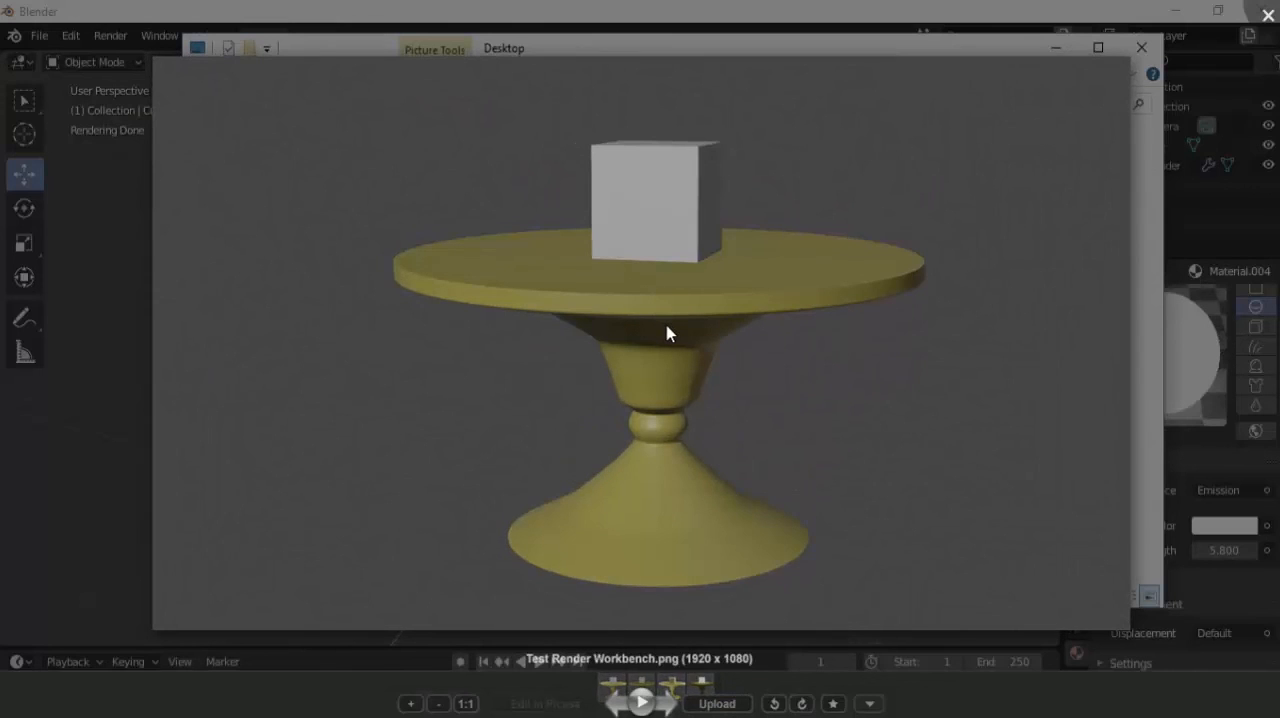
key("Right")
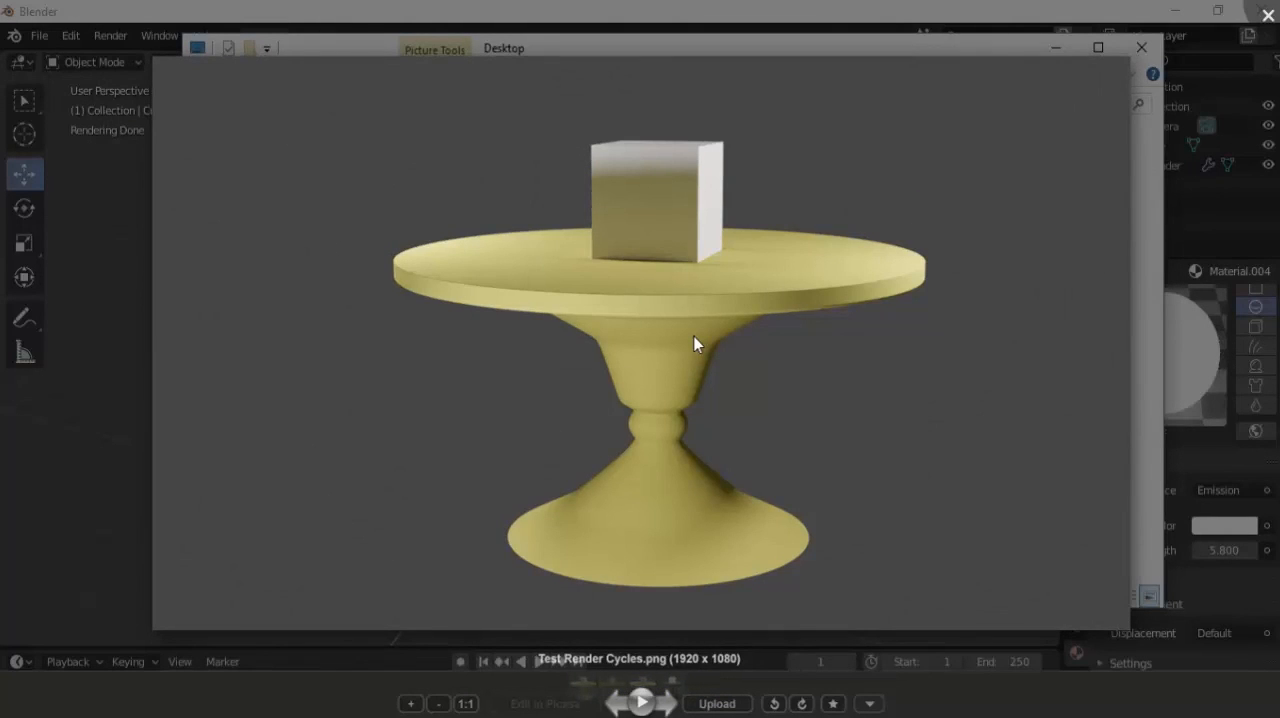
key("Right")
scroll(697, 263, "up", 4)
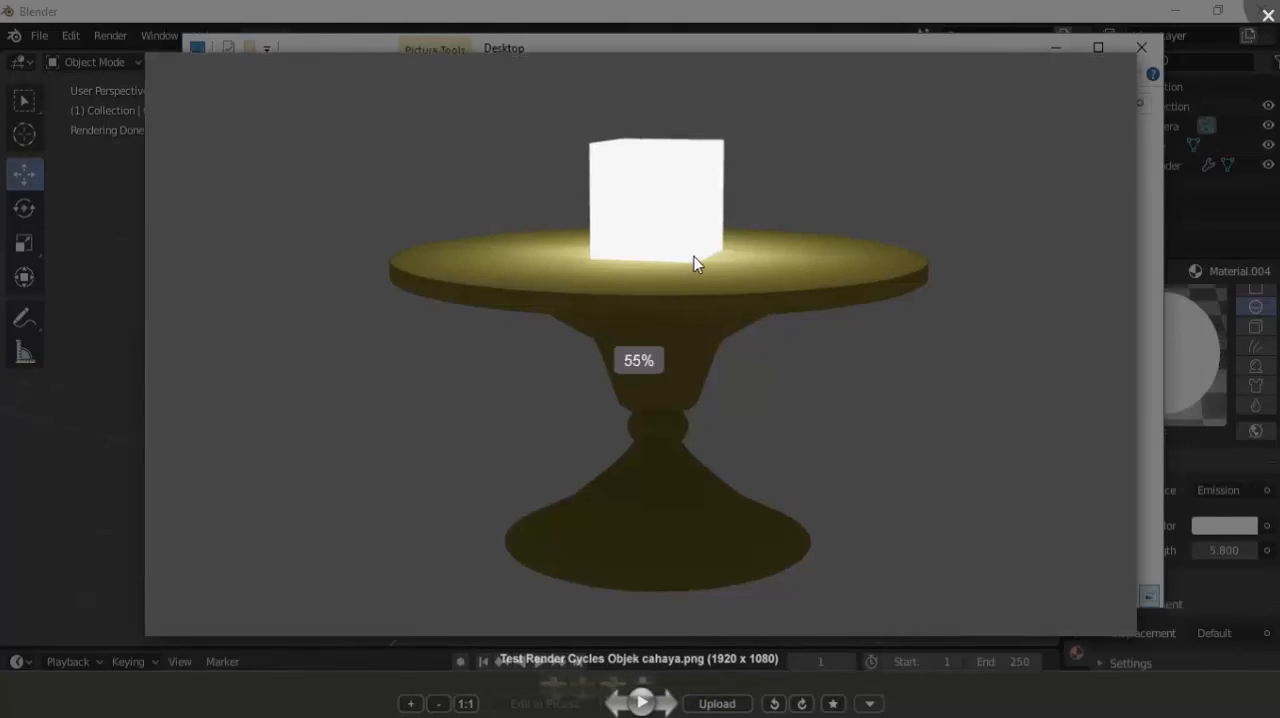
scroll(710, 250, "down", 4)
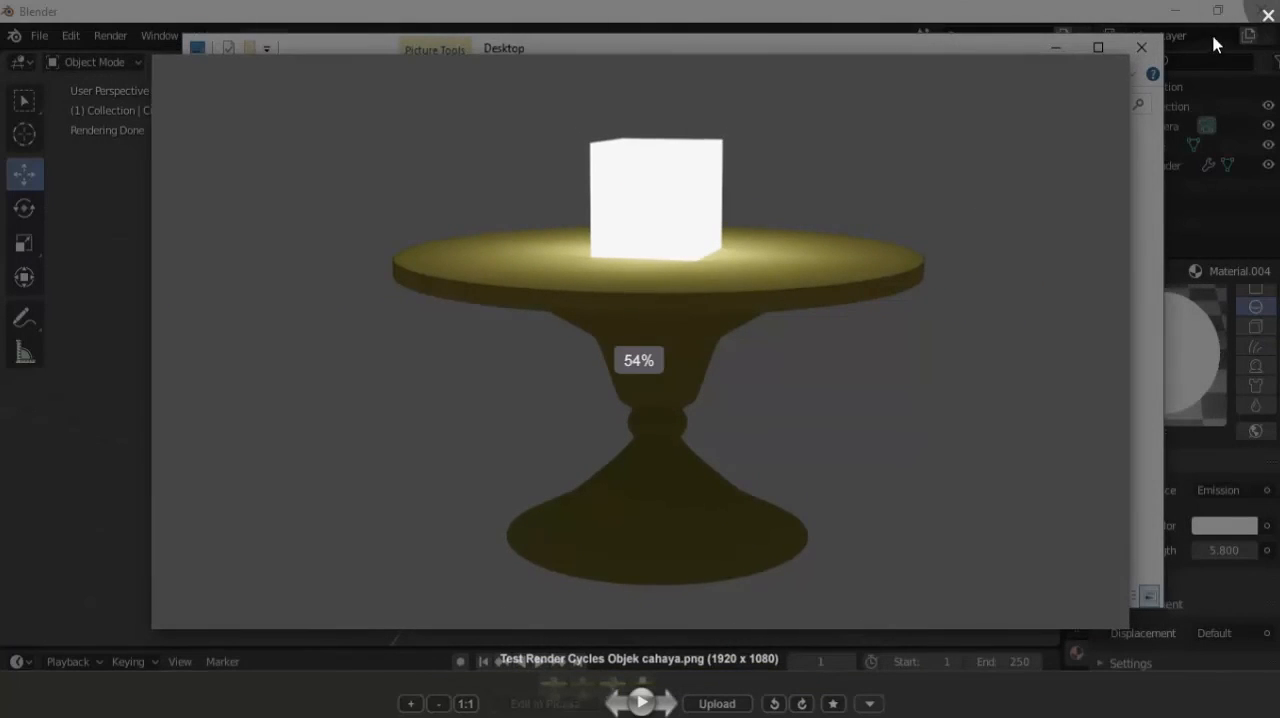
scroll(731, 207, "up", 4)
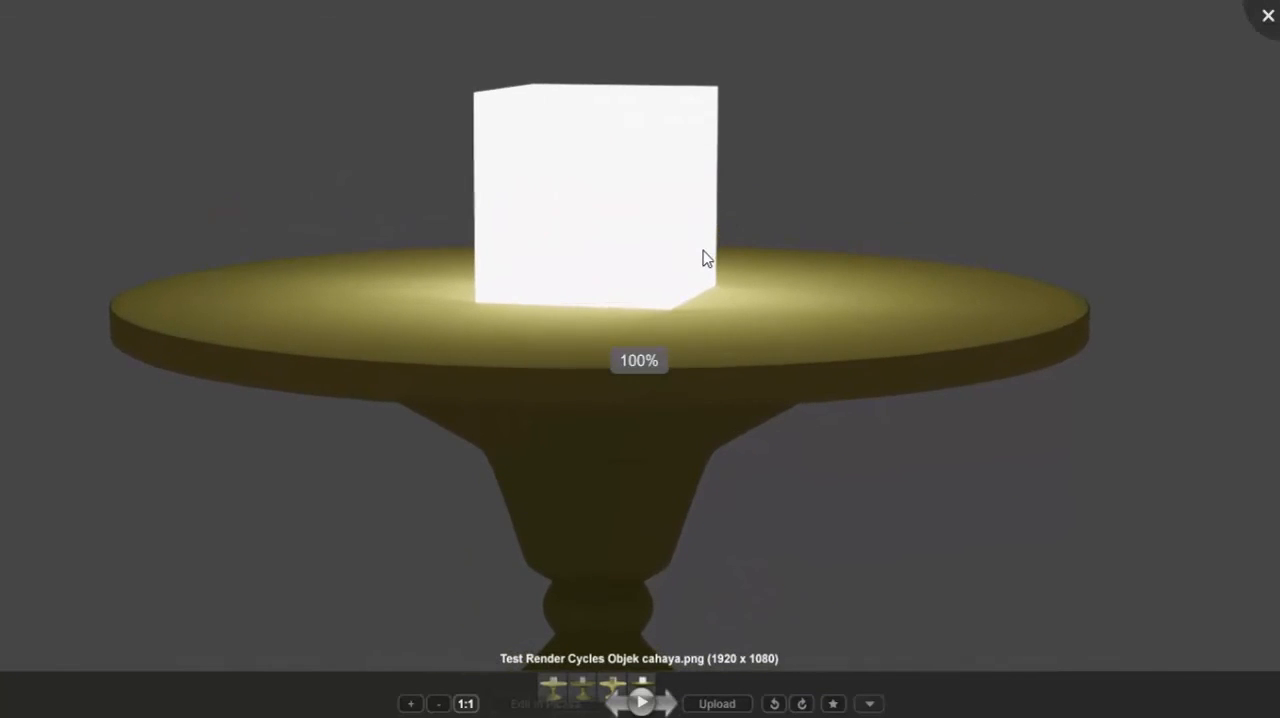